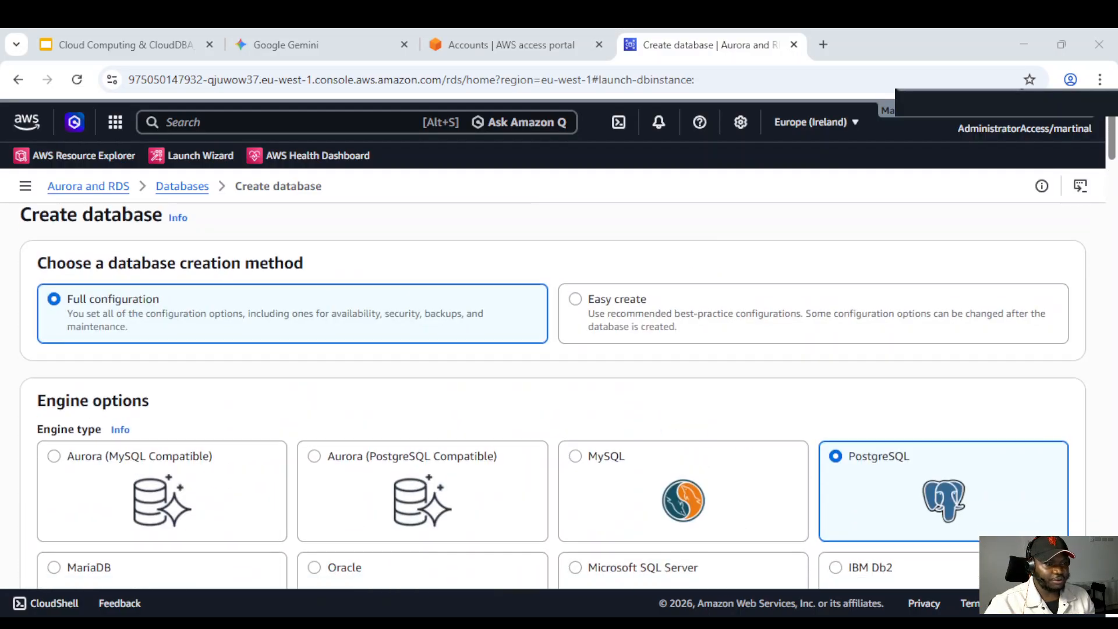
Restart the Create database form from the Databases list and choose the PostgreSQL engine type
click(184, 187)
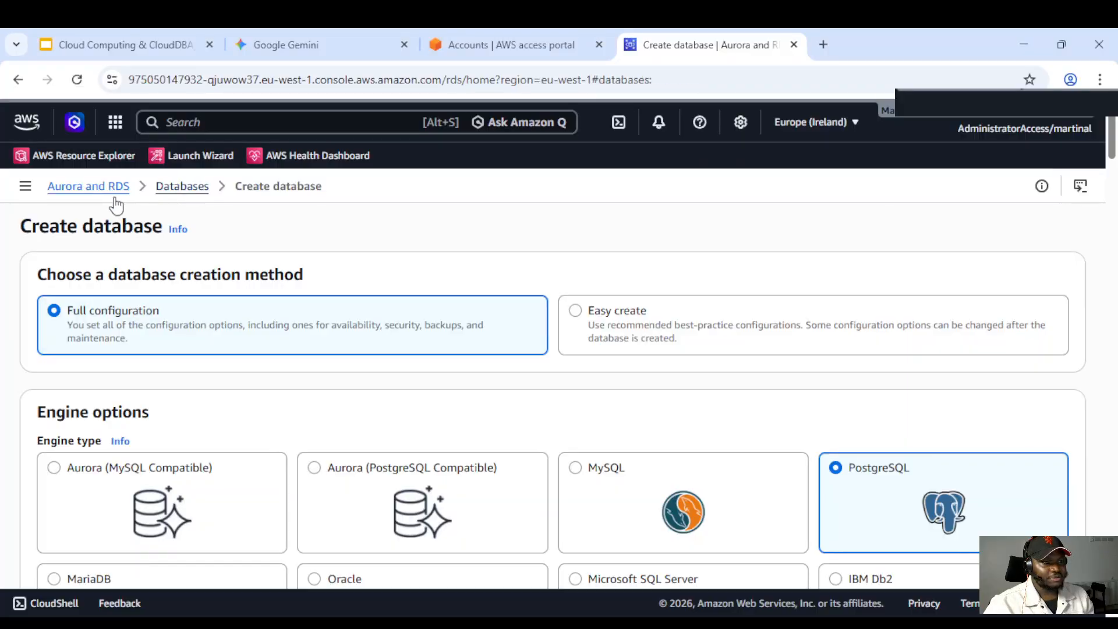
click(95, 187)
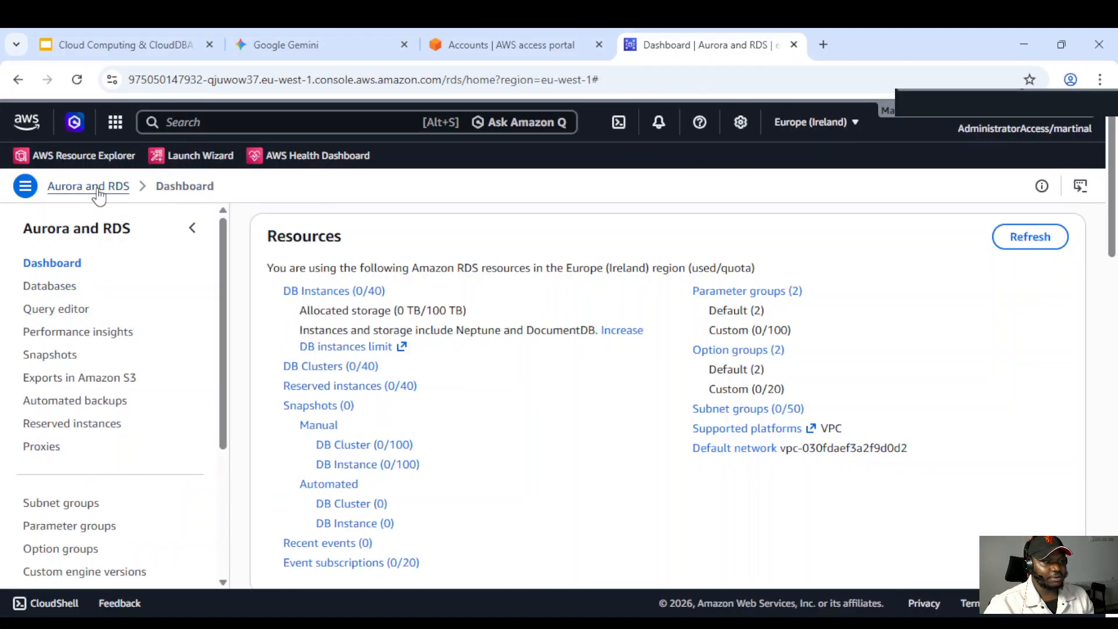
click(61, 289)
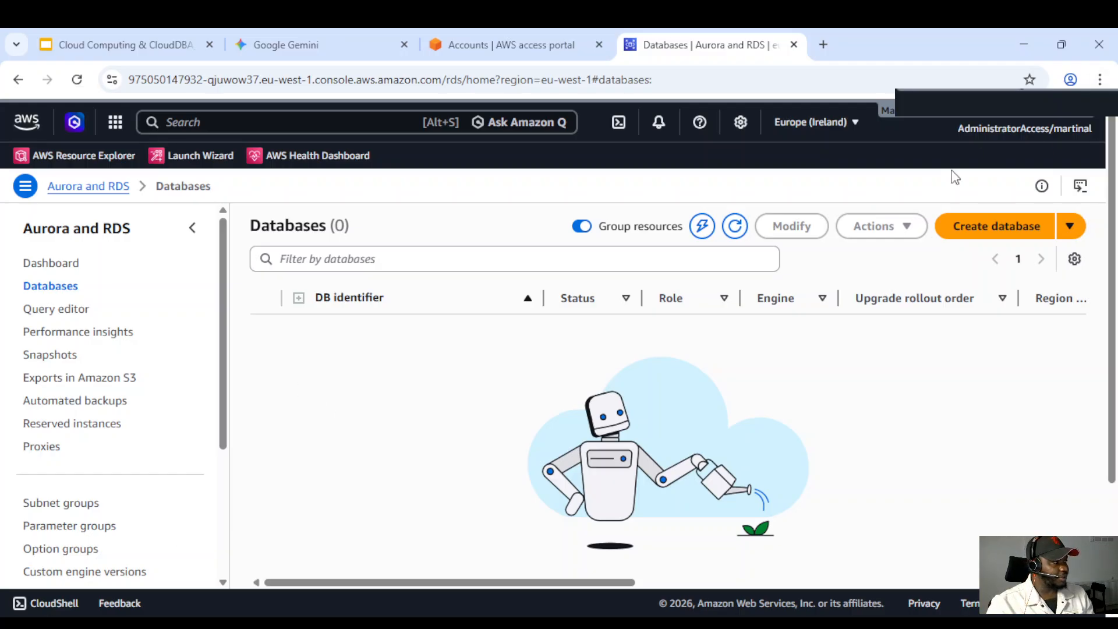
click(976, 231)
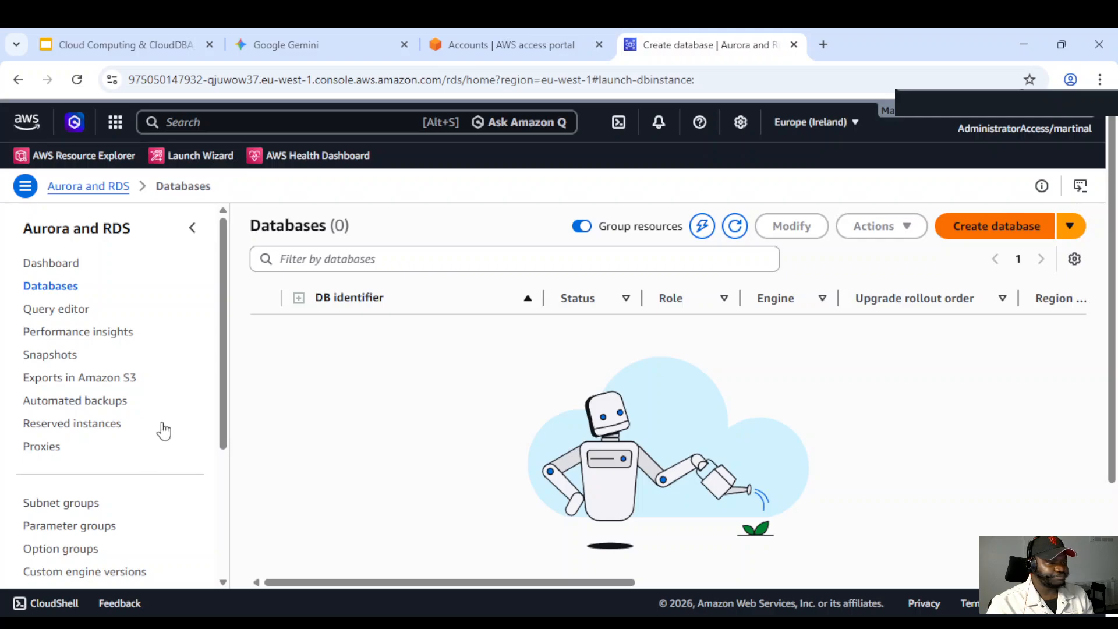
scroll(554, 360, down, 4)
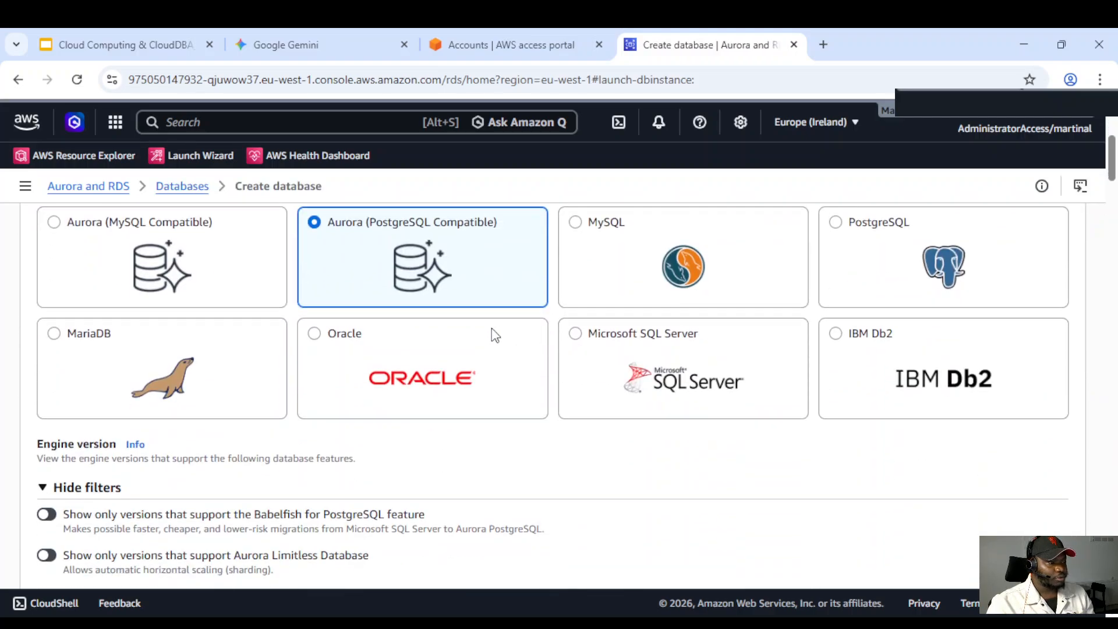
scroll(501, 331, up, 2)
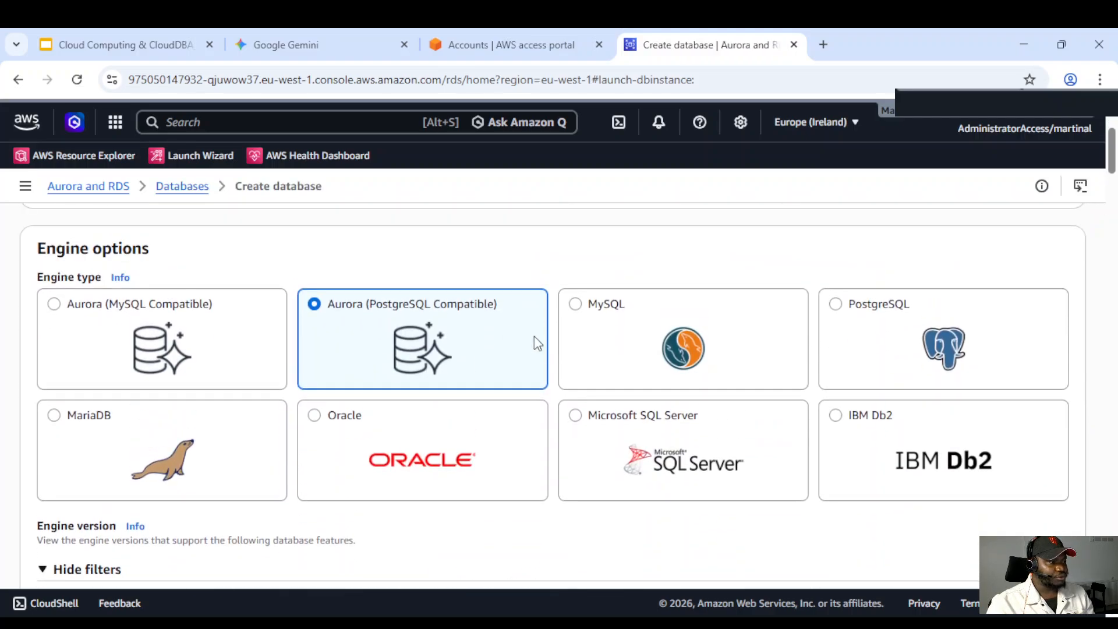
click(852, 338)
scroll(654, 354, down, 4)
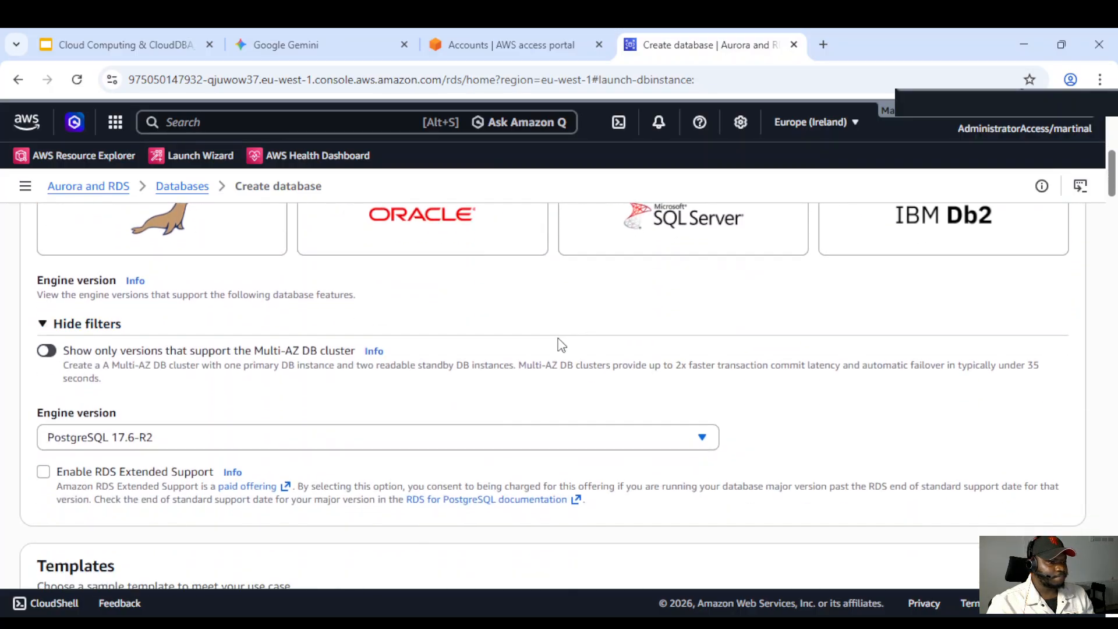
Pick a PostgreSQL engine version from the engine version list
scroll(183, 367, down, 3)
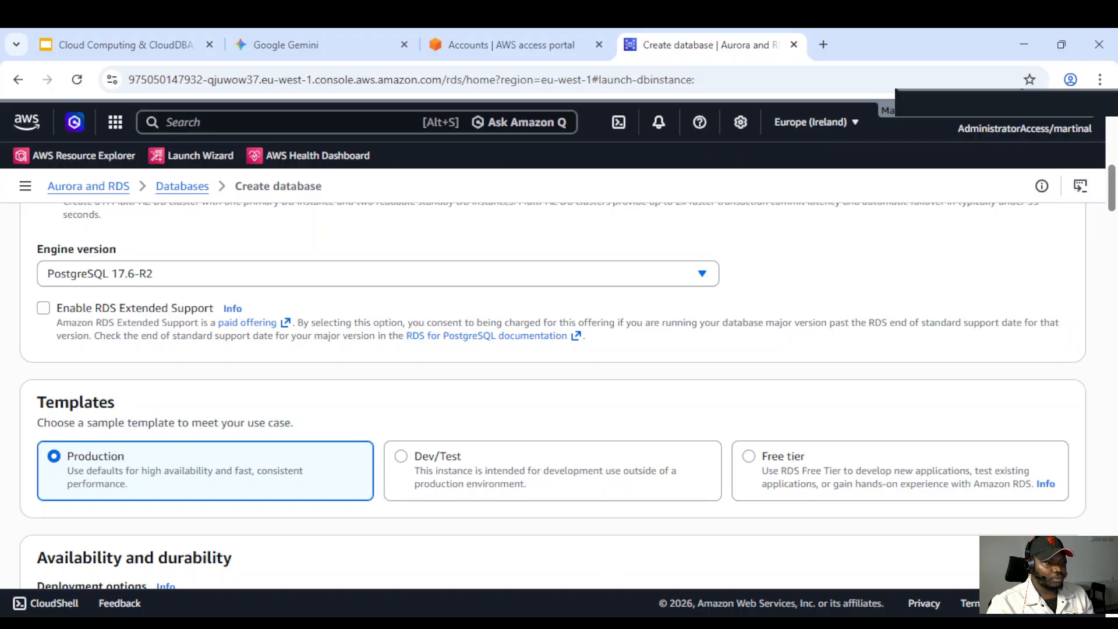
click(221, 271)
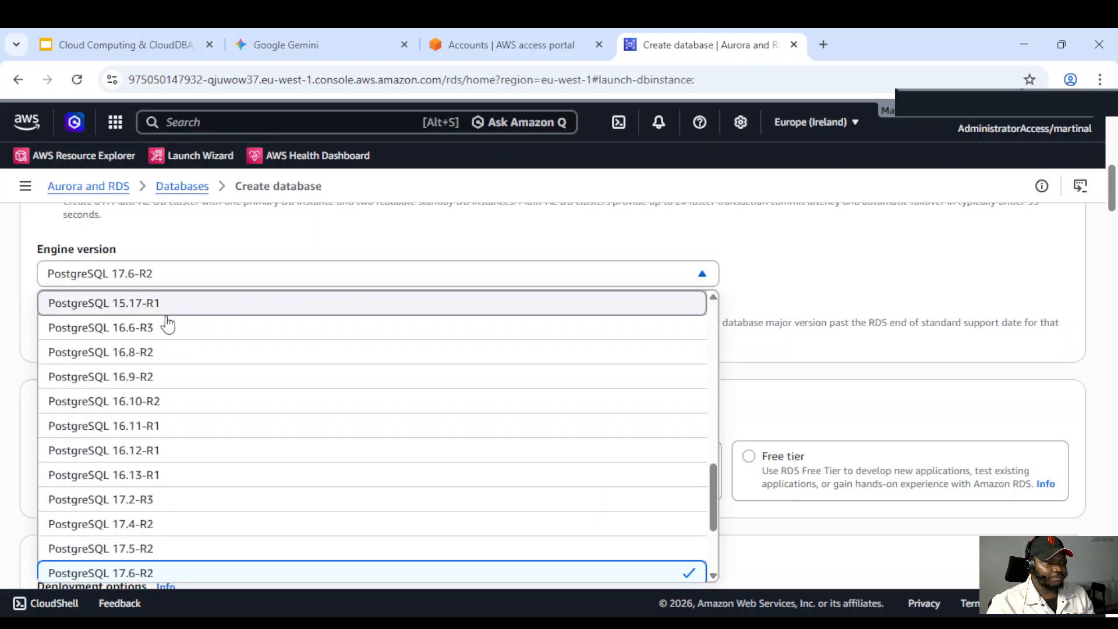
scroll(185, 443, down, 1)
scroll(185, 442, down, 2)
click(150, 494)
scroll(384, 406, down, 3)
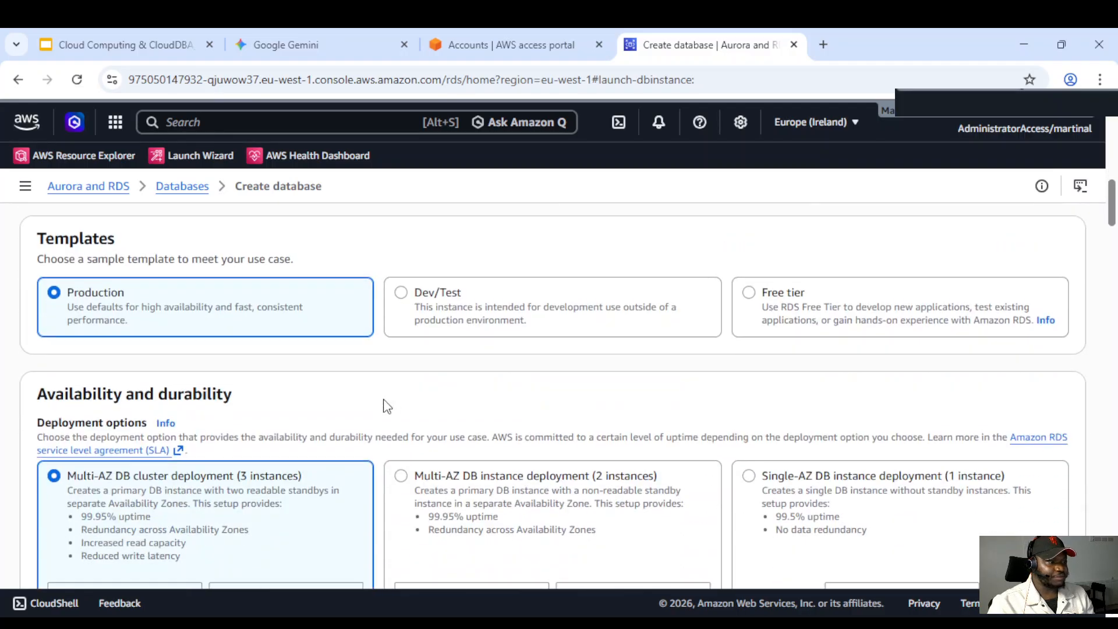
Choose the Multi-AZ DB instance deployment (2 instances) option for availability and durability
scroll(533, 348, down, 3)
scroll(481, 357, up, 1)
scroll(469, 352, down, 1)
scroll(471, 352, down, 1)
scroll(466, 348, up, 1)
scroll(404, 328, down, 1)
scroll(404, 327, up, 1)
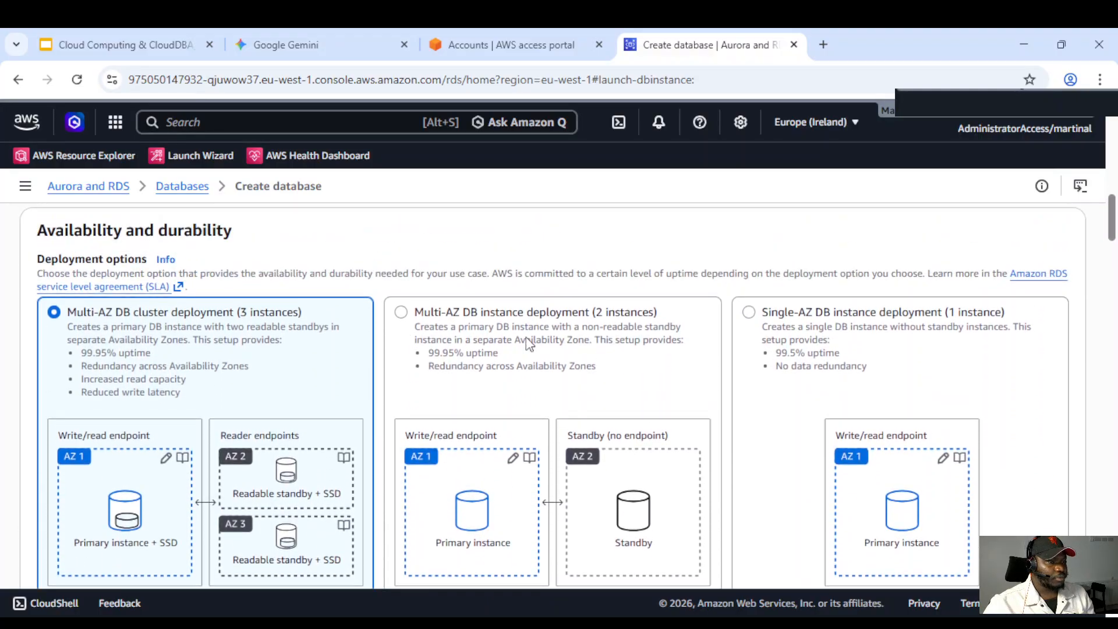
click(508, 344)
scroll(556, 337, down, 2)
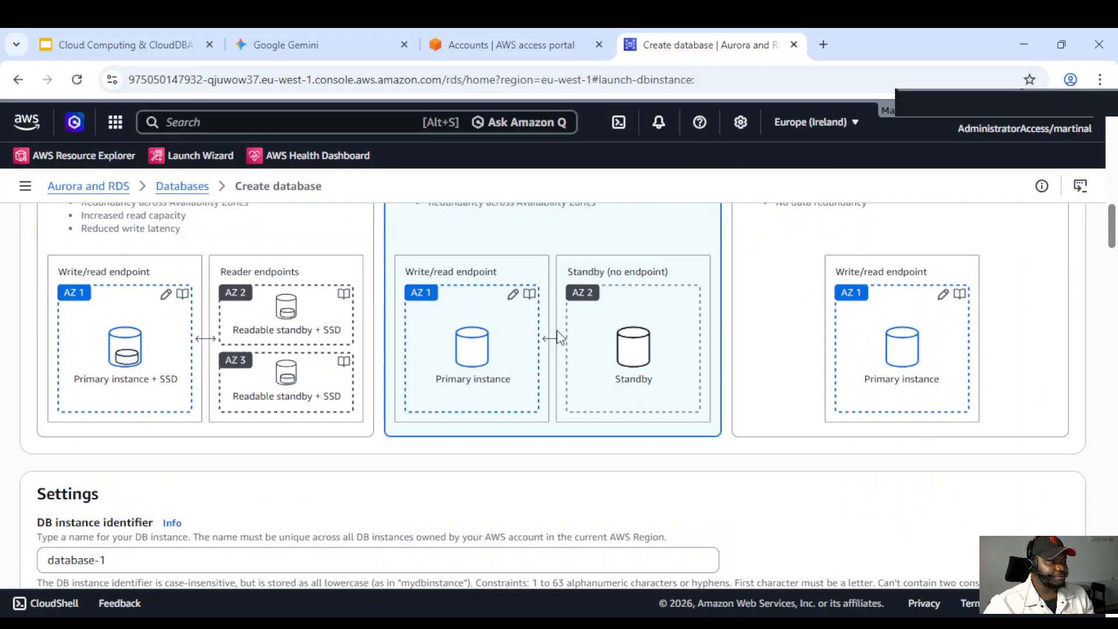
Review the settings, credentials, instance configuration and storage sections of the form
scroll(379, 349, down, 2)
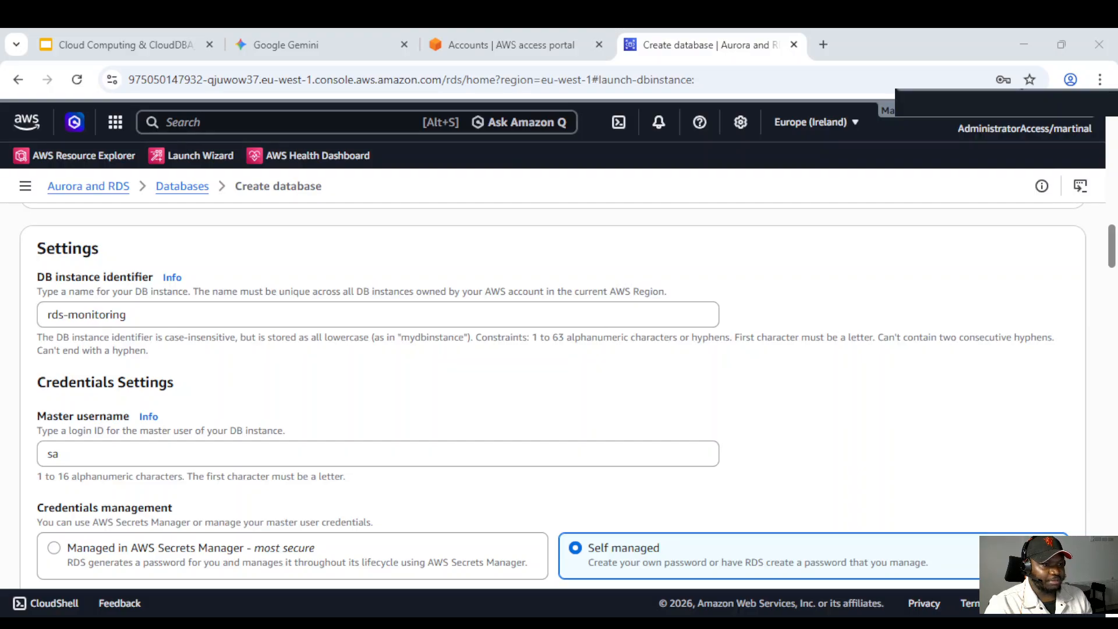
scroll(559, 396, down, 2)
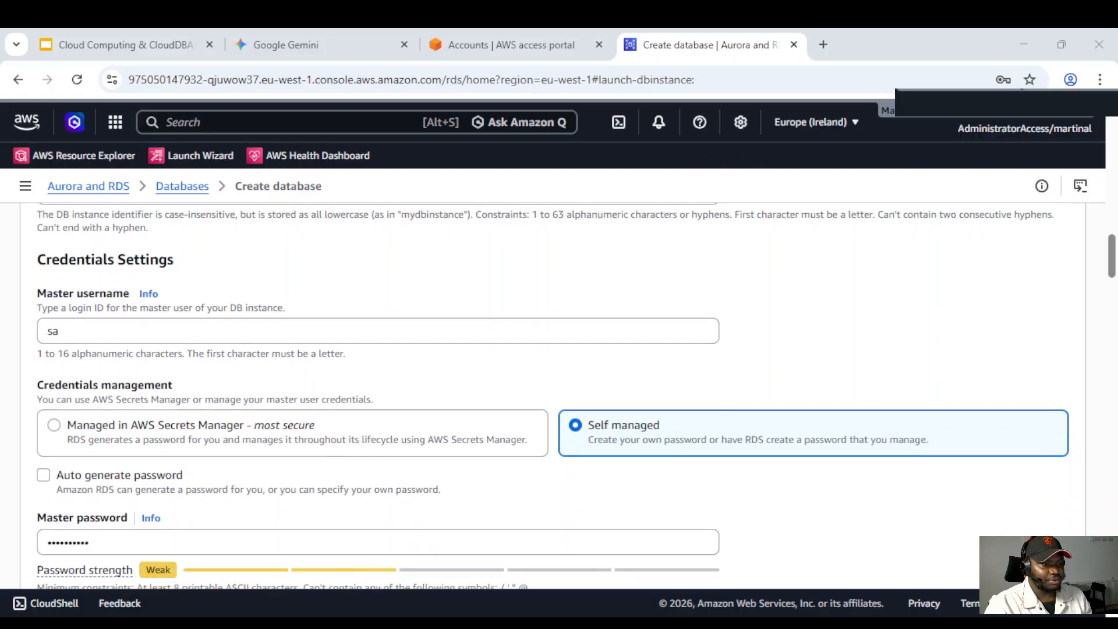
scroll(569, 396, down, 1)
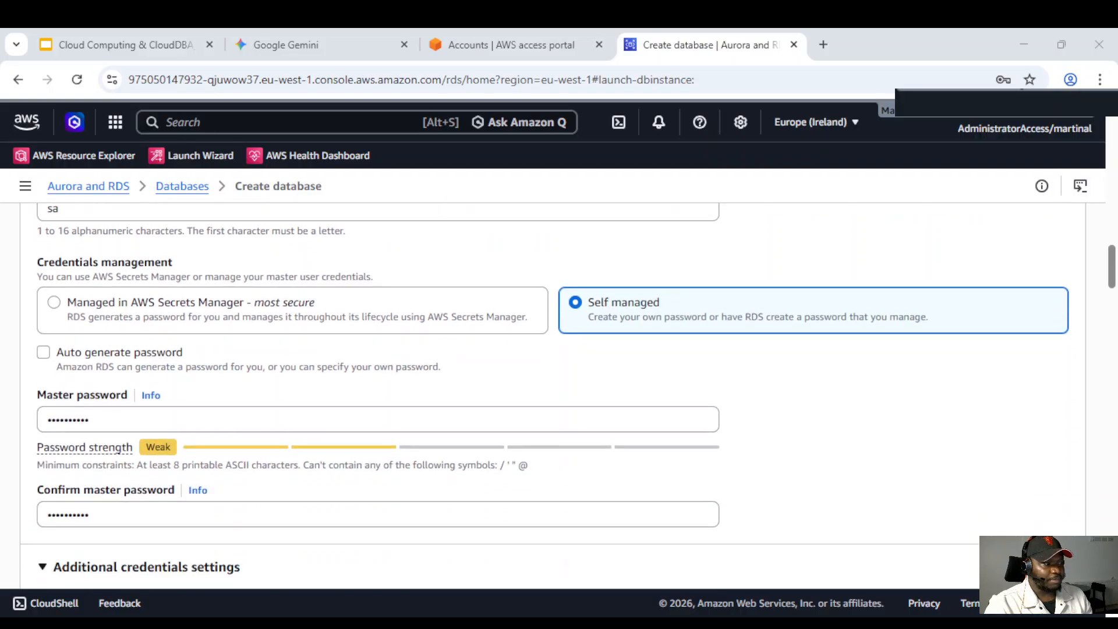
scroll(545, 396, down, 5)
scroll(553, 396, down, 3)
scroll(553, 396, up, 1)
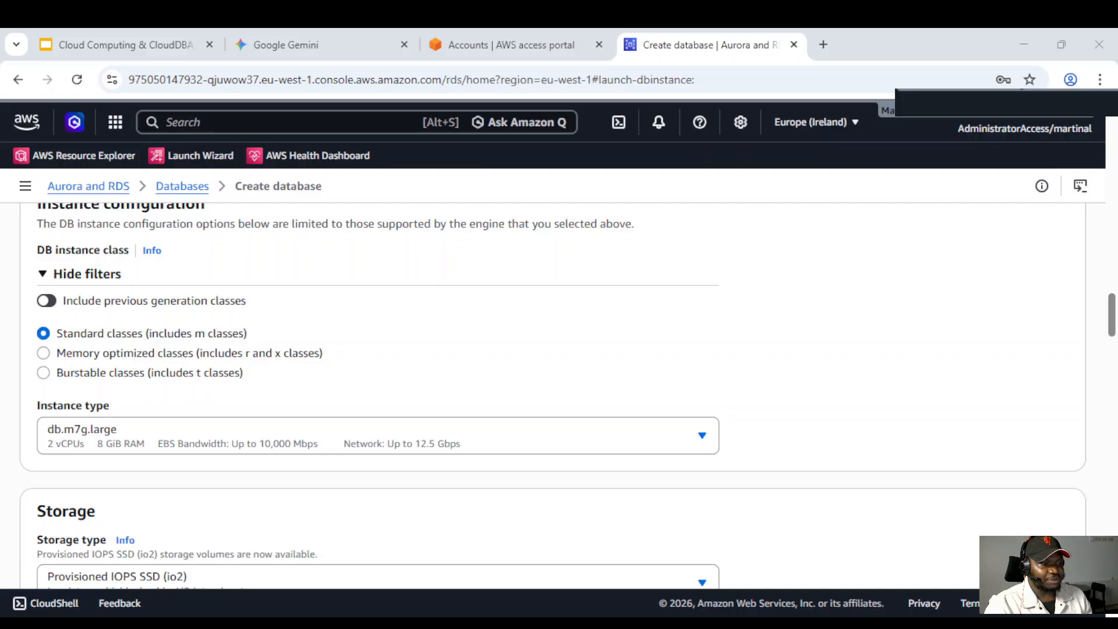
drag(244, 375, 53, 373)
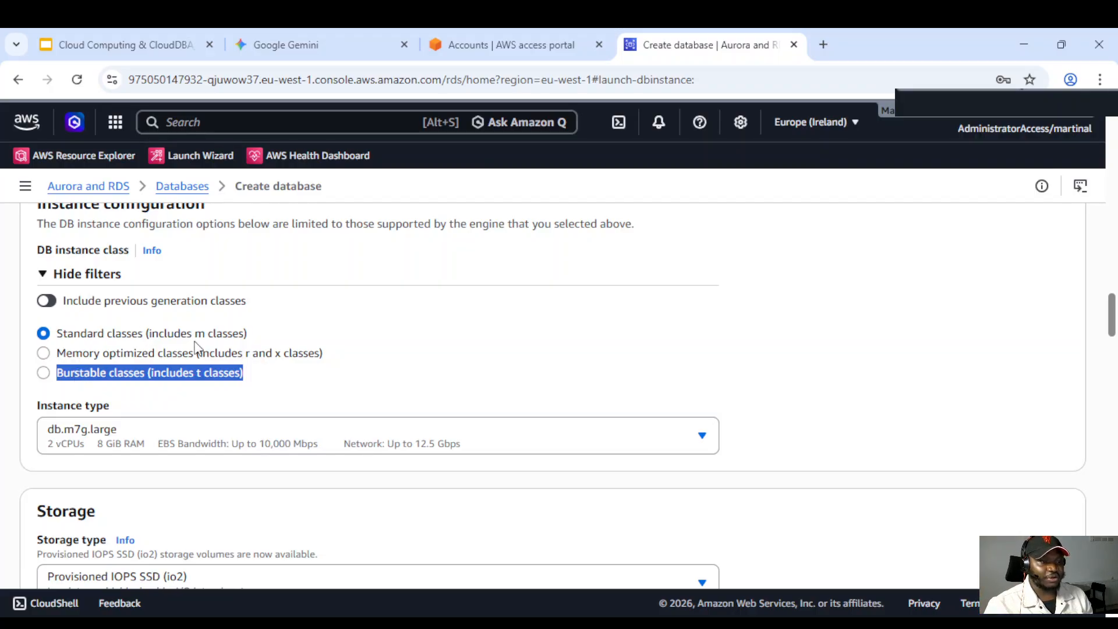
scroll(187, 339, down, 1)
scroll(163, 355, down, 1)
scroll(349, 361, up, 1)
scroll(361, 366, down, 1)
scroll(269, 322, down, 1)
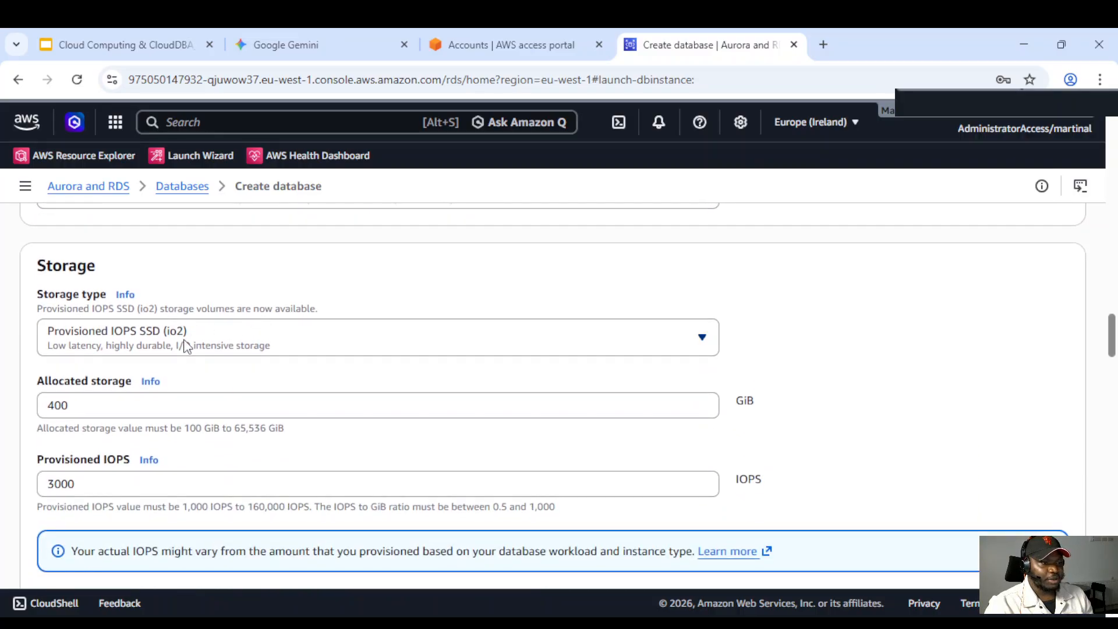
scroll(260, 344, down, 1)
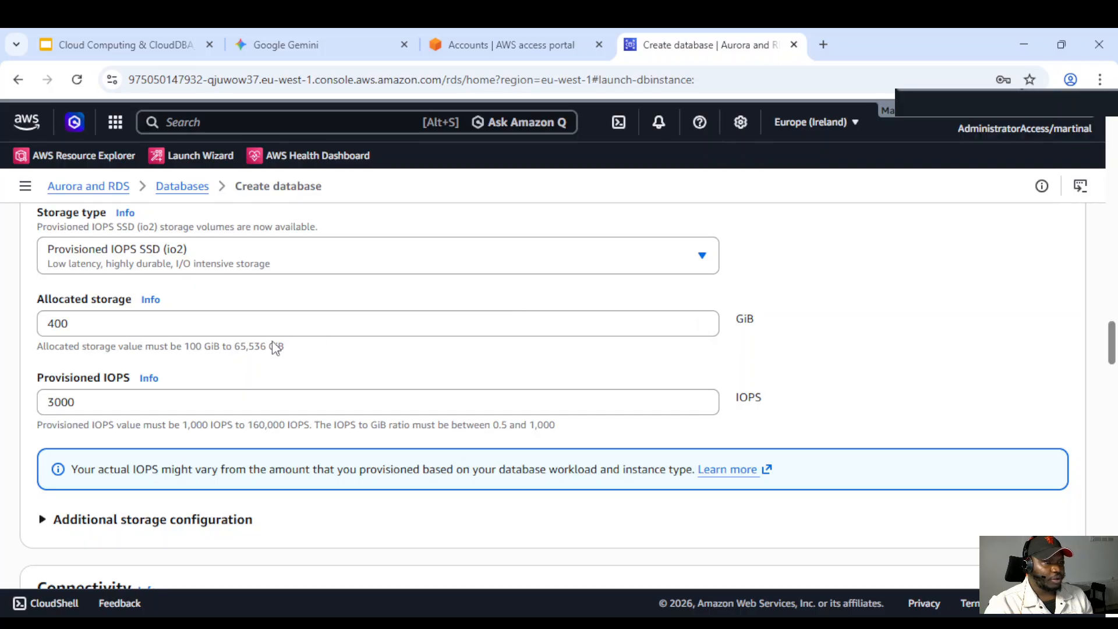
scroll(158, 343, down, 2)
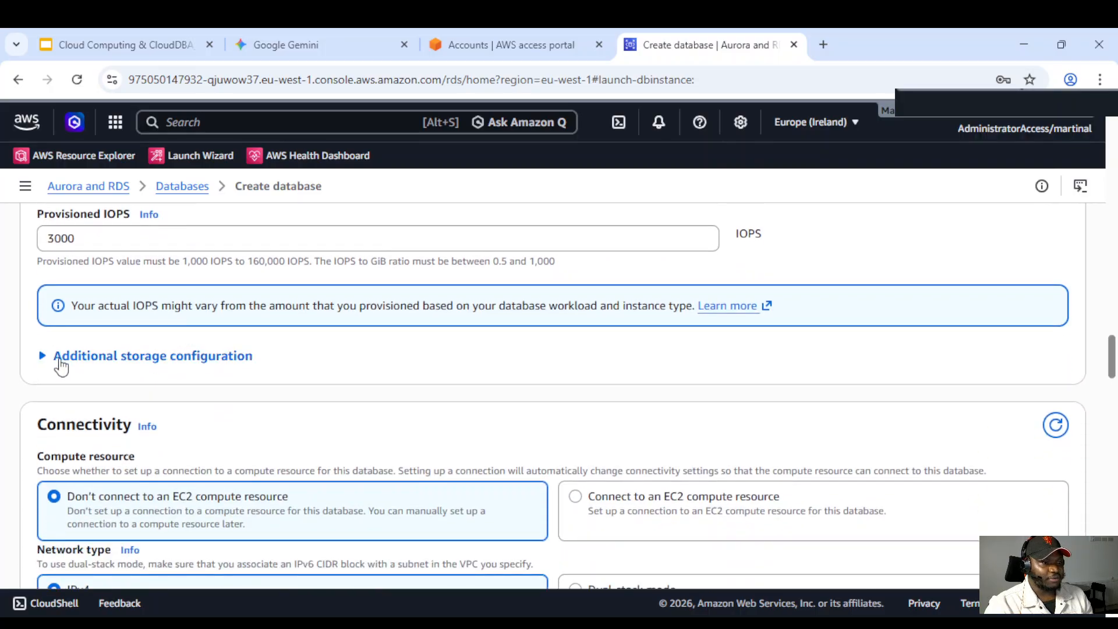
Expand the additional storage configuration and turn off storage autoscaling
click(42, 356)
scroll(58, 303, down, 1)
scroll(63, 268, down, 1)
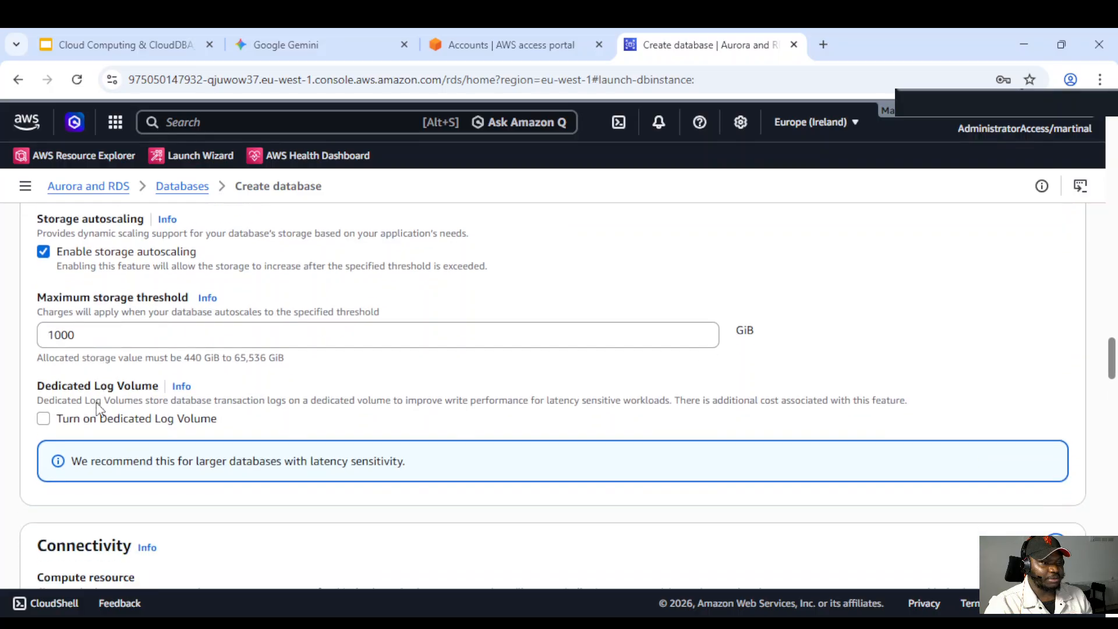
click(43, 254)
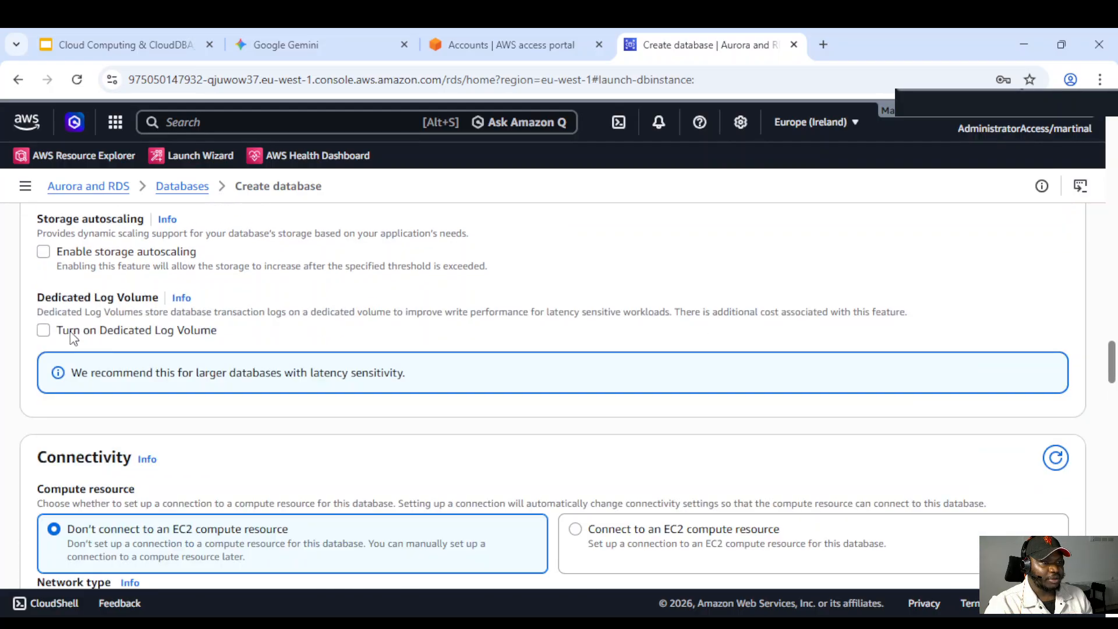
Set the database's public access to Yes in the connectivity section
scroll(216, 355, down, 2)
scroll(233, 361, up, 2)
scroll(191, 347, down, 1)
scroll(188, 346, down, 5)
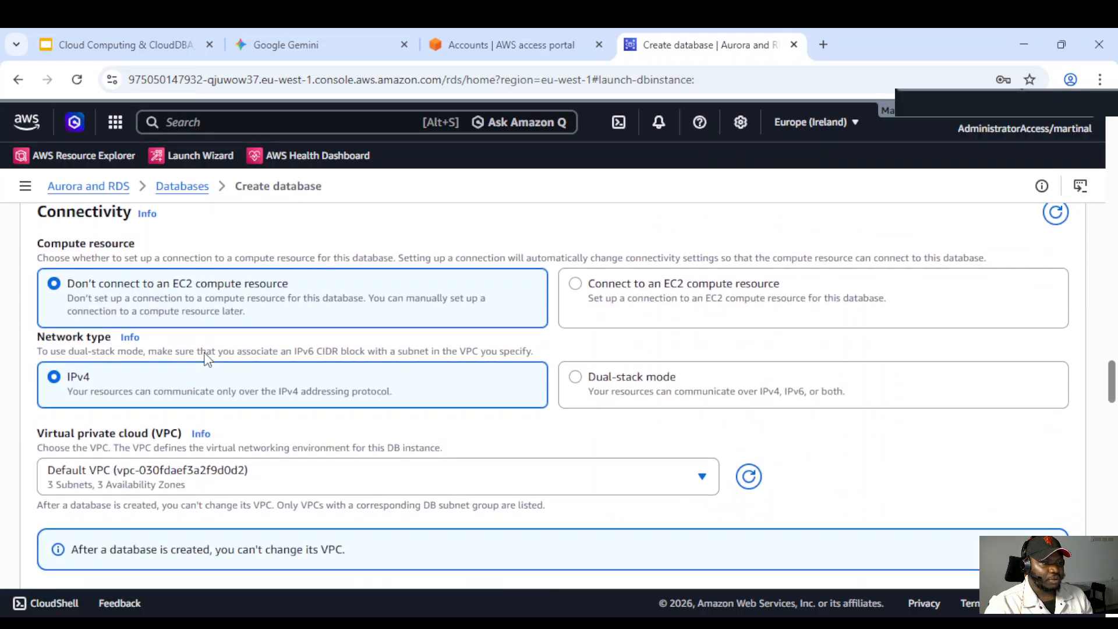
scroll(222, 346, down, 1)
scroll(170, 334, up, 1)
scroll(175, 332, down, 1)
scroll(192, 332, down, 2)
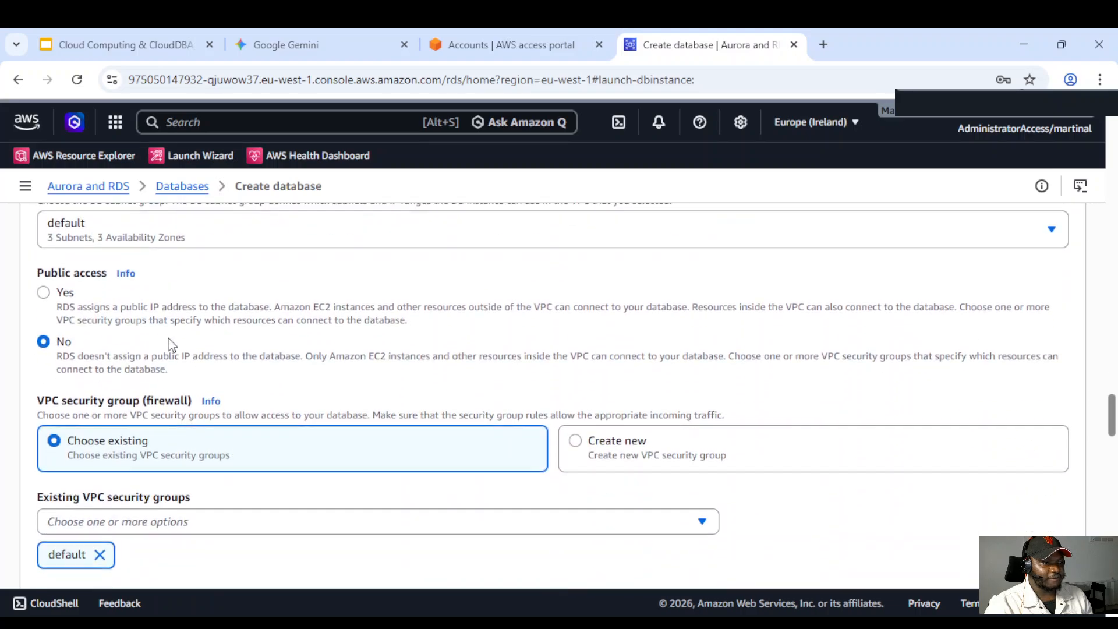
scroll(117, 349, up, 1)
click(125, 384)
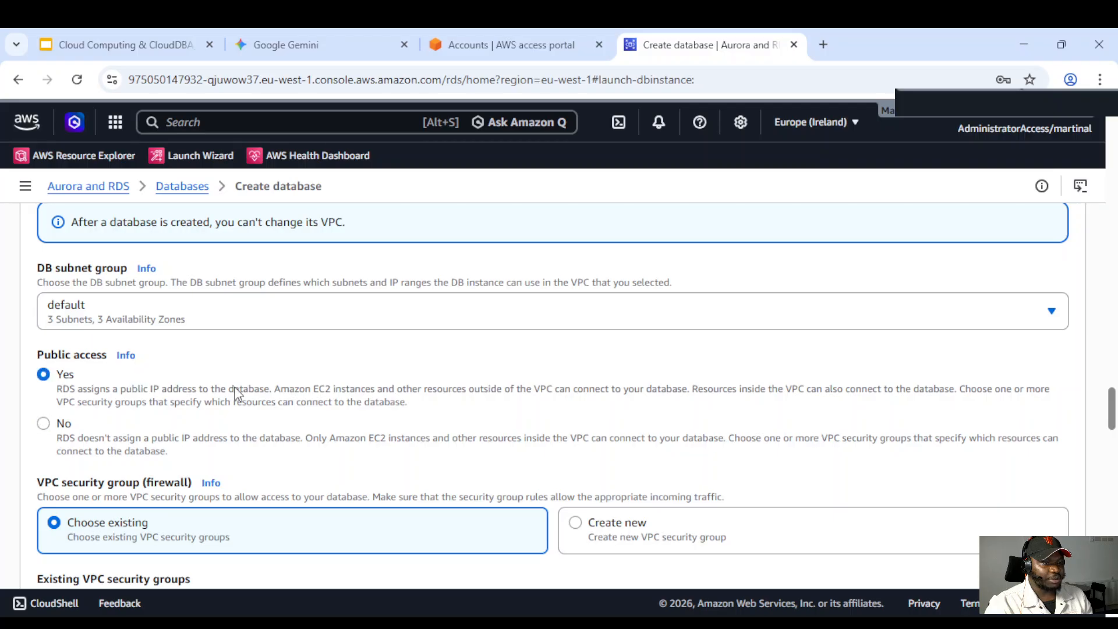
Expand the additional connectivity configuration to check the database port
scroll(175, 384, down, 2)
scroll(127, 376, down, 3)
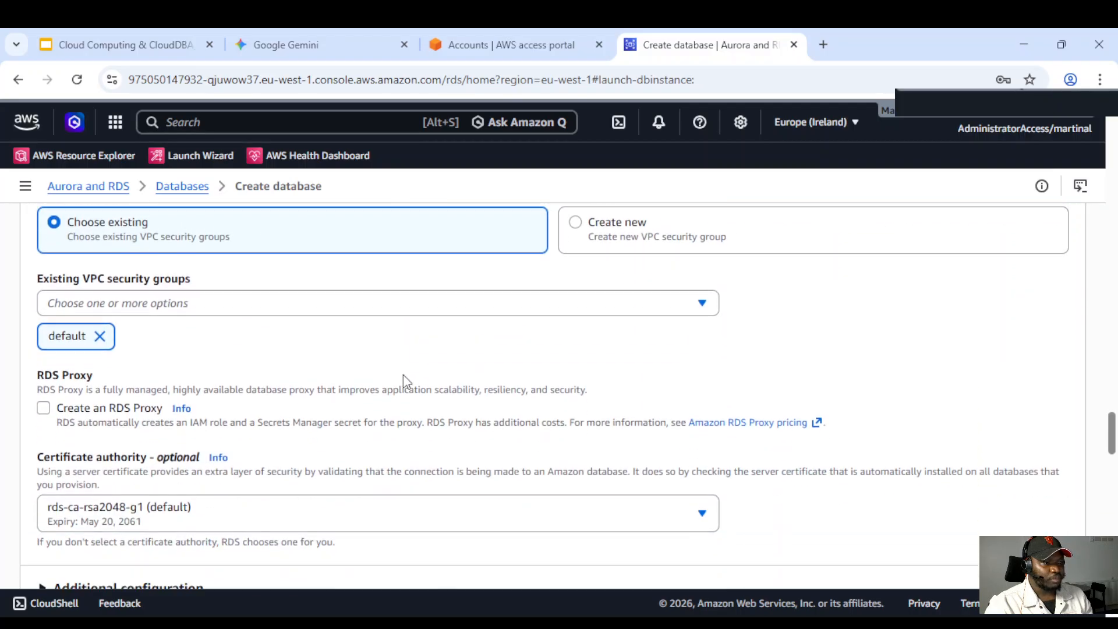
scroll(117, 329, down, 2)
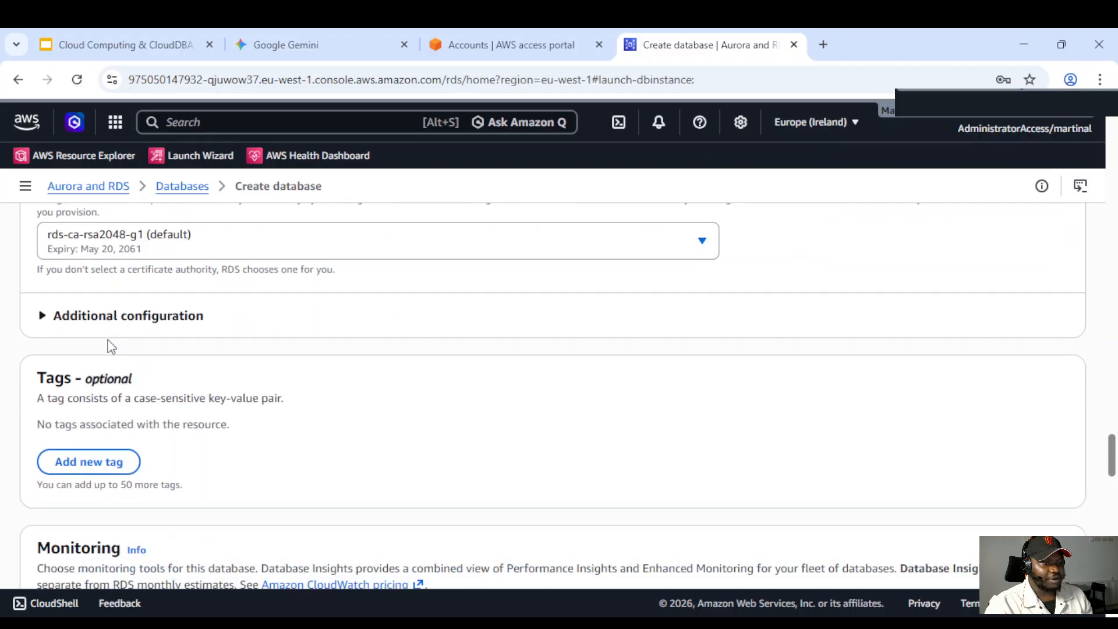
click(44, 316)
scroll(195, 381, down, 5)
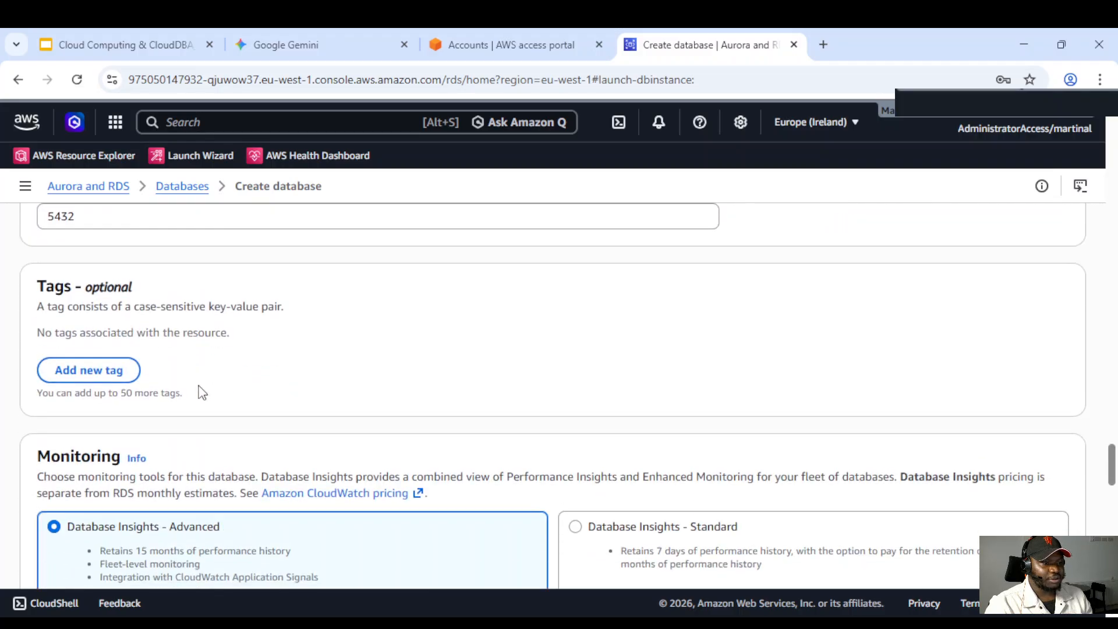
Compare the Database Insights - Advanced and Database Insights - Standard monitoring options, keeping Advanced selected
scroll(195, 381, down, 1)
scroll(196, 382, up, 3)
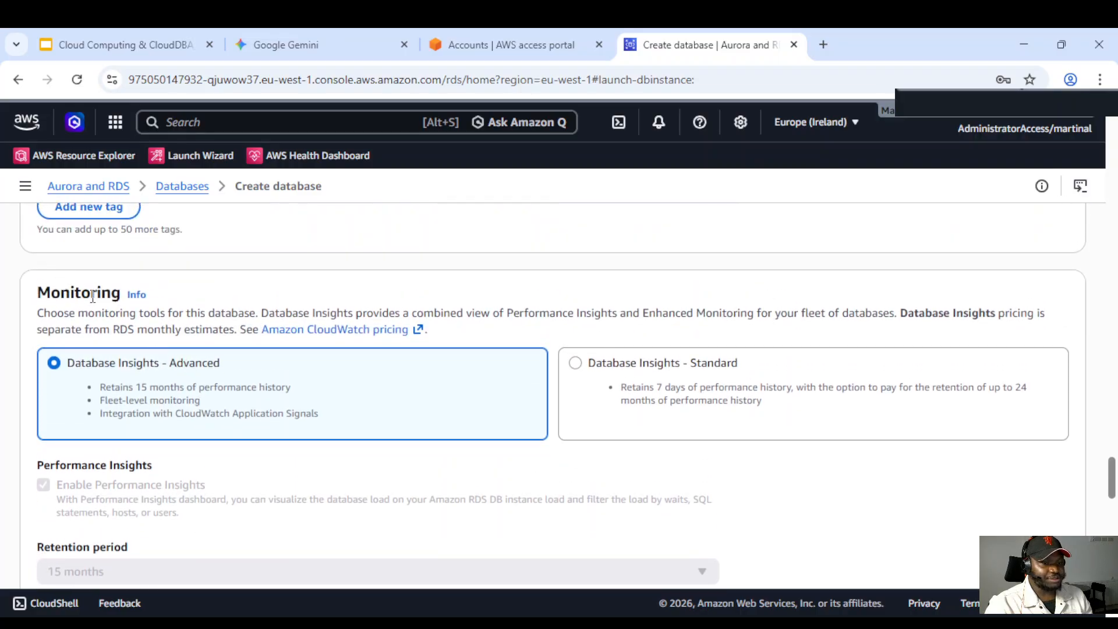
drag(37, 292, 157, 295)
click(204, 294)
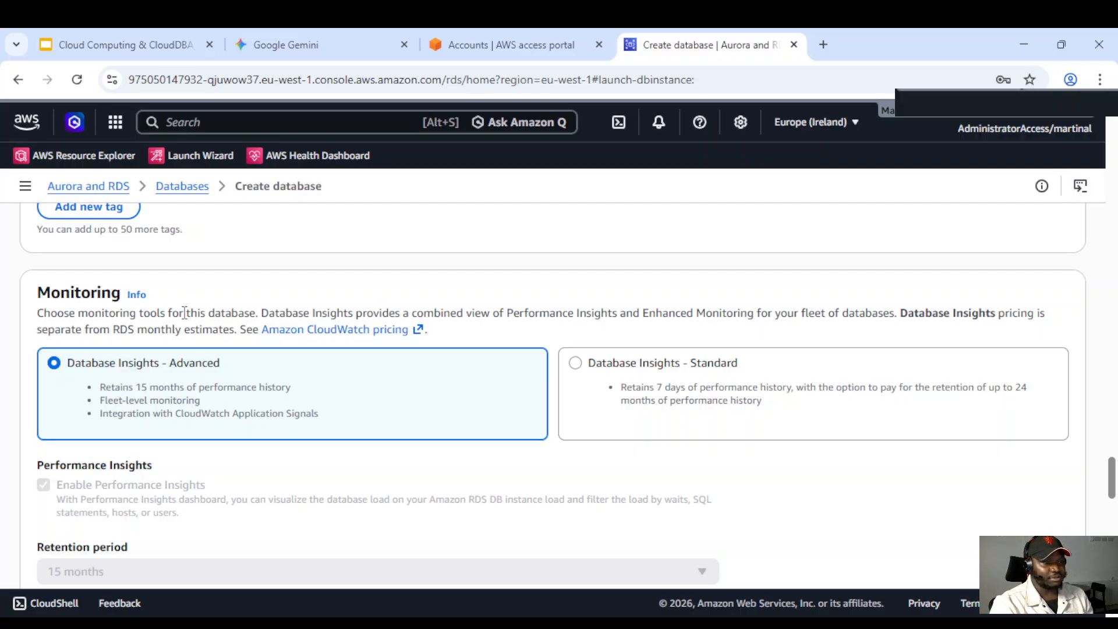
drag(29, 297, 205, 294)
click(235, 306)
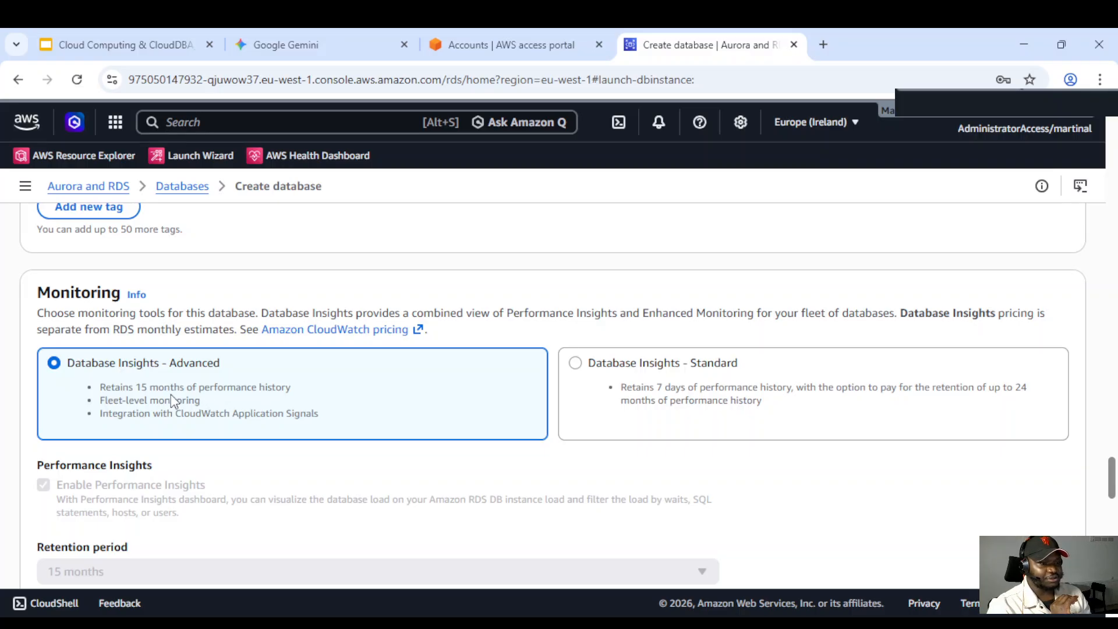
drag(67, 364, 222, 373)
drag(591, 369, 738, 366)
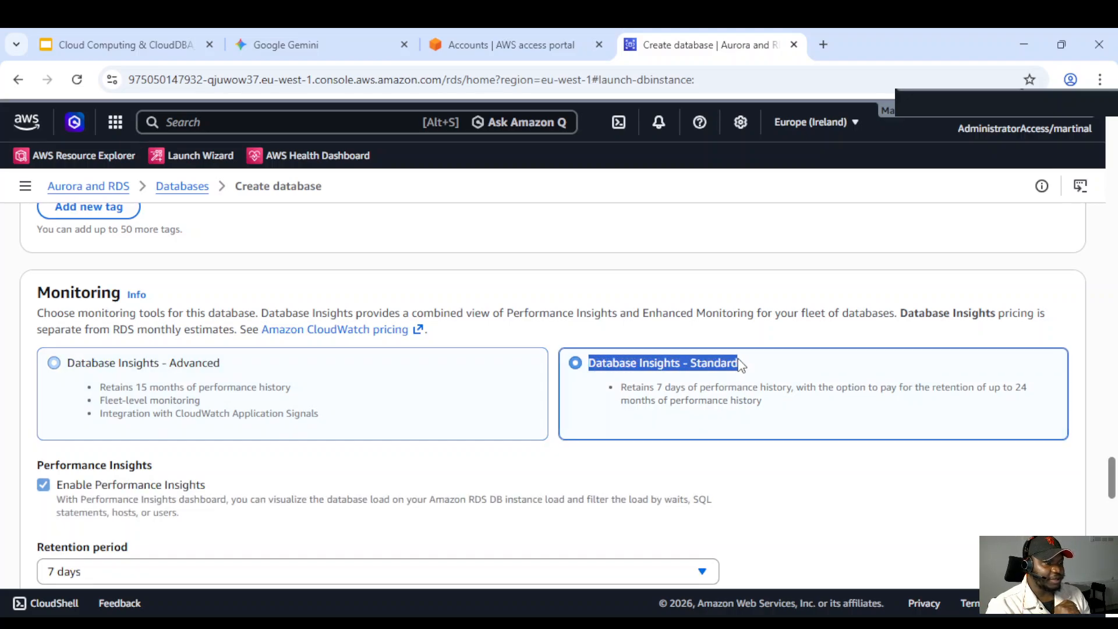
click(56, 362)
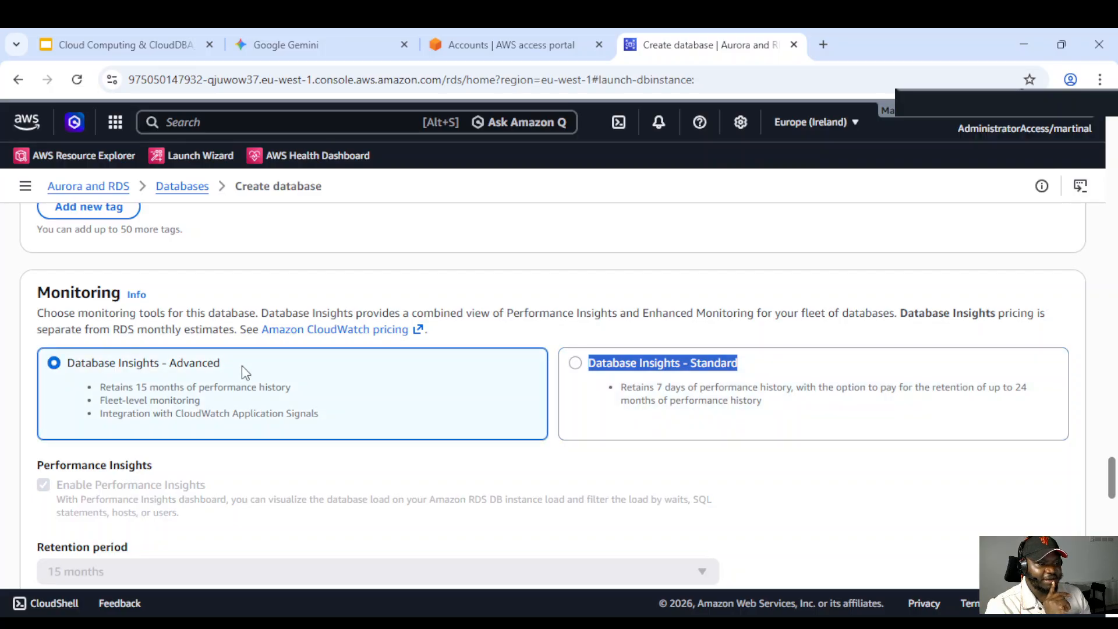
scroll(215, 359, down, 2)
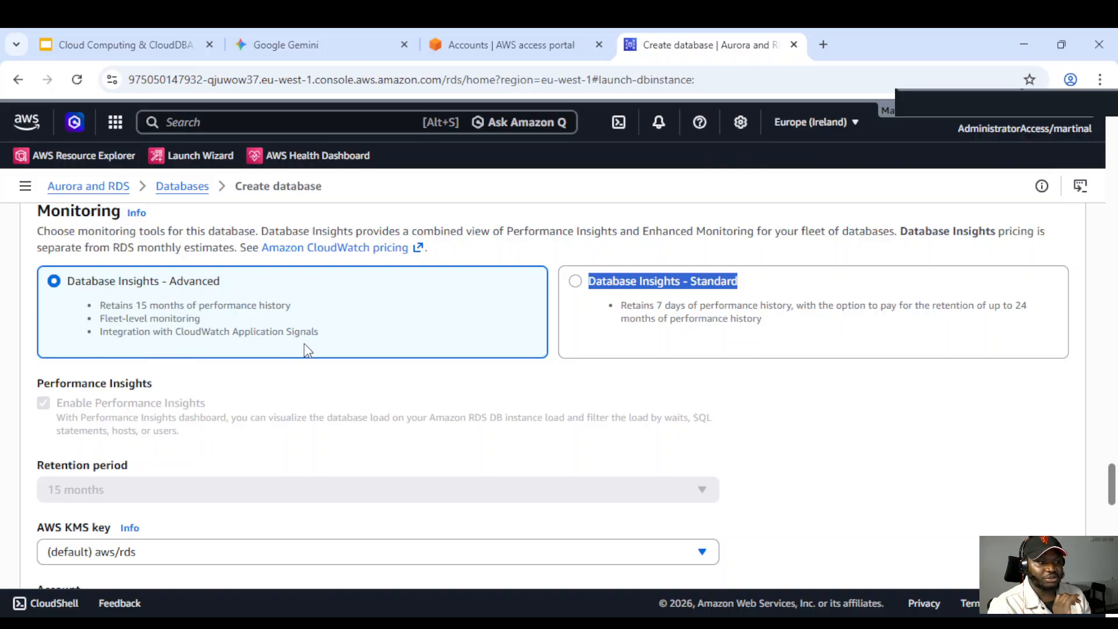
scroll(315, 363, up, 1)
click(588, 396)
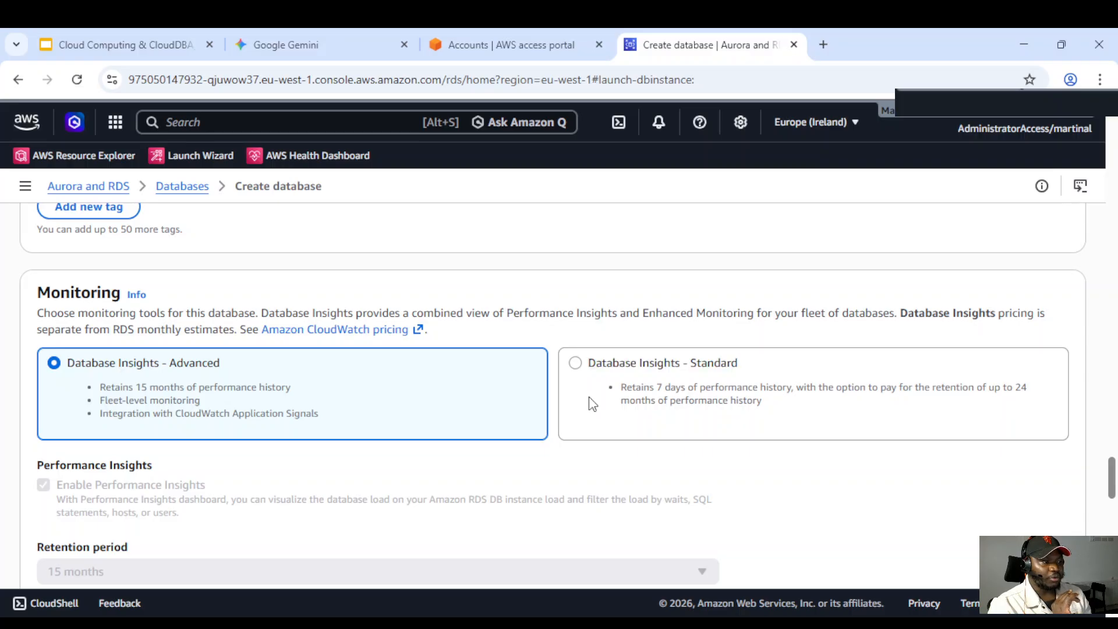
Review the Performance Insights retention and KMS key settings under each Database Insights option, keeping Advanced selected
scroll(652, 394, down, 1)
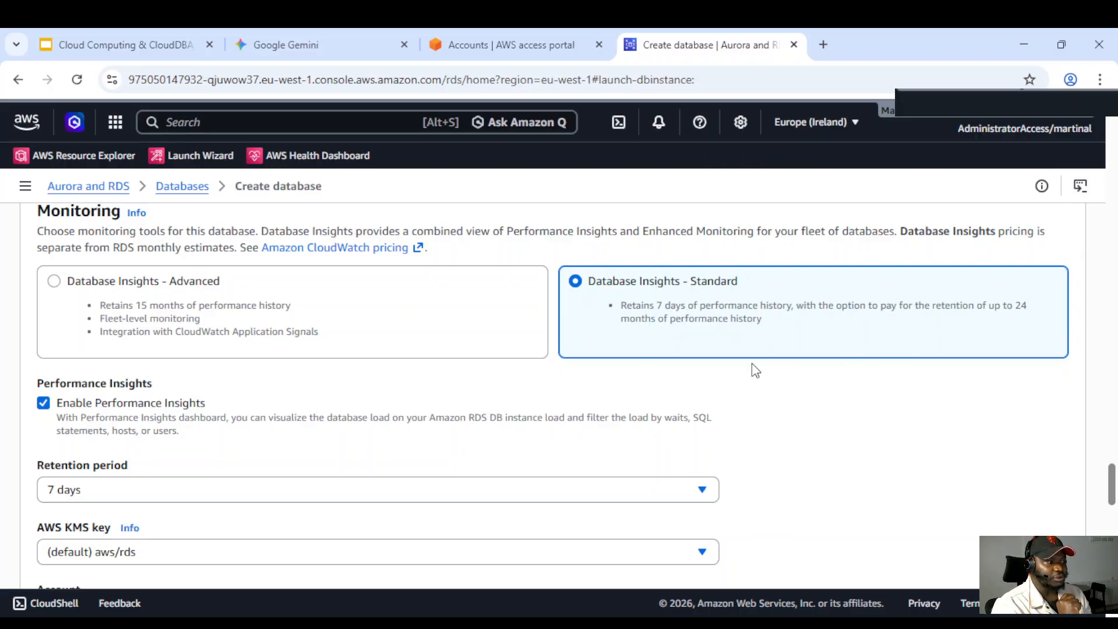
scroll(727, 361, down, 1)
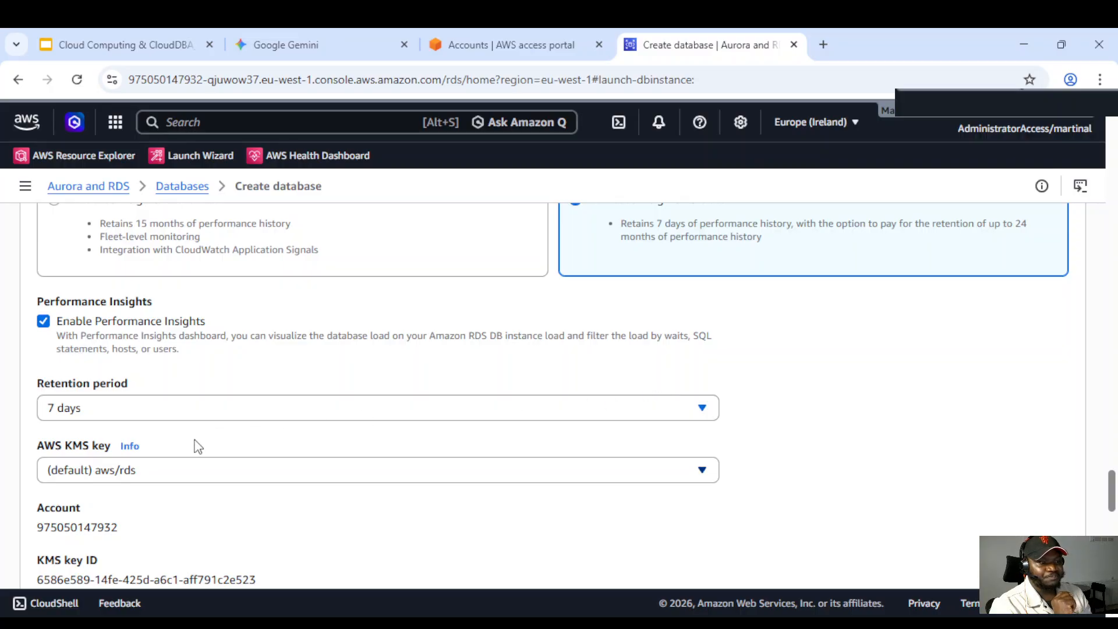
scroll(204, 440, up, 1)
scroll(274, 422, up, 1)
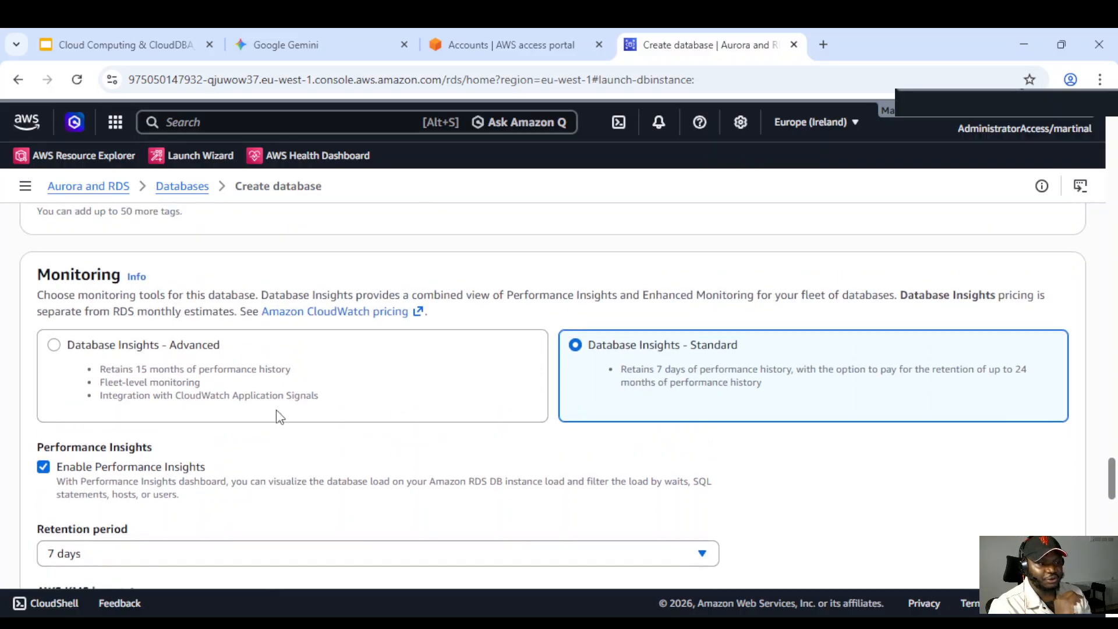
scroll(588, 398, down, 1)
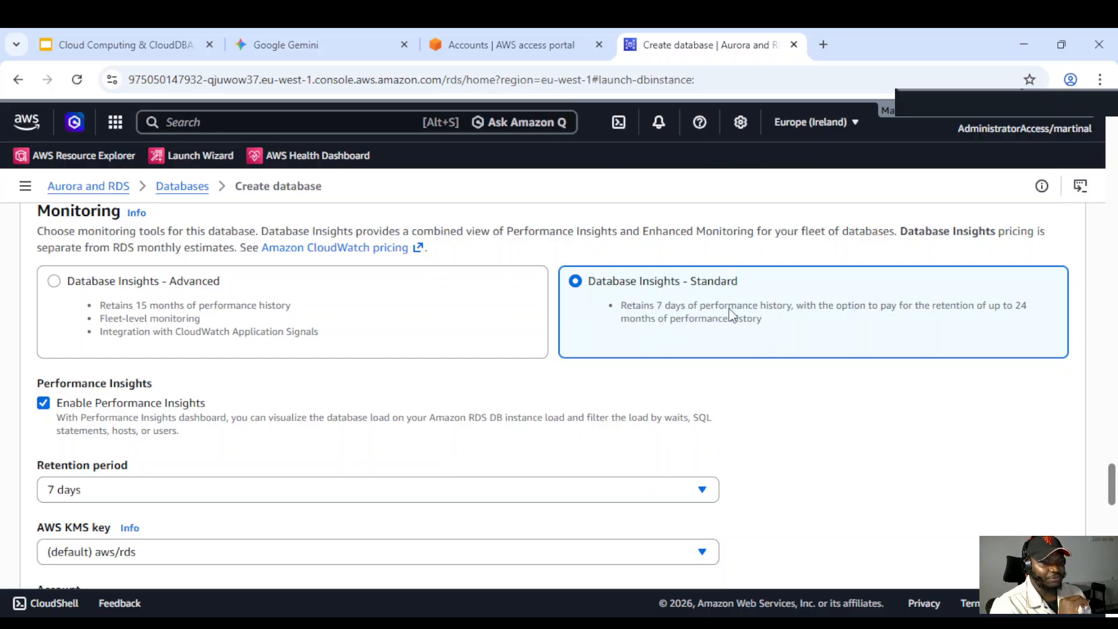
click(61, 281)
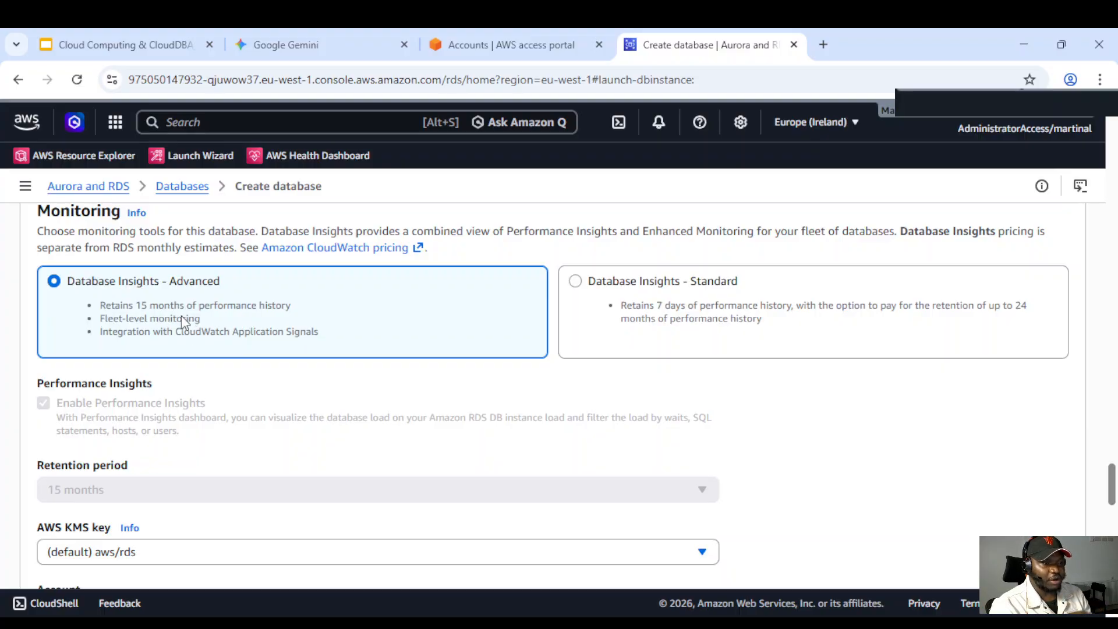
scroll(236, 309, down, 1)
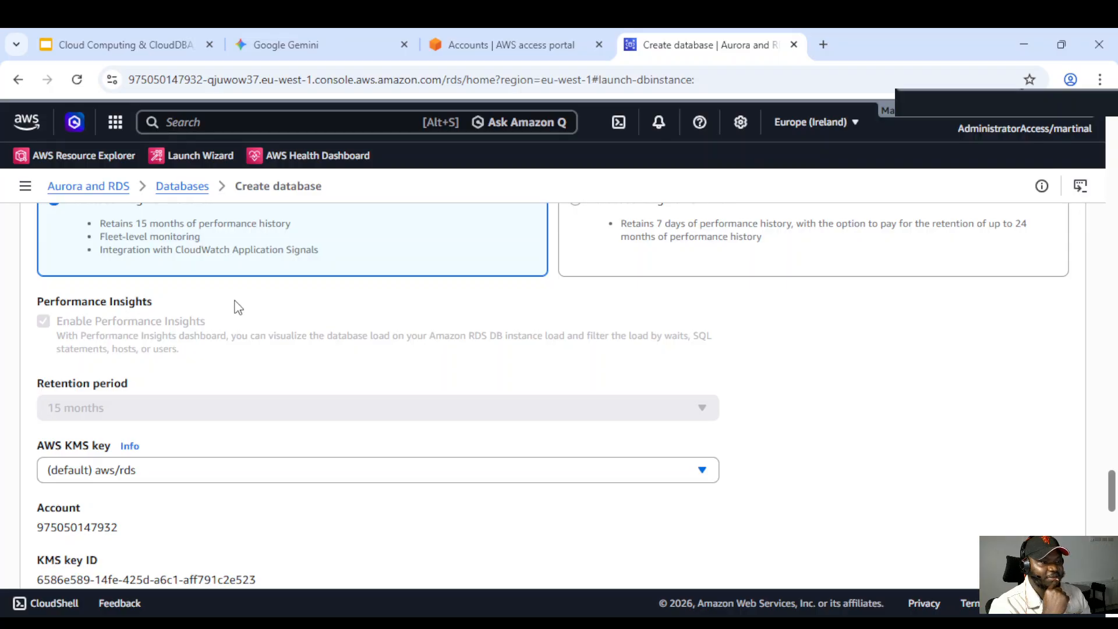
scroll(242, 299, up, 1)
scroll(252, 312, down, 1)
scroll(175, 315, up, 1)
scroll(163, 385, down, 1)
scroll(152, 407, up, 1)
scroll(110, 410, down, 1)
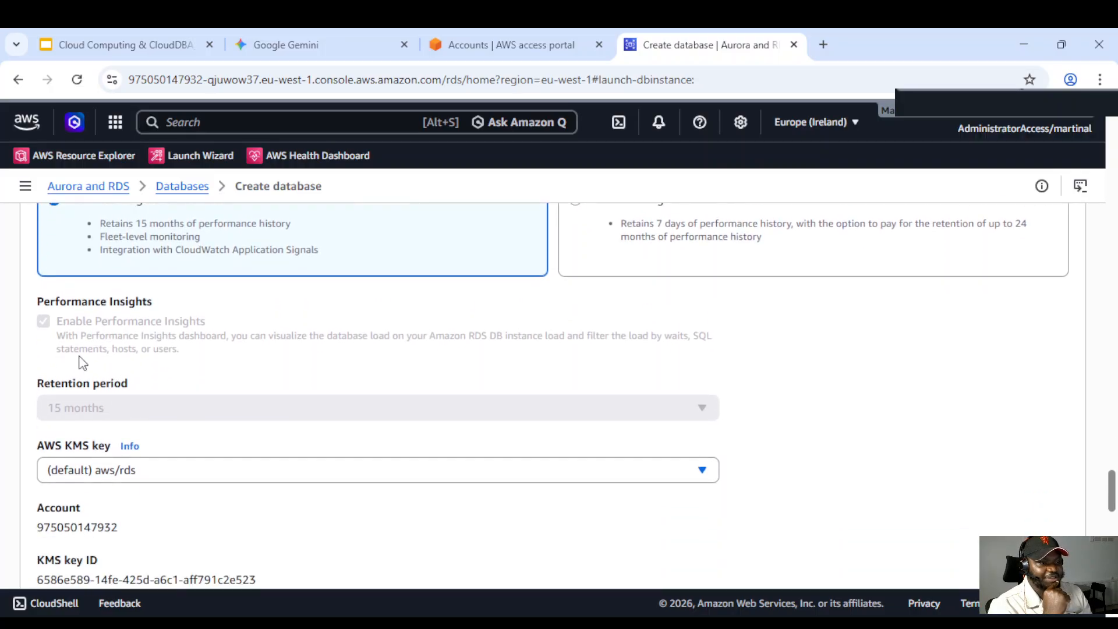
drag(108, 324, 211, 330)
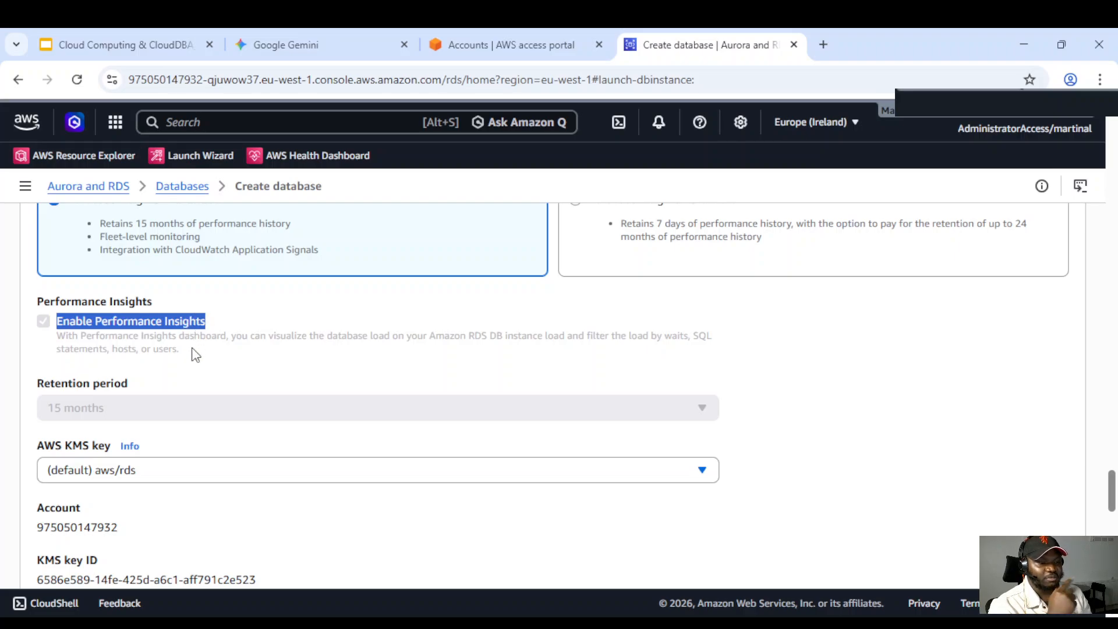
scroll(210, 352, up, 1)
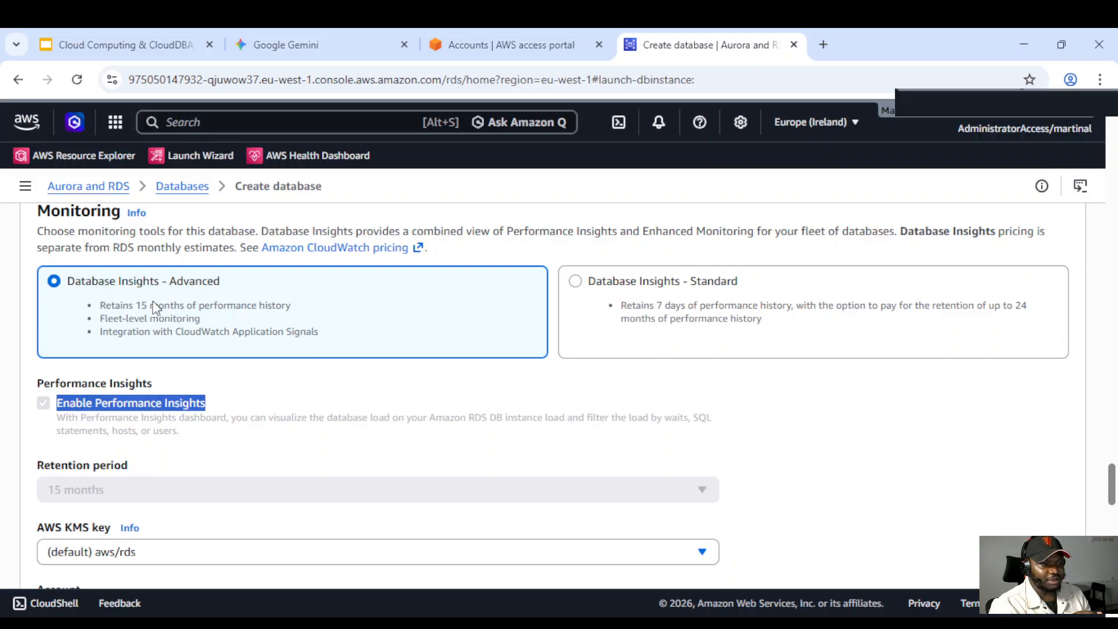
click(190, 409)
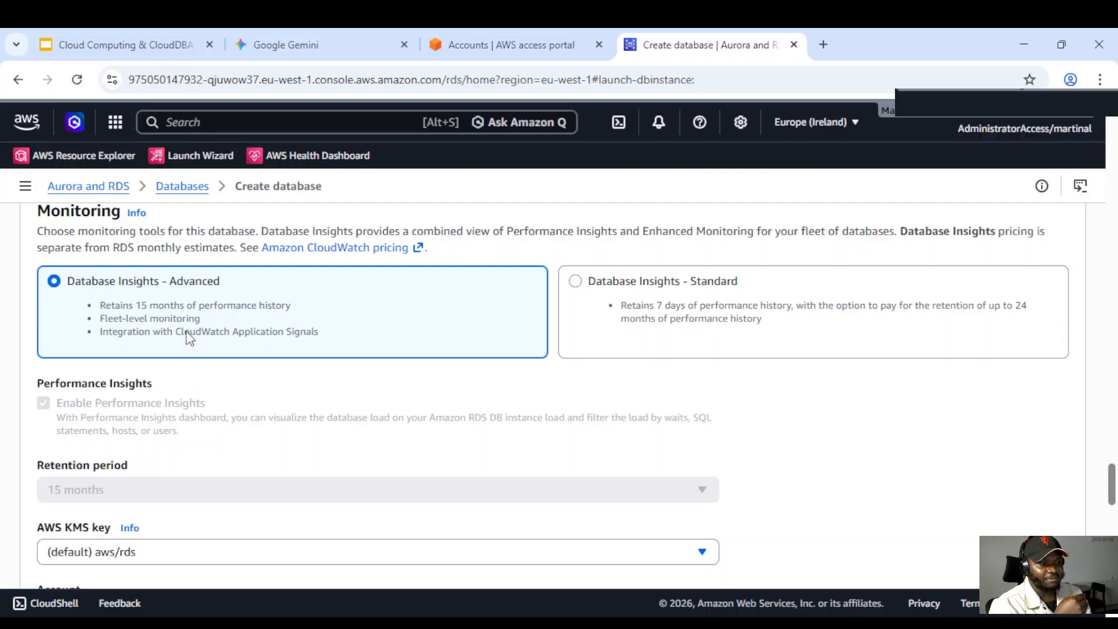
Try Database Insights - Standard without Performance Insights before reselecting Database Insights - Advanced
click(576, 282)
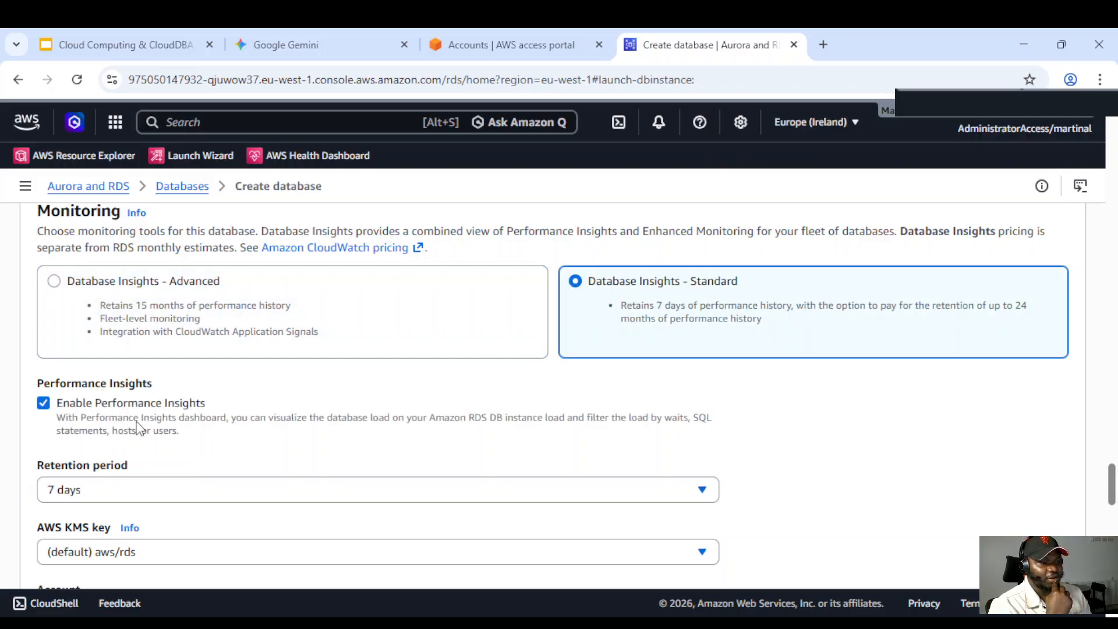
scroll(137, 422, down, 1)
click(43, 322)
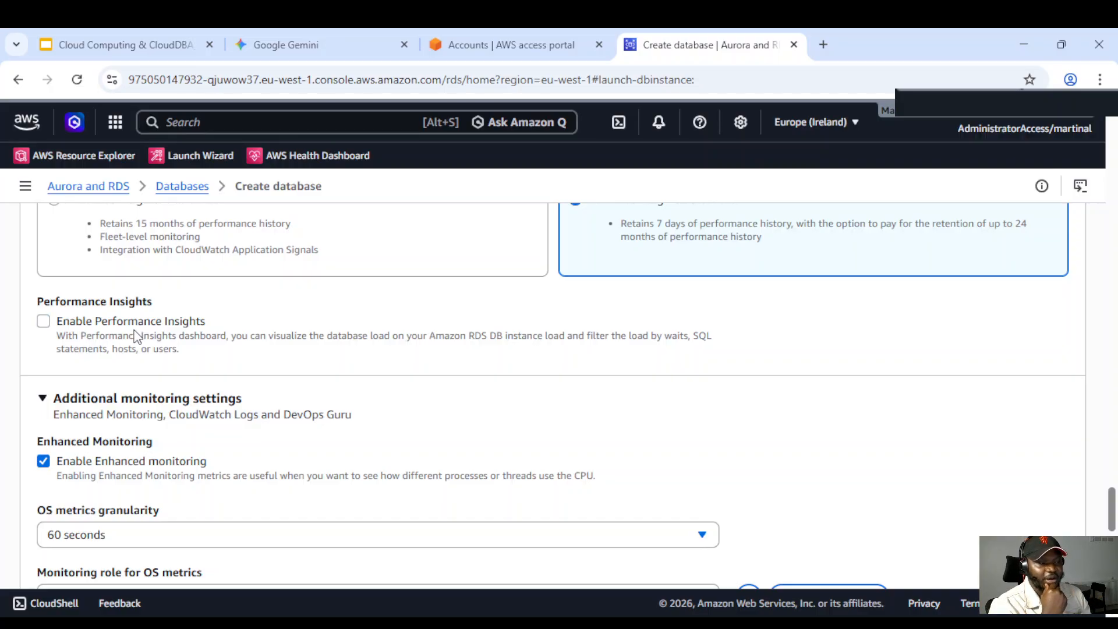
scroll(169, 371, up, 1)
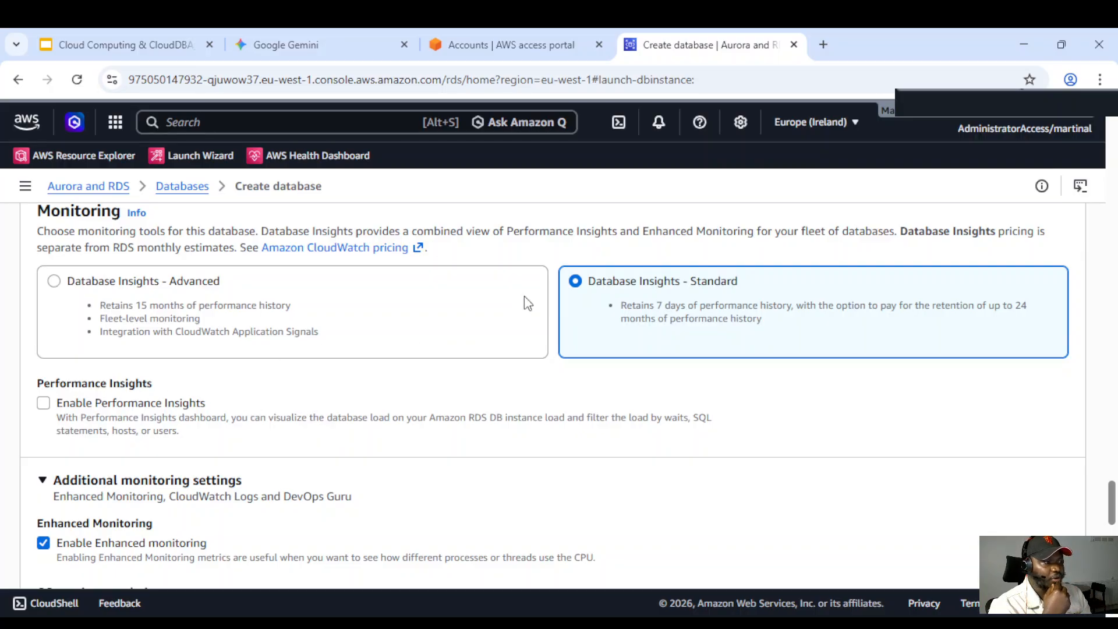
click(312, 301)
Set the Enhanced Monitoring OS metrics granularity to 15 seconds in the additional monitoring settings
scroll(373, 324, down, 5)
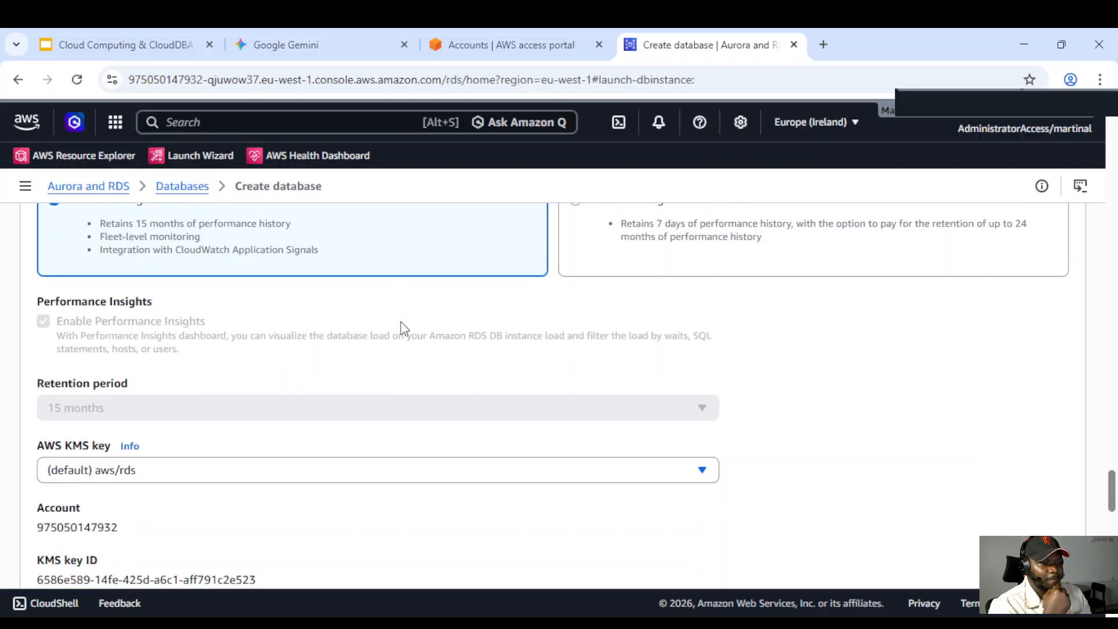
scroll(260, 335, down, 3)
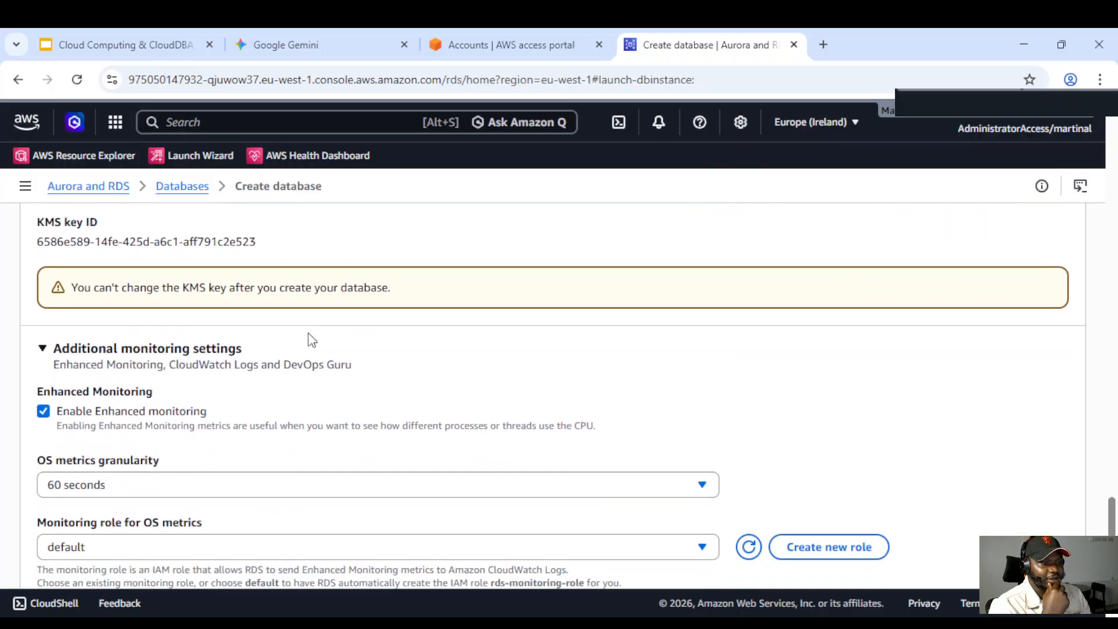
scroll(183, 294, down, 1)
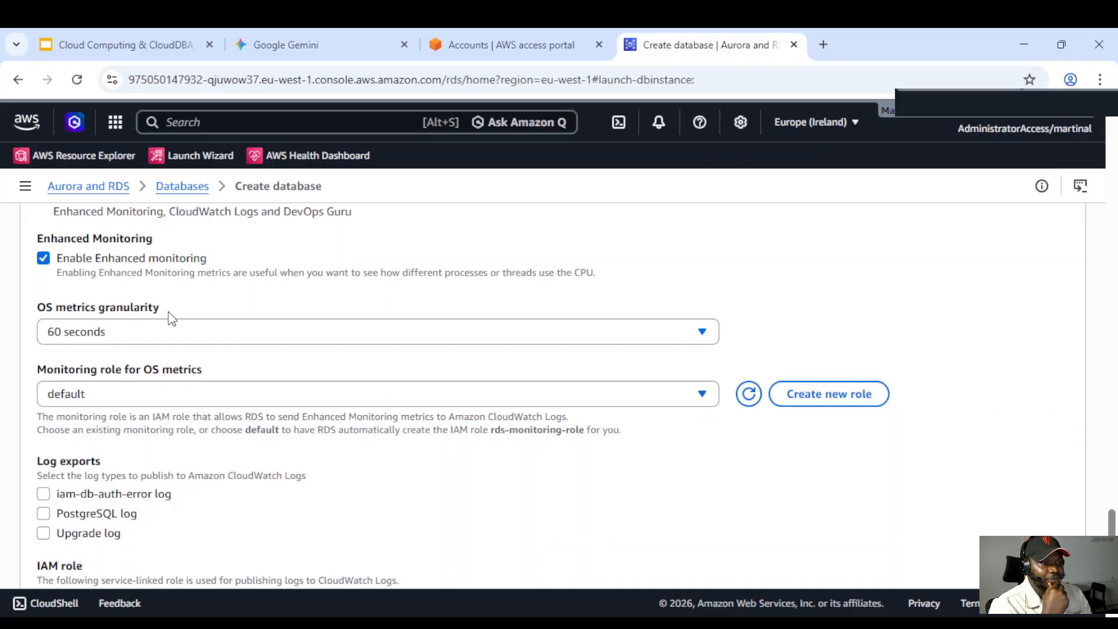
scroll(169, 315, up, 2)
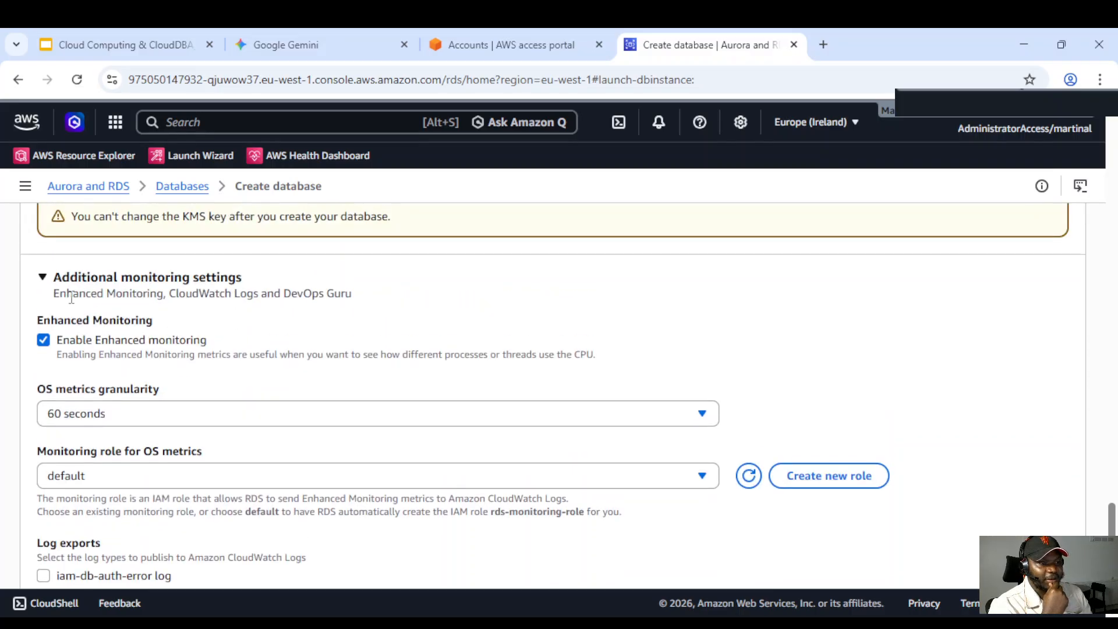
drag(47, 297, 359, 302)
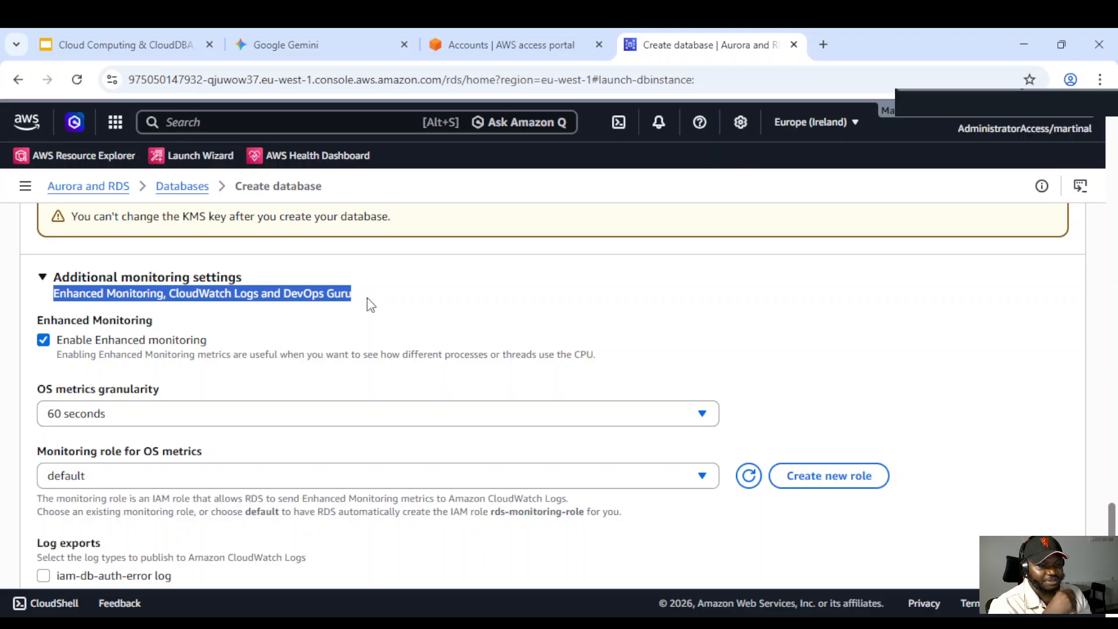
scroll(407, 320, down, 2)
scroll(397, 304, up, 2)
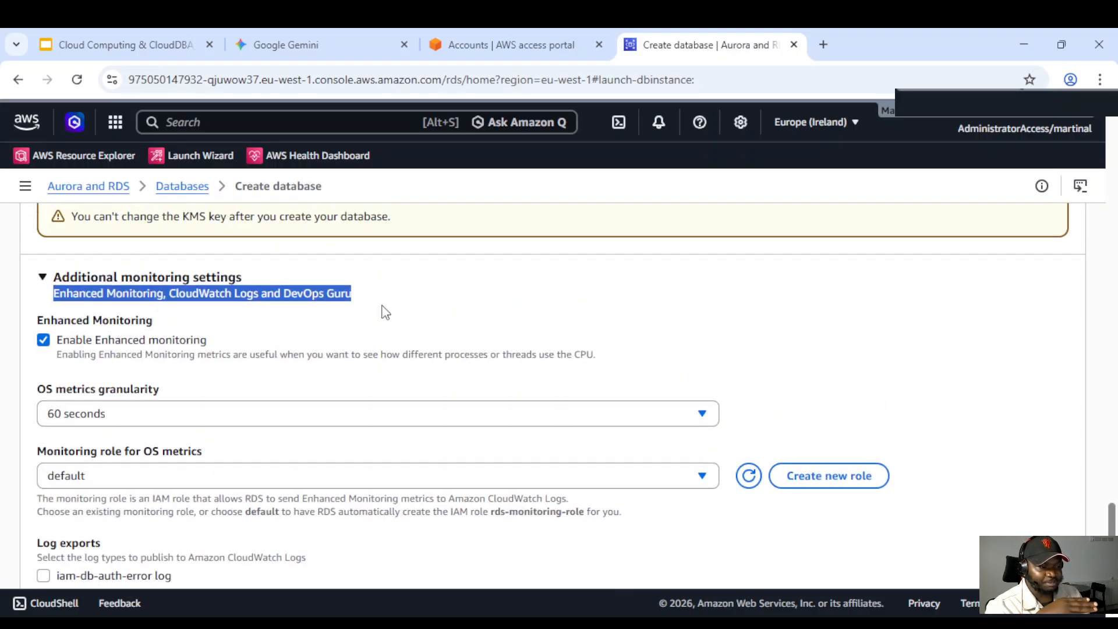
scroll(393, 312, down, 1)
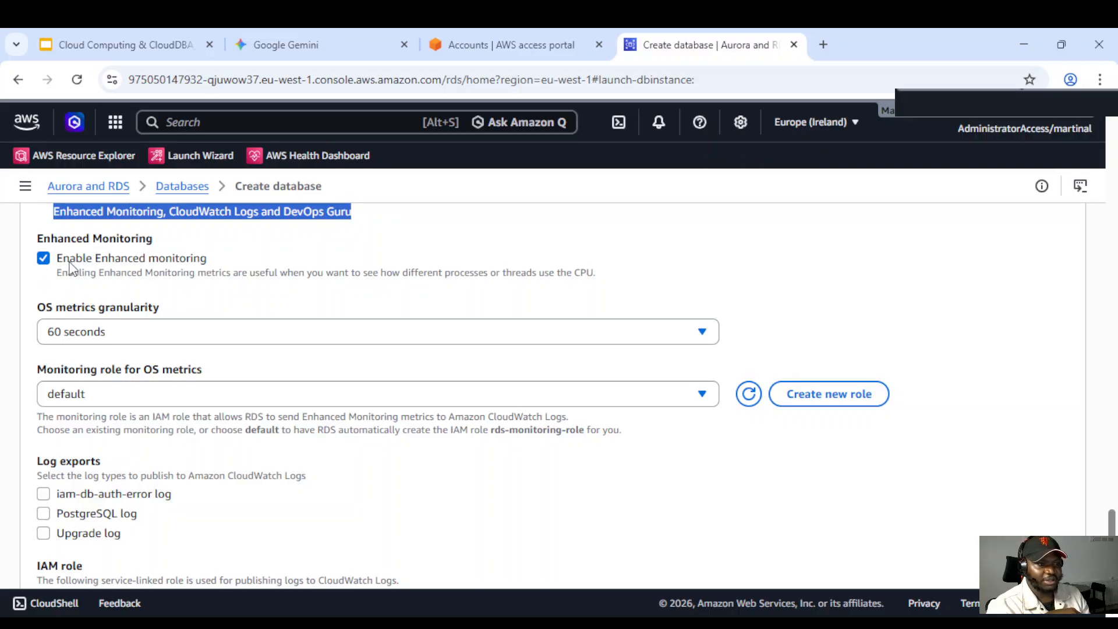
click(168, 338)
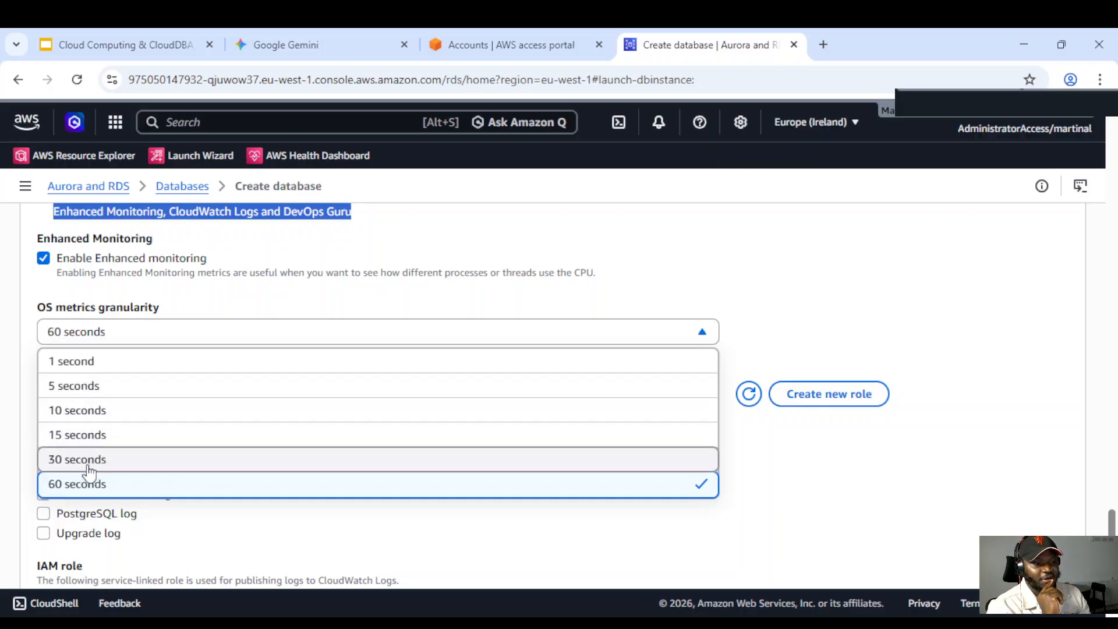
click(86, 435)
Enable exporting the iam-db-auth-error, PostgreSQL and Upgrade logs to CloudWatch Logs
scroll(307, 393, down, 1)
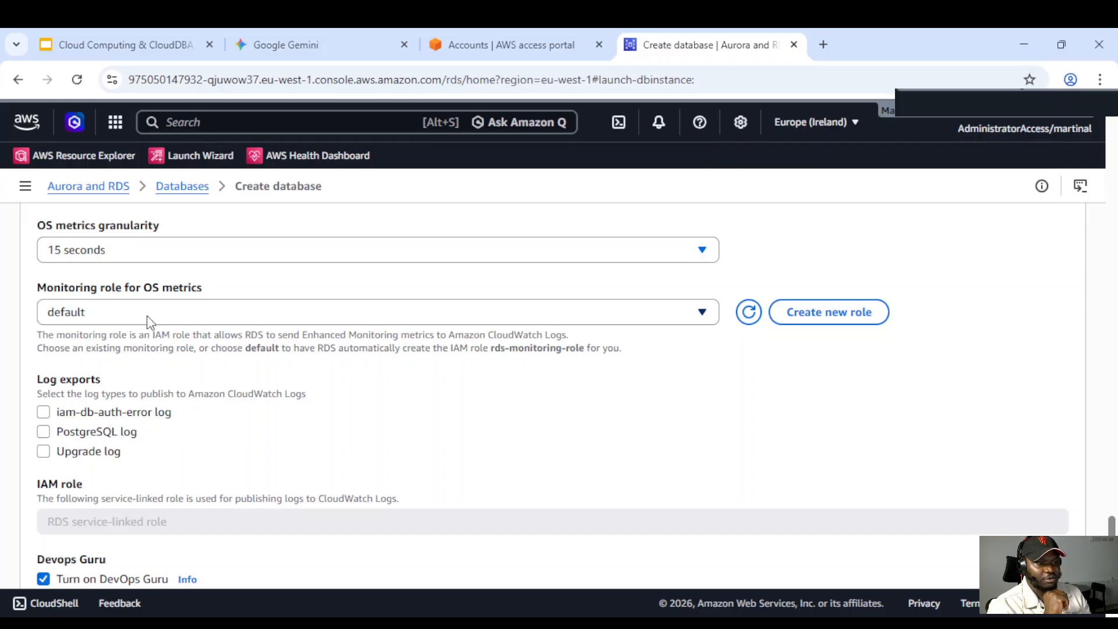
scroll(225, 346, down, 1)
scroll(218, 356, up, 1)
scroll(210, 367, down, 1)
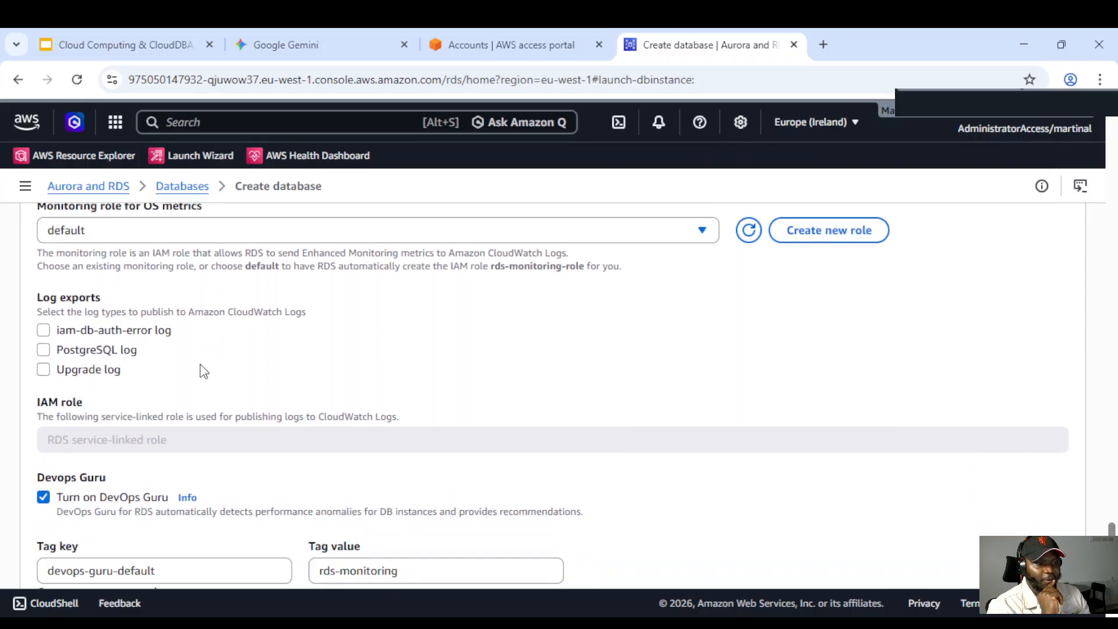
scroll(170, 359, up, 1)
scroll(148, 364, down, 1)
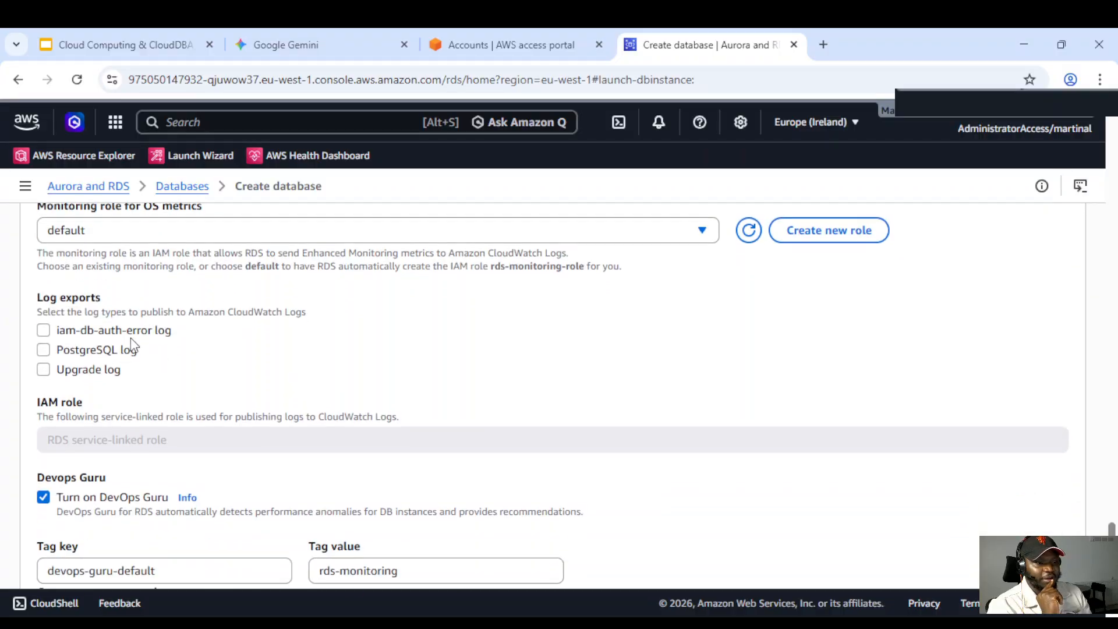
drag(36, 297, 104, 293)
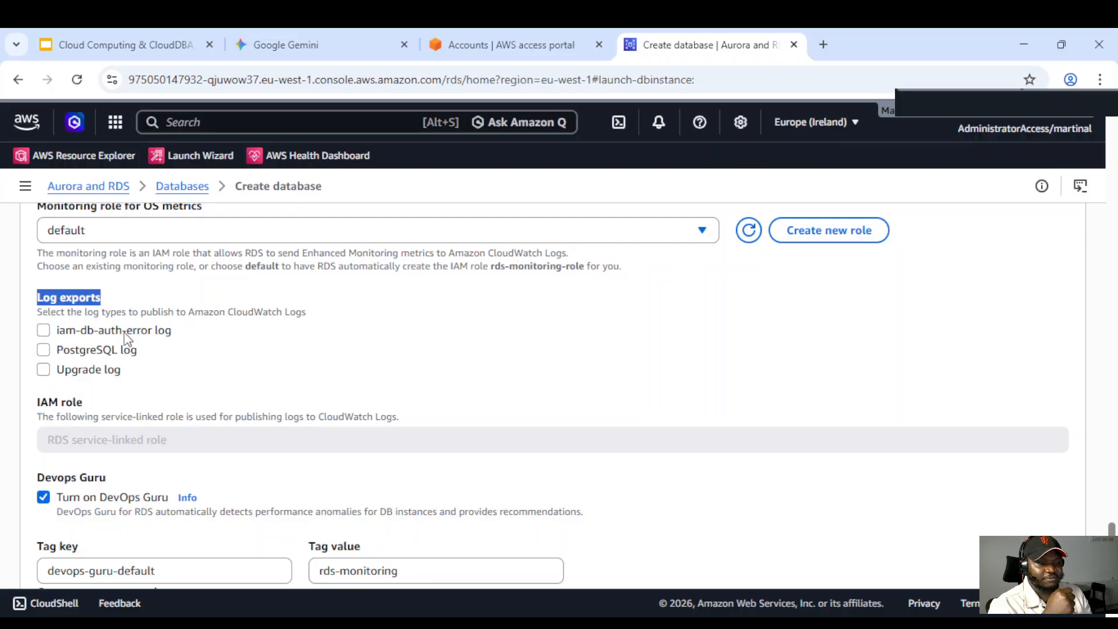
drag(139, 373, 59, 327)
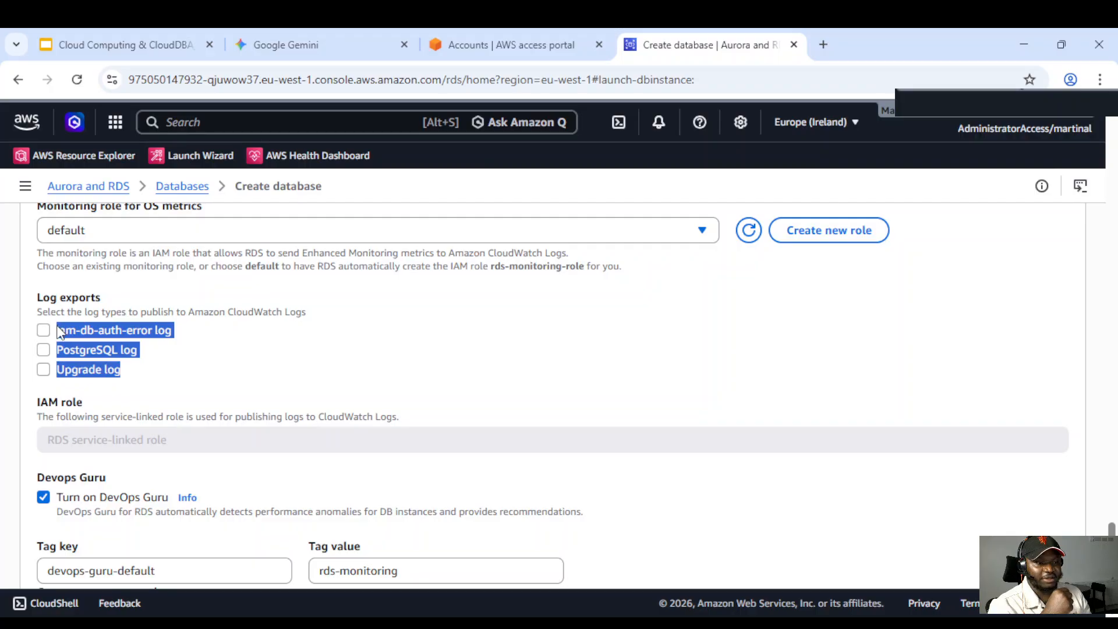
click(140, 374)
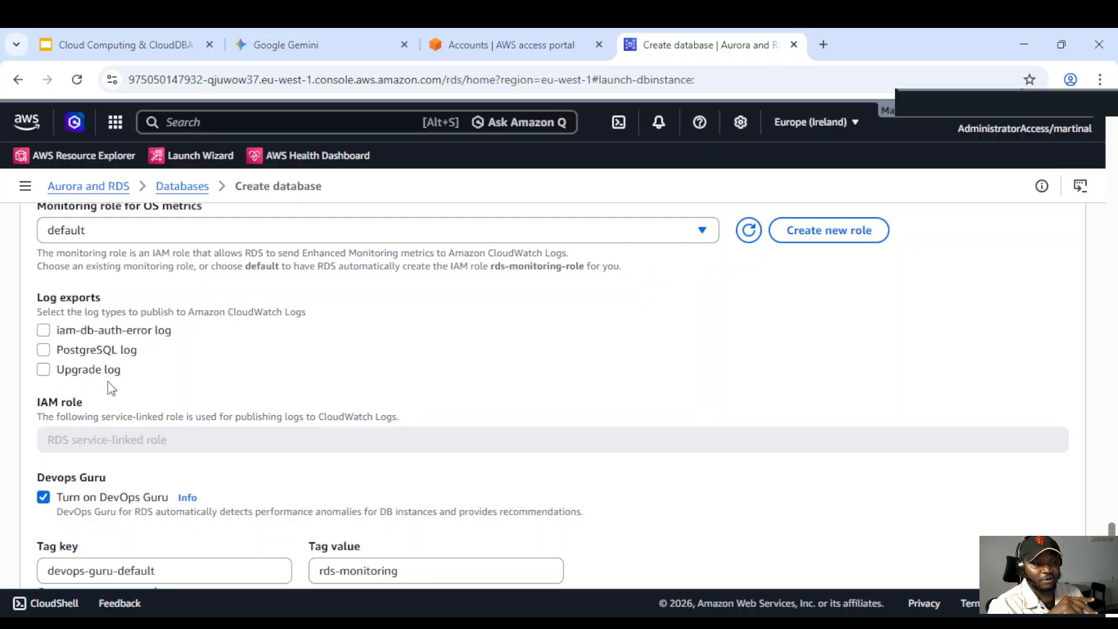
click(43, 371)
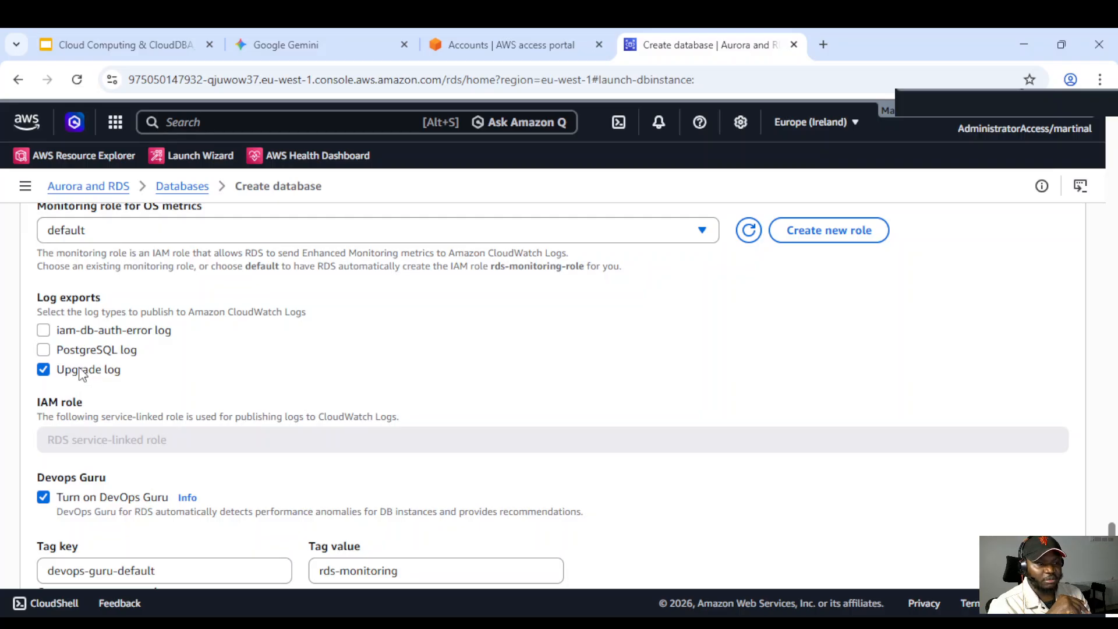
click(43, 350)
click(43, 330)
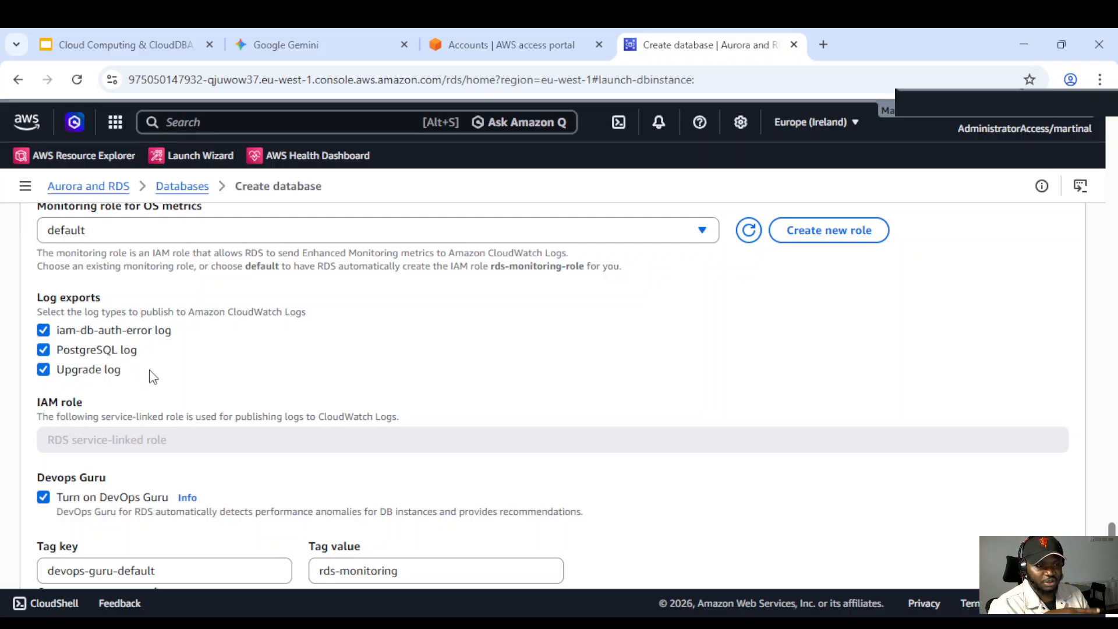
Expand the Additional configuration section below the DevOps Guru settings
scroll(154, 391, down, 2)
scroll(156, 393, down, 3)
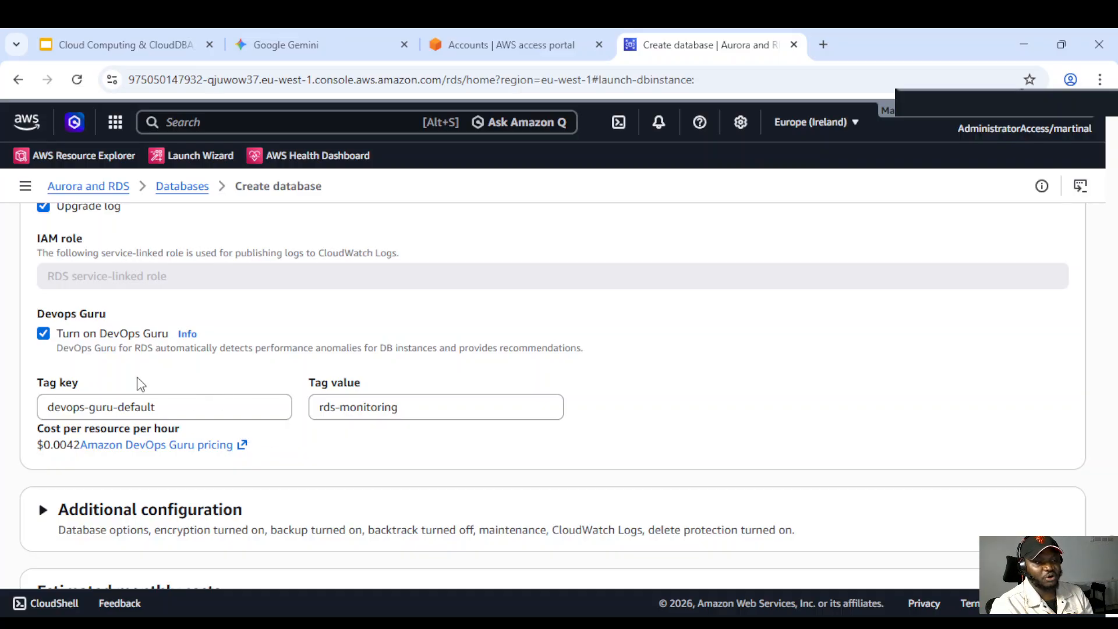
scroll(183, 375, down, 1)
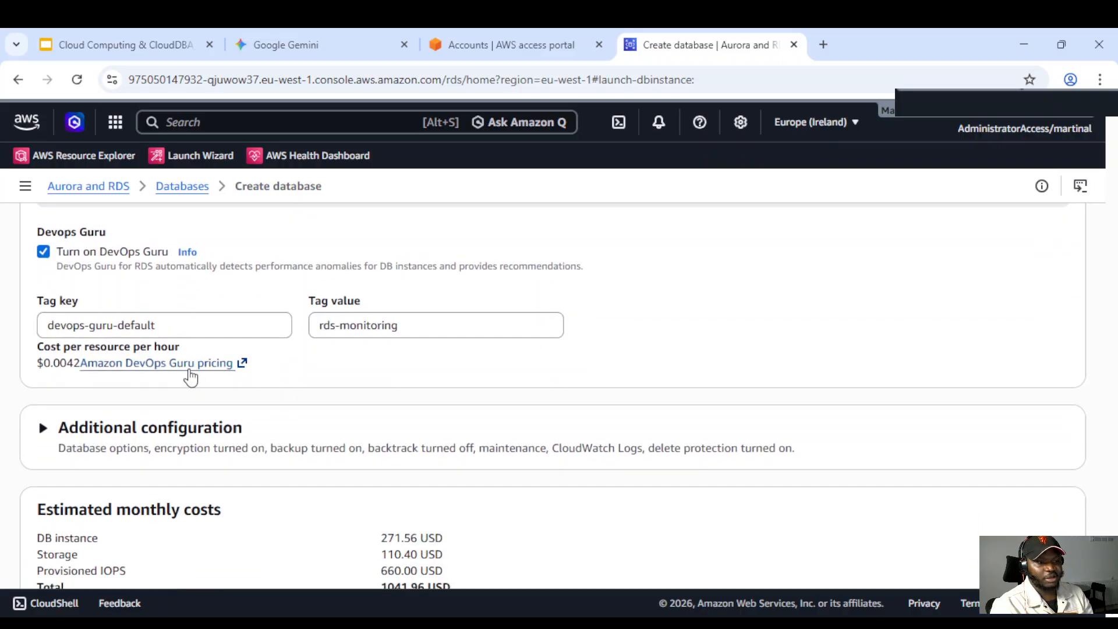
scroll(271, 381, down, 1)
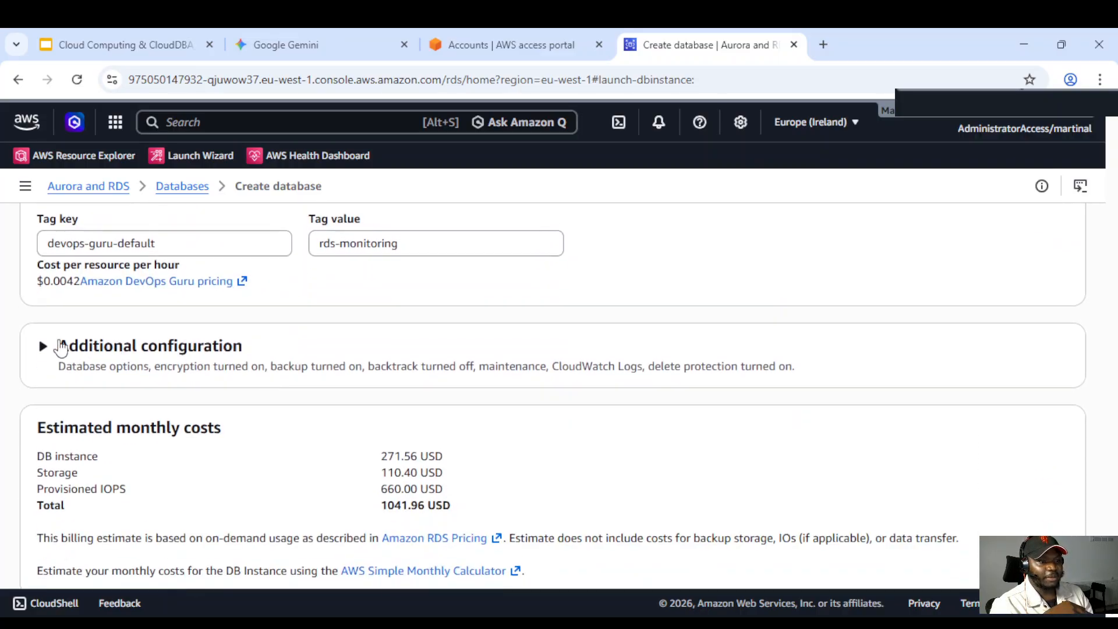
click(45, 347)
scroll(216, 391, up, 4)
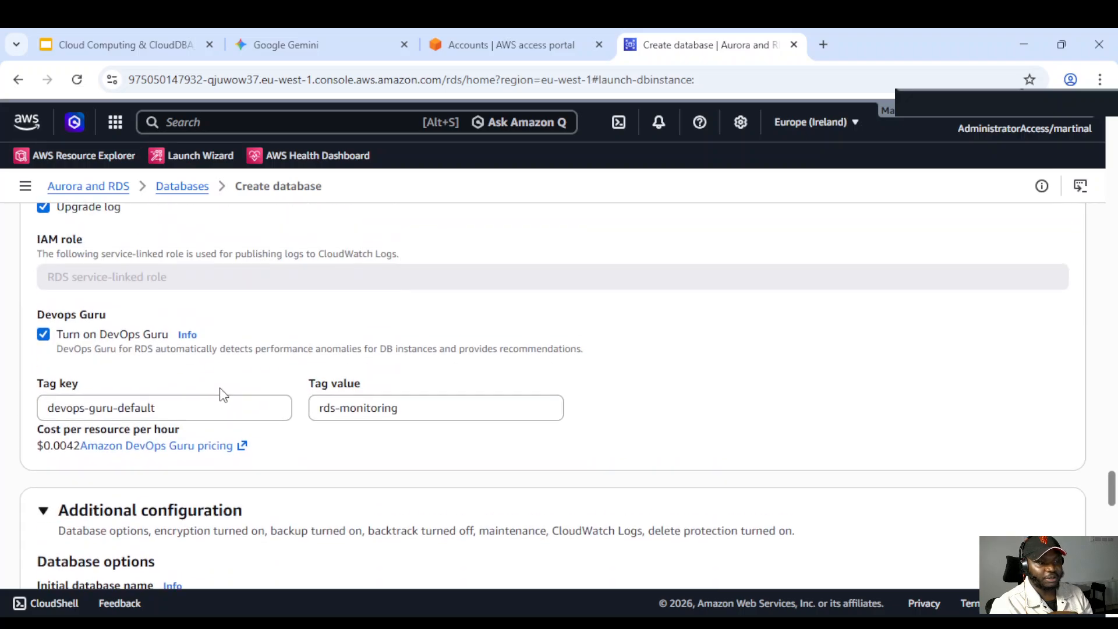
scroll(207, 384, up, 7)
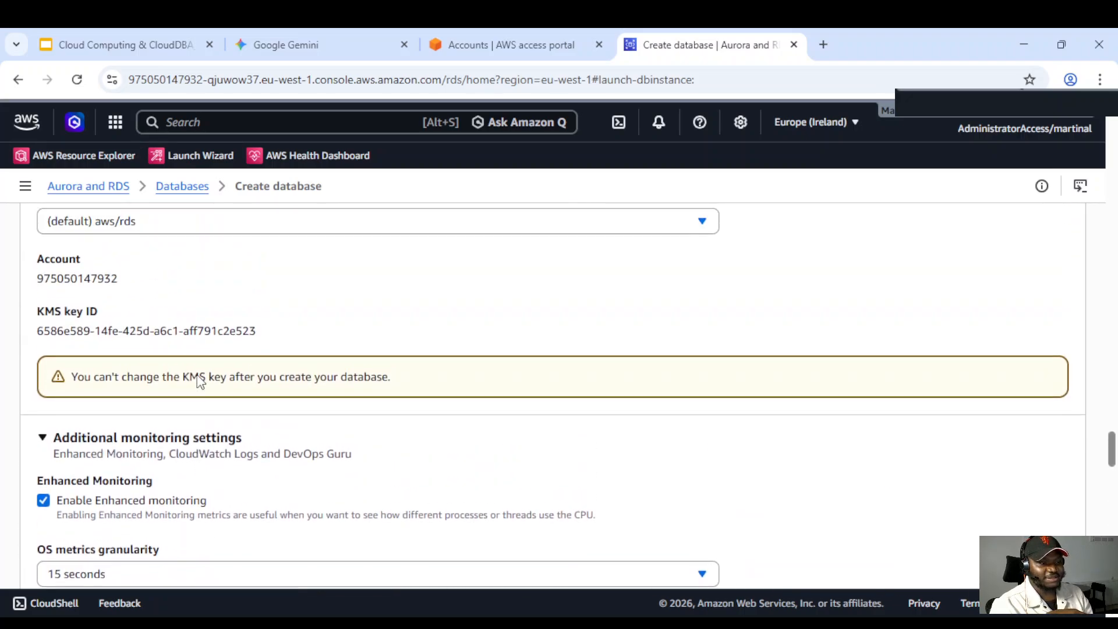
scroll(195, 374, up, 5)
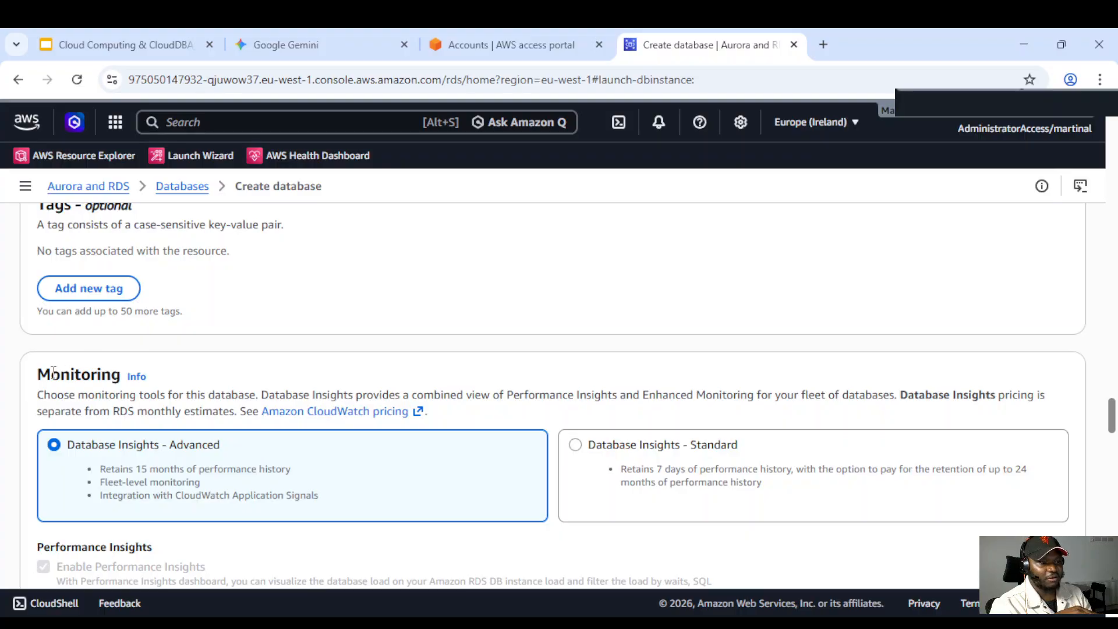
Set the initial database name to MartinDB in the Additional configuration section
scroll(54, 371, down, 2)
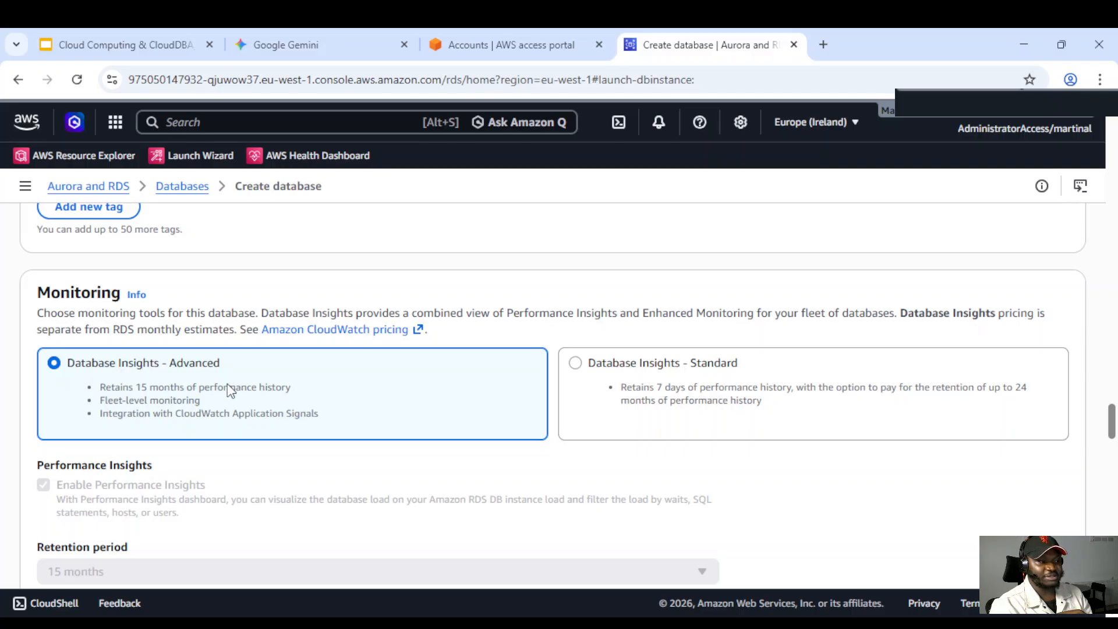
scroll(230, 390, down, 2)
scroll(636, 327, down, 2)
scroll(362, 380, down, 7)
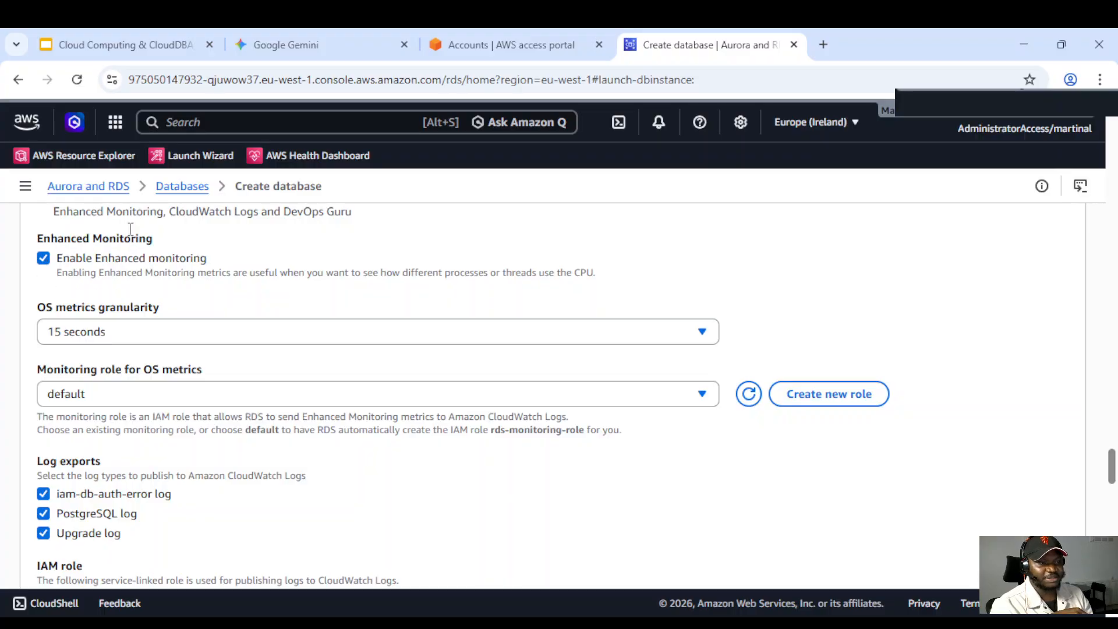
scroll(250, 321, down, 1)
scroll(250, 321, down, 1)
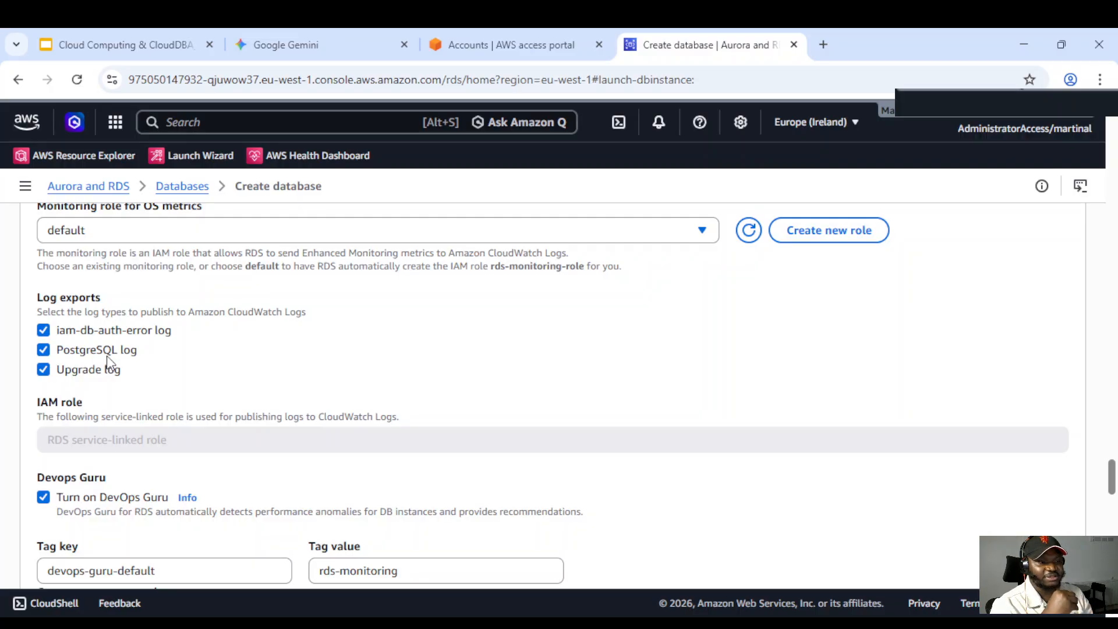
scroll(204, 377, down, 1)
scroll(208, 376, down, 4)
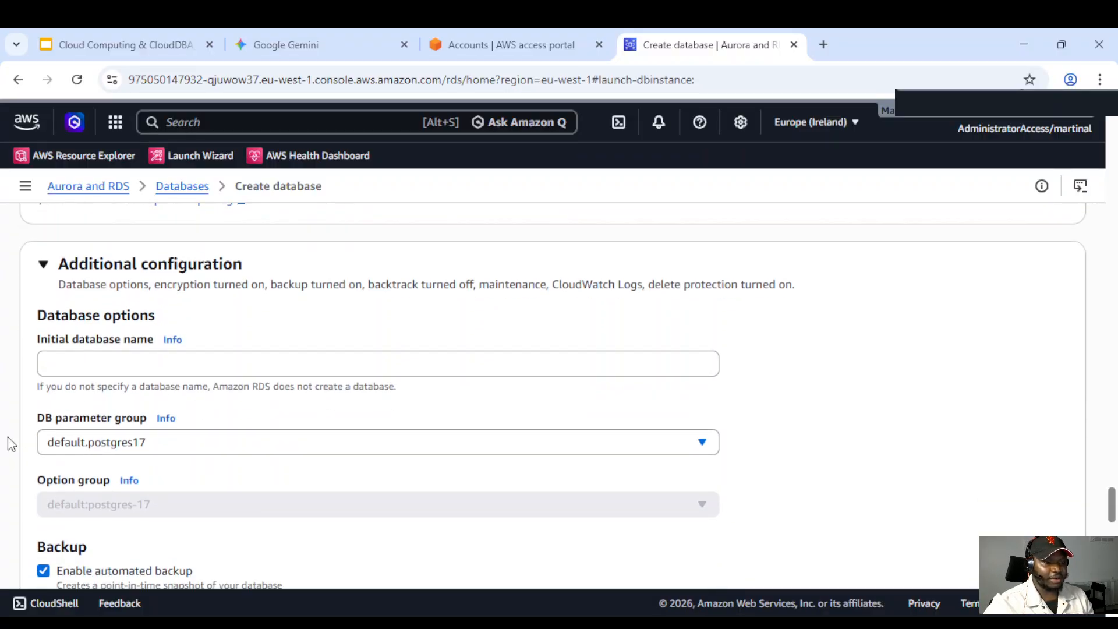
click(58, 359)
text(MartinDB)
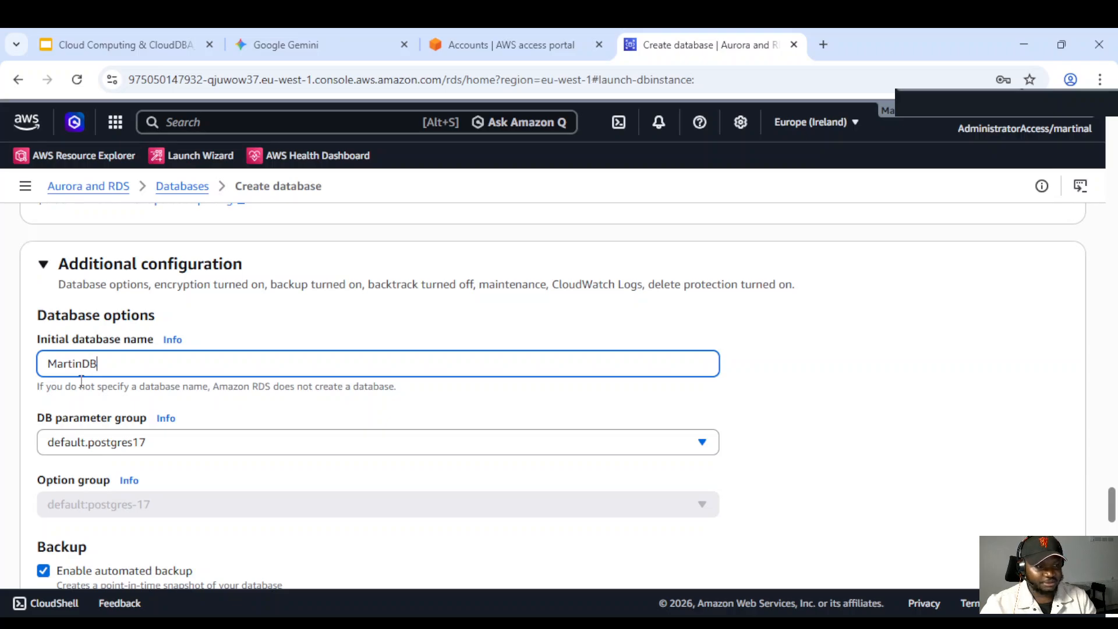
Disable automated backups for the database
scroll(302, 464, down, 4)
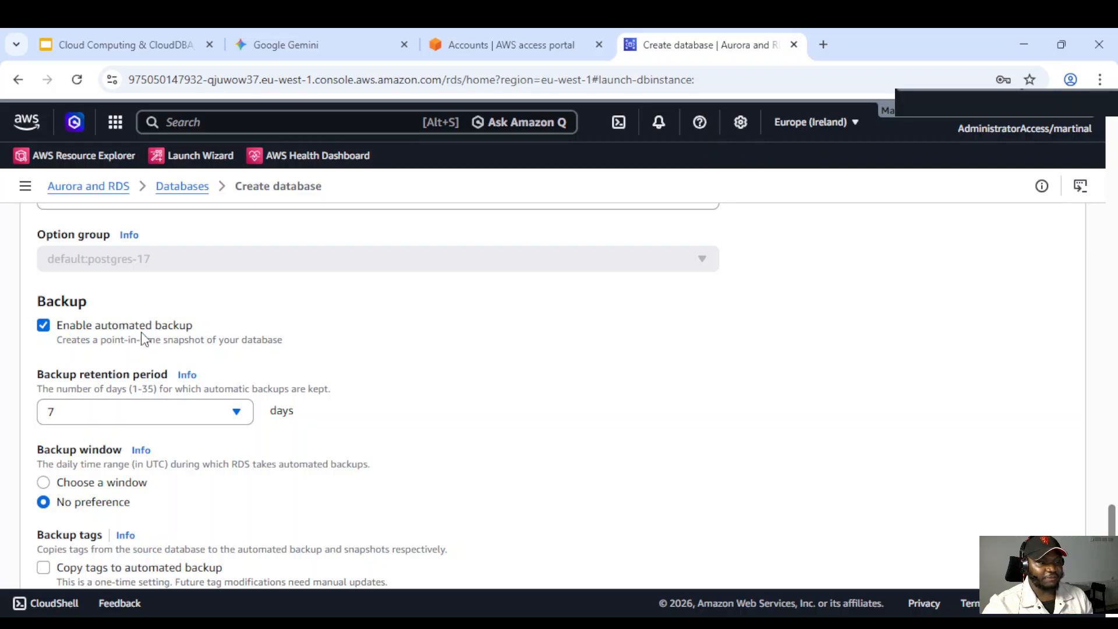
scroll(142, 338, down, 2)
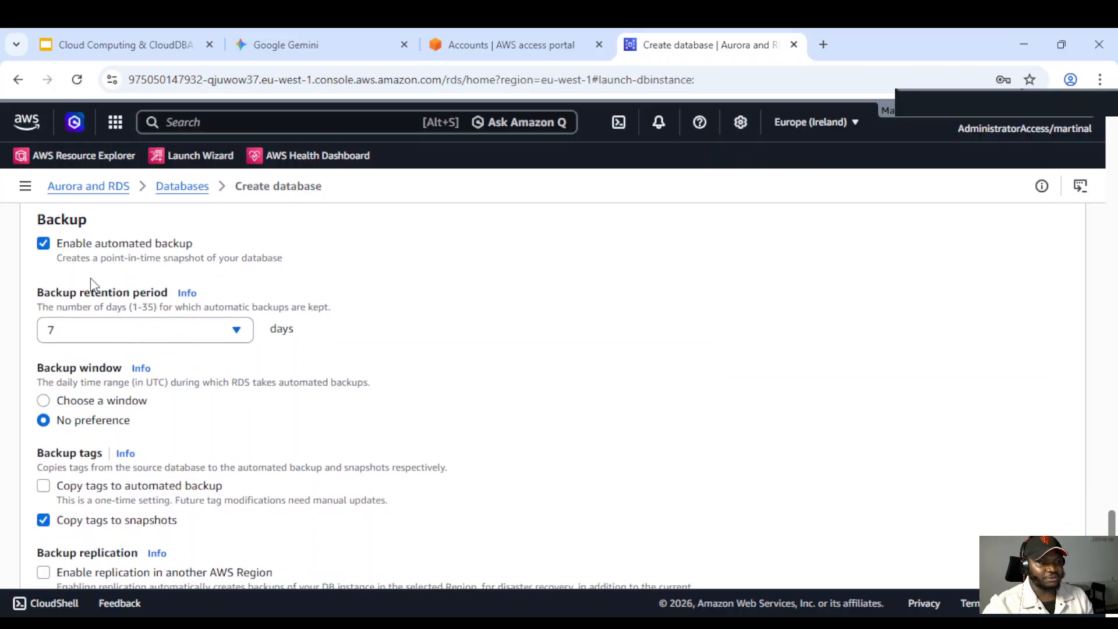
click(45, 244)
scroll(125, 307, down, 1)
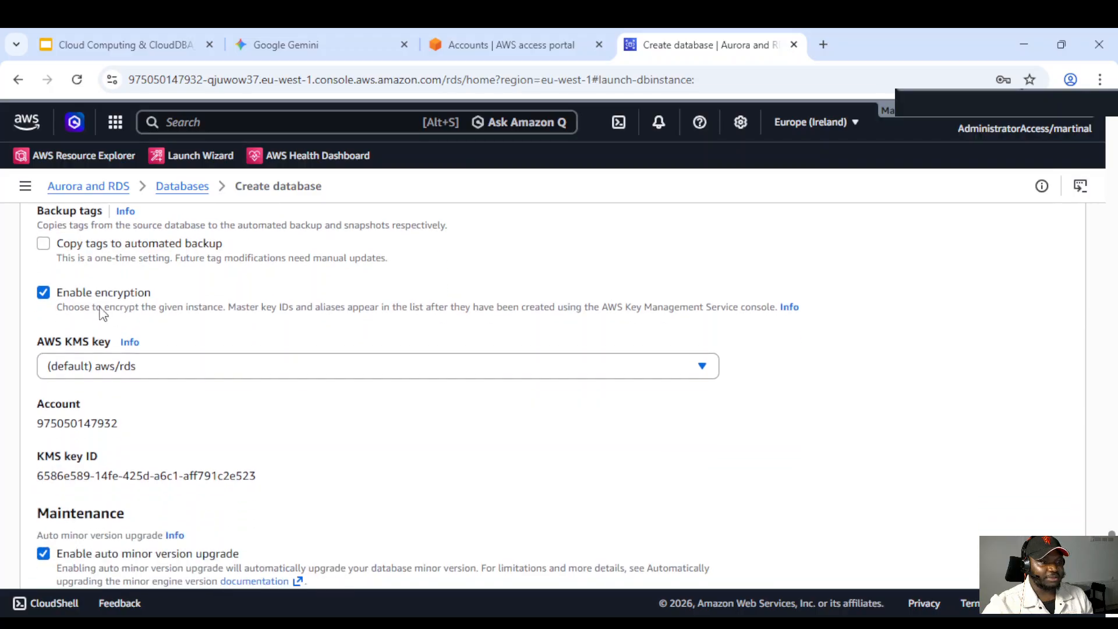
Turn off automatic minor version upgrades in the maintenance settings
scroll(174, 366, down, 3)
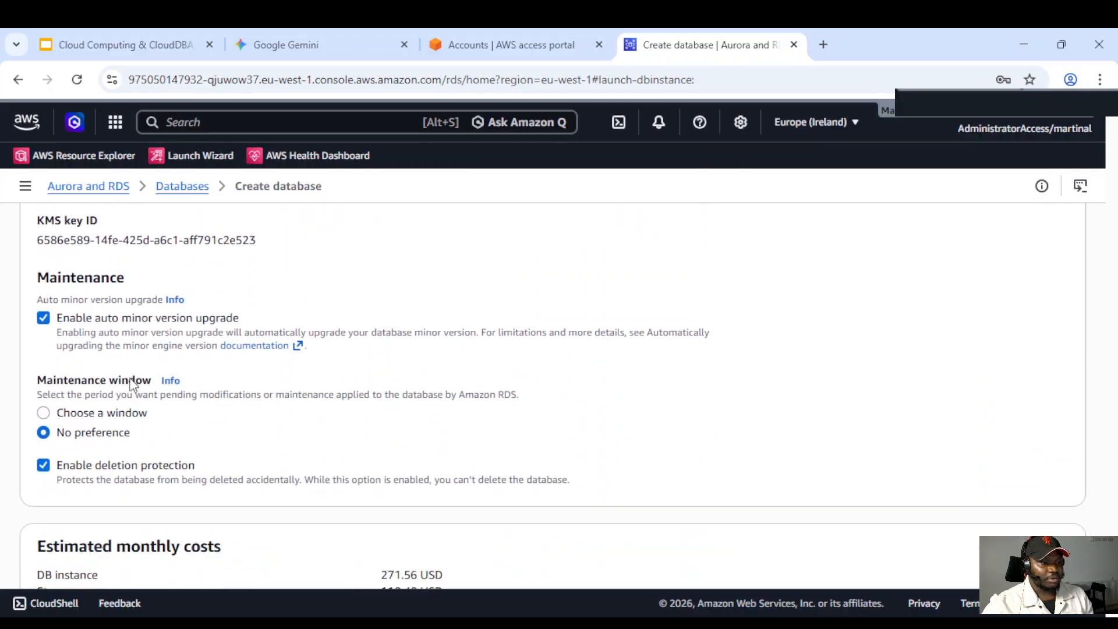
click(44, 308)
scroll(99, 347, down, 2)
scroll(89, 334, up, 1)
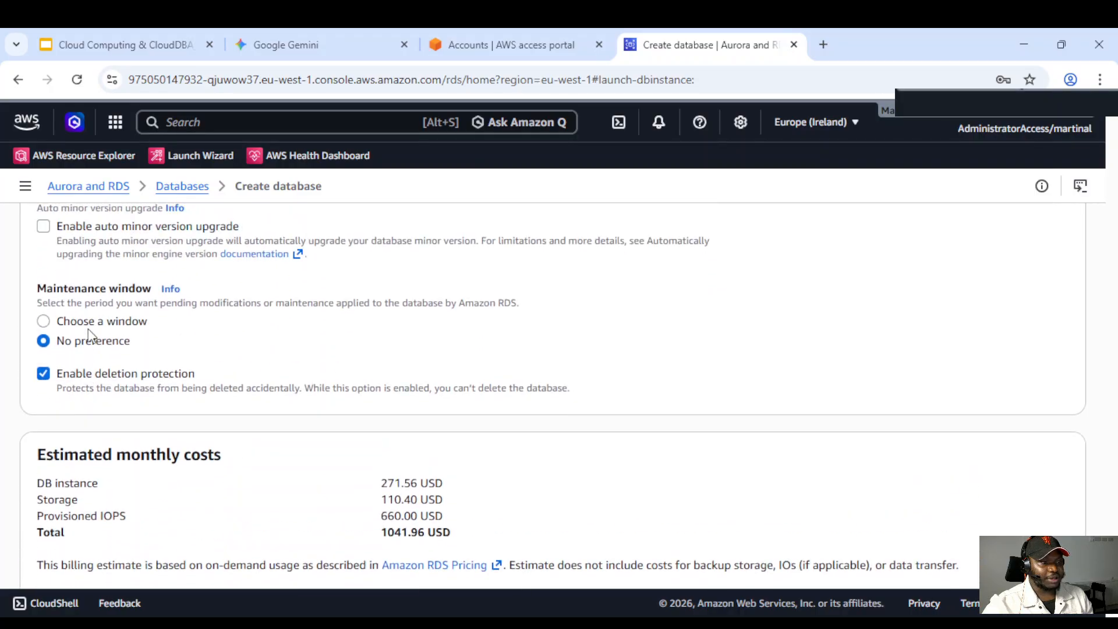
Disable deletion protection and create the database
click(43, 374)
scroll(177, 407, down, 2)
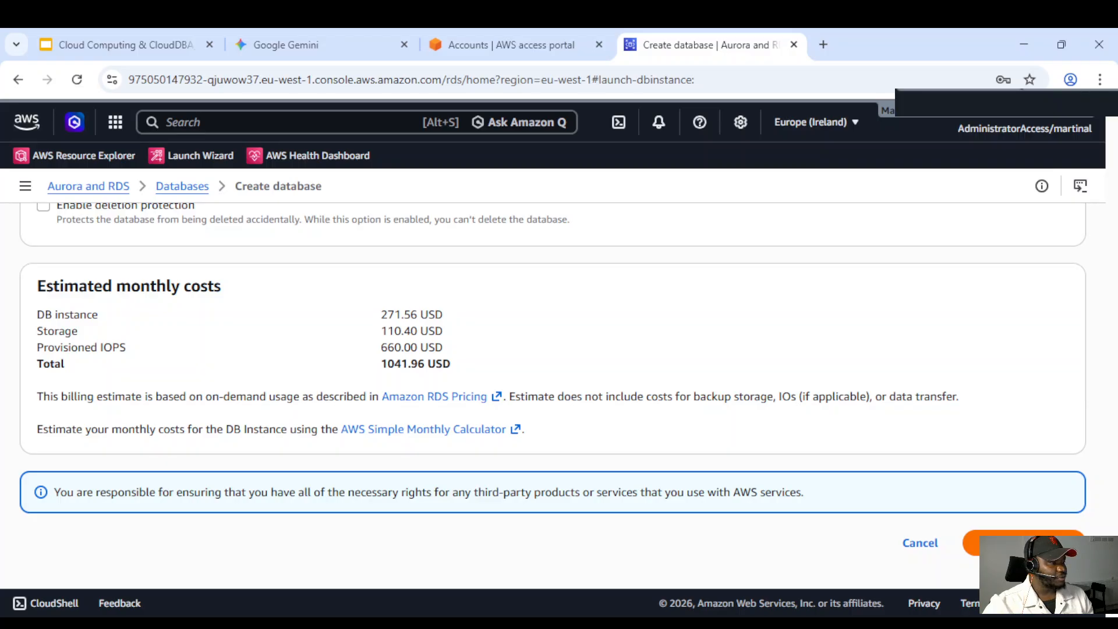
click(1025, 543)
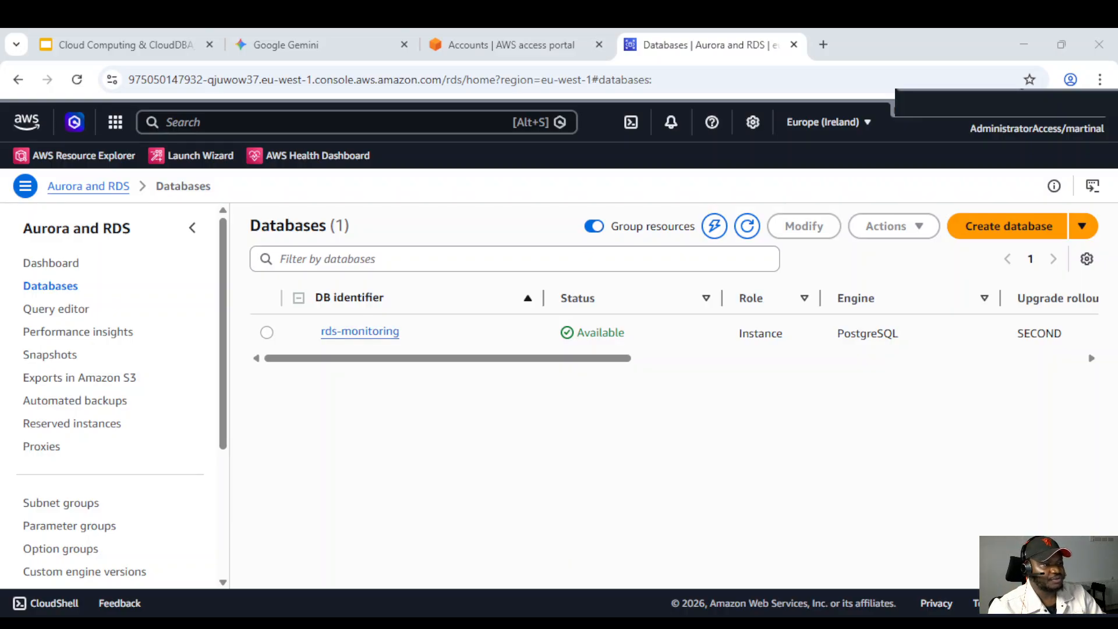
Open the rds-monitoring database's details and switch to its Monitoring view
drag(521, 358, 479, 373)
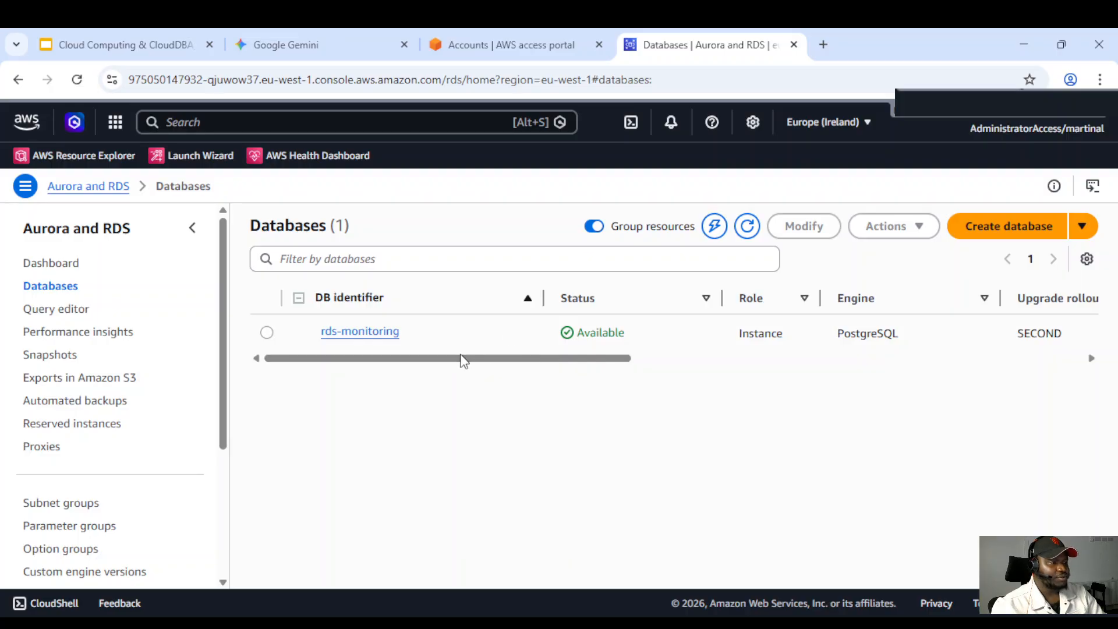
click(354, 333)
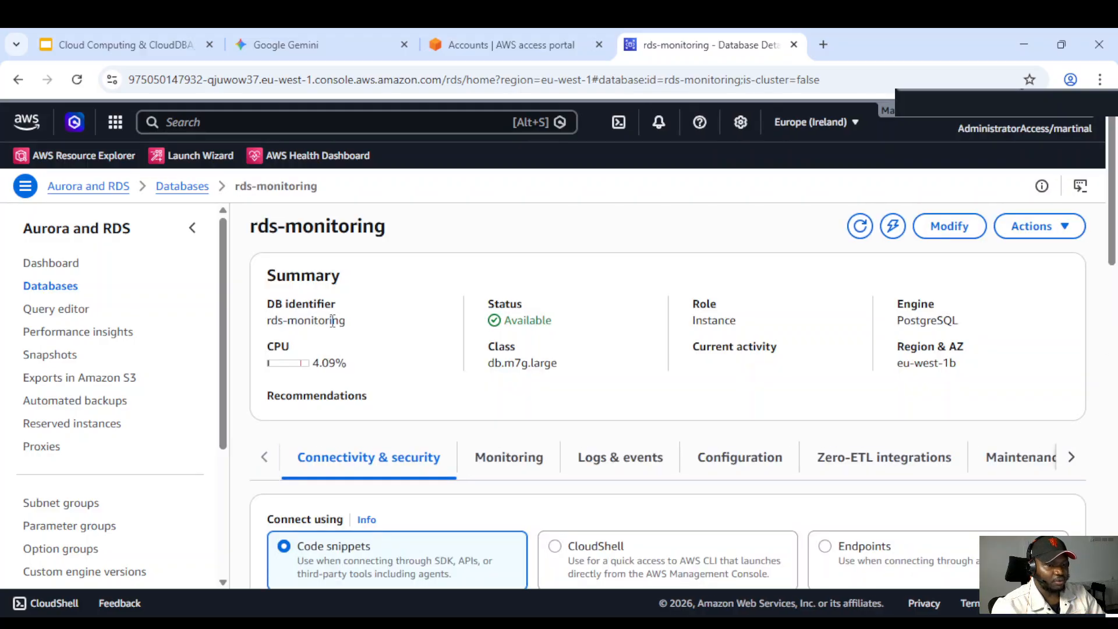
scroll(402, 332, down, 2)
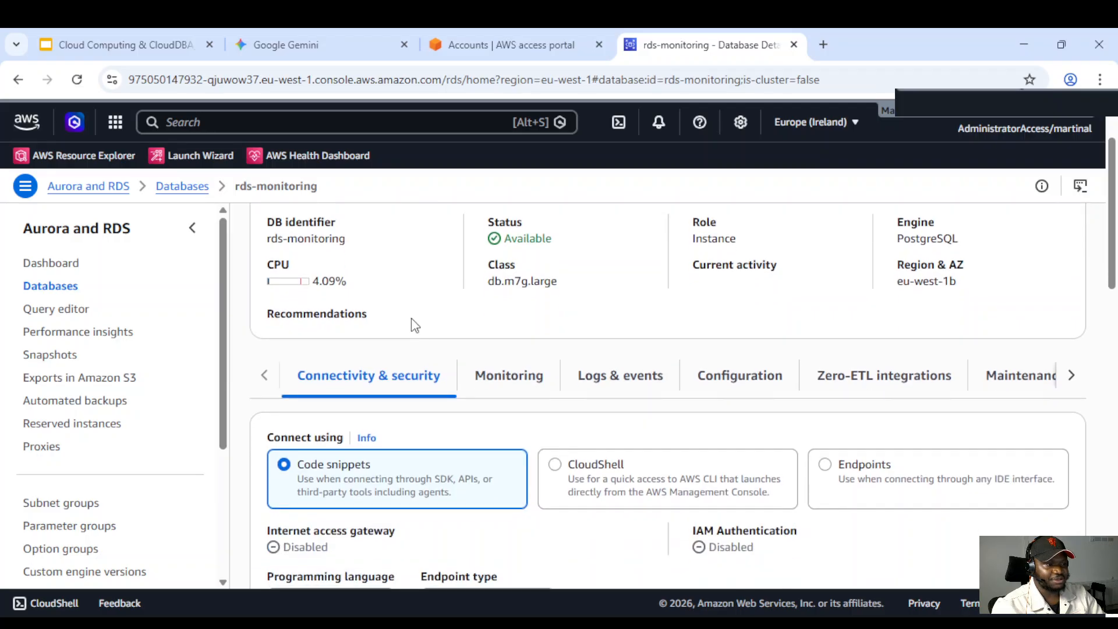
scroll(404, 319, up, 1)
scroll(402, 310, up, 1)
scroll(400, 317, down, 2)
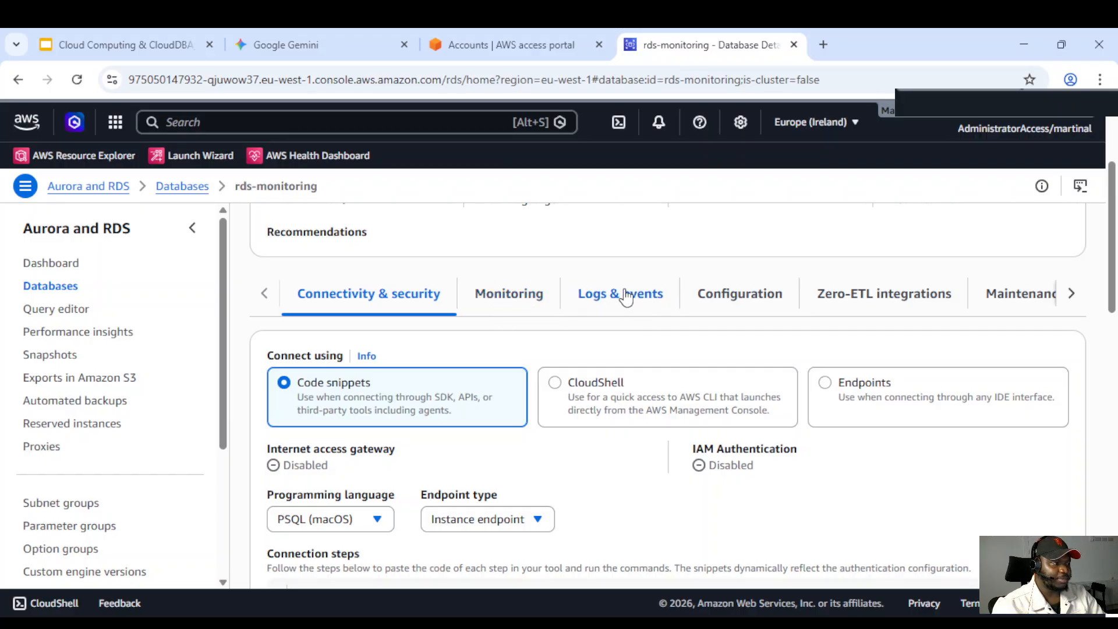
click(511, 295)
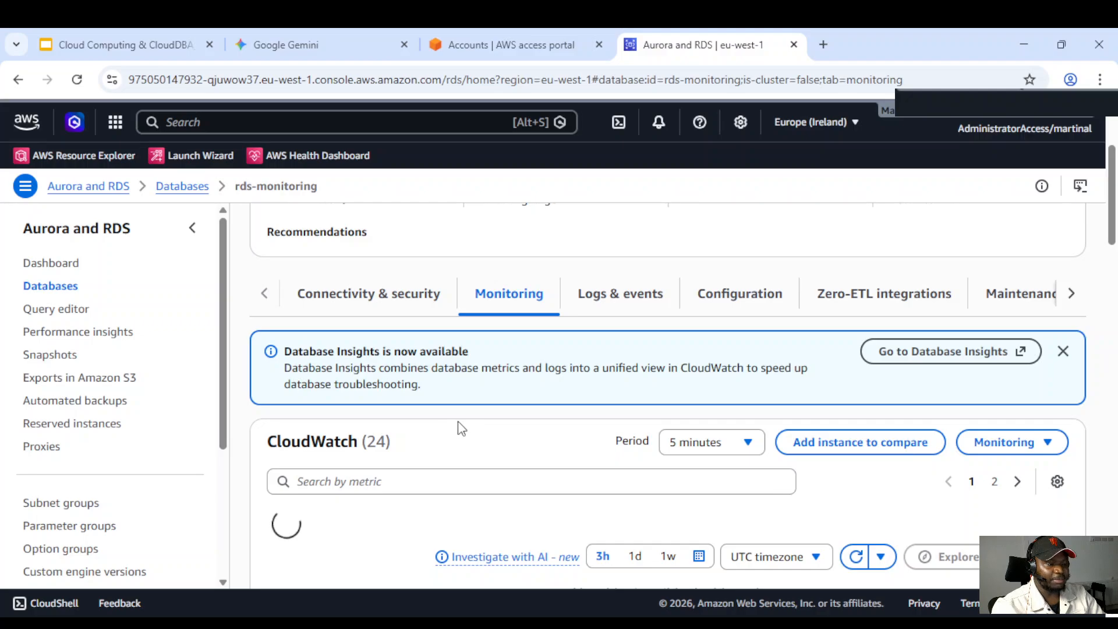
Examine the CloudWatch metric graphs for the rds-monitoring instance
scroll(463, 427, down, 1)
scroll(378, 396, down, 1)
scroll(381, 395, down, 1)
scroll(361, 391, up, 1)
scroll(359, 388, up, 1)
scroll(386, 399, down, 1)
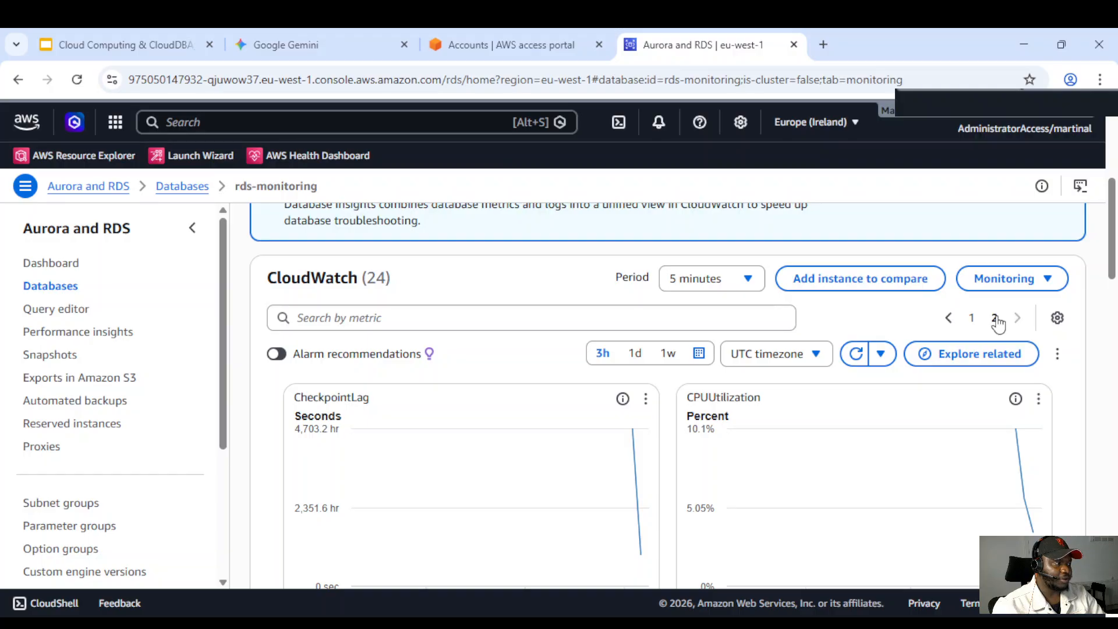
click(971, 318)
scroll(530, 393, down, 1)
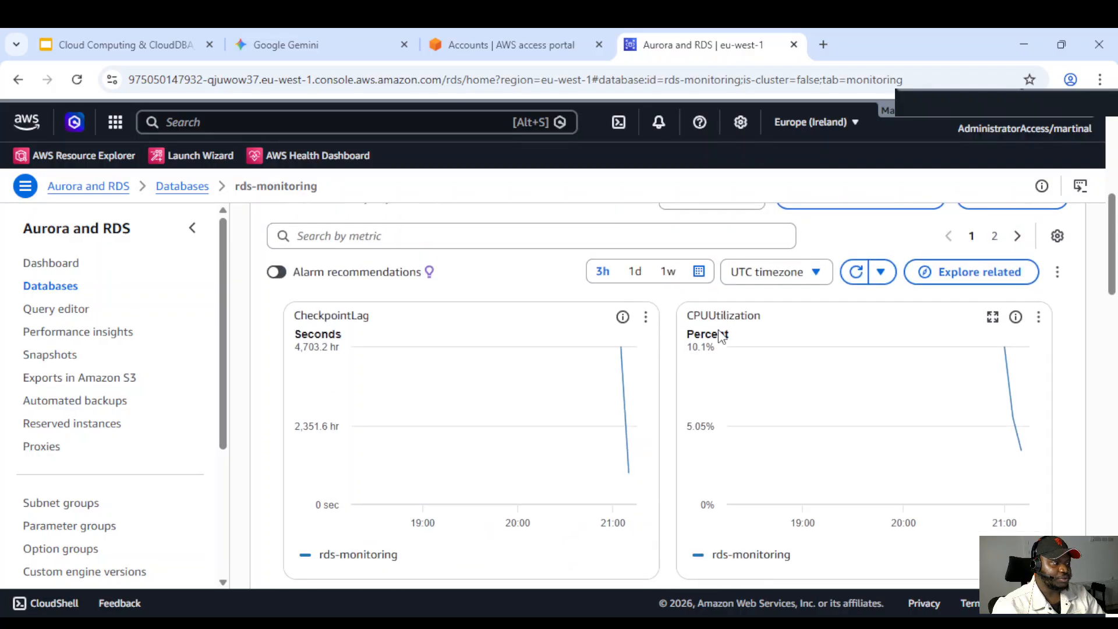
scroll(683, 453, down, 10)
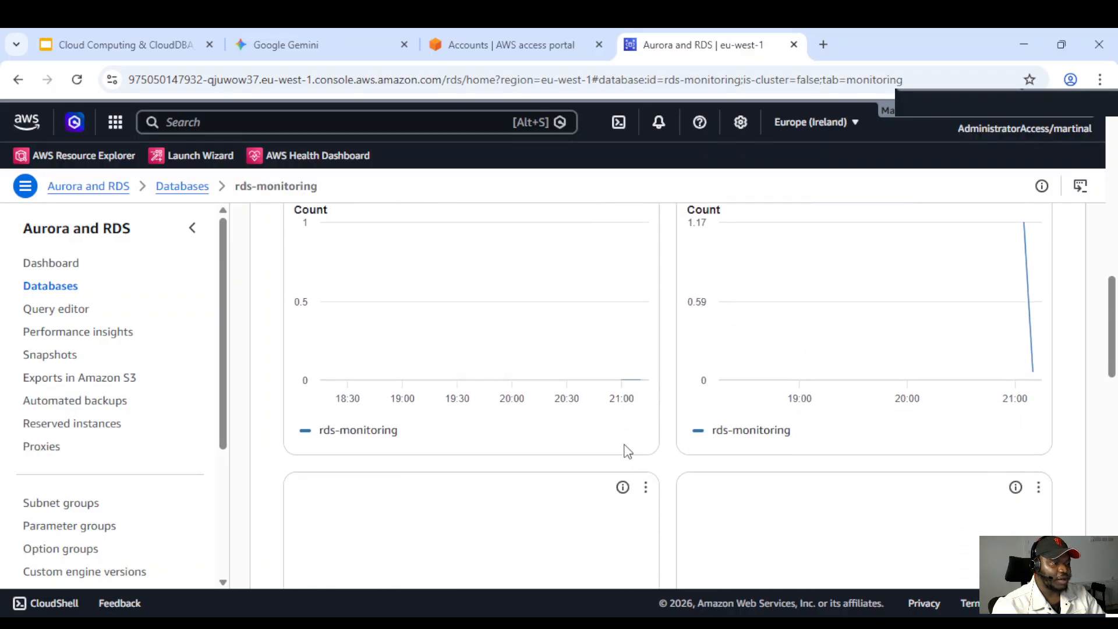
scroll(610, 443, up, 8)
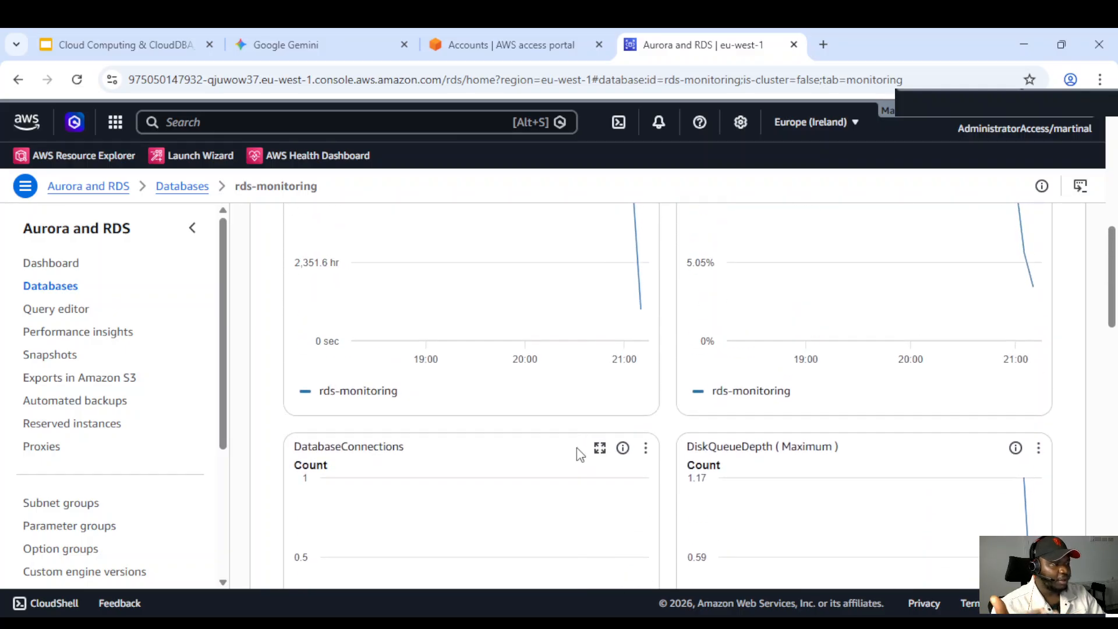
scroll(577, 447, up, 5)
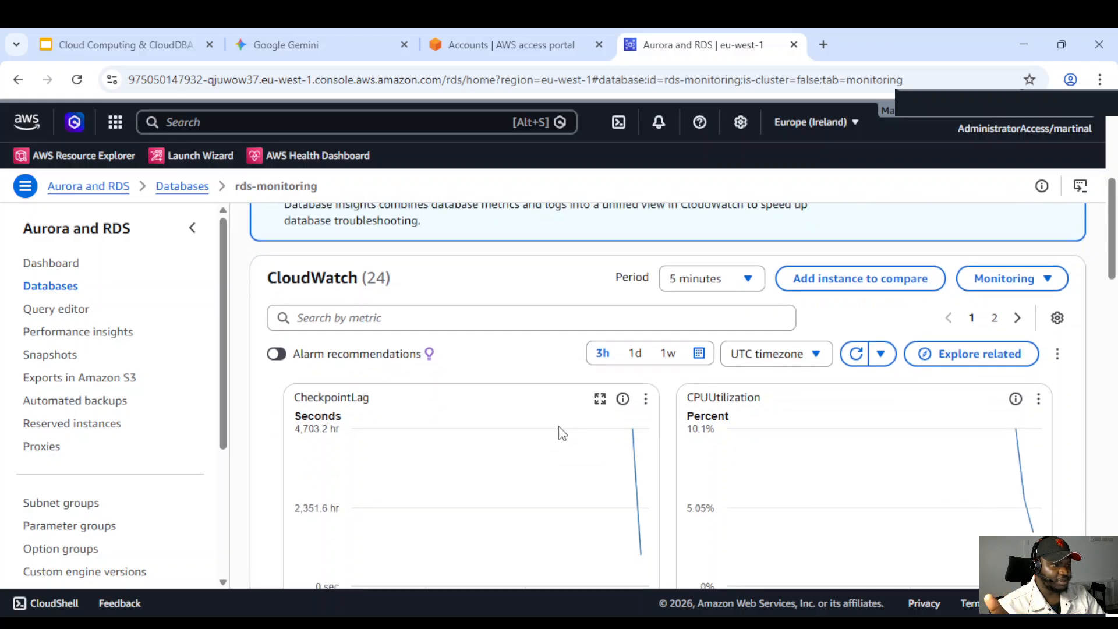
scroll(534, 428, down, 2)
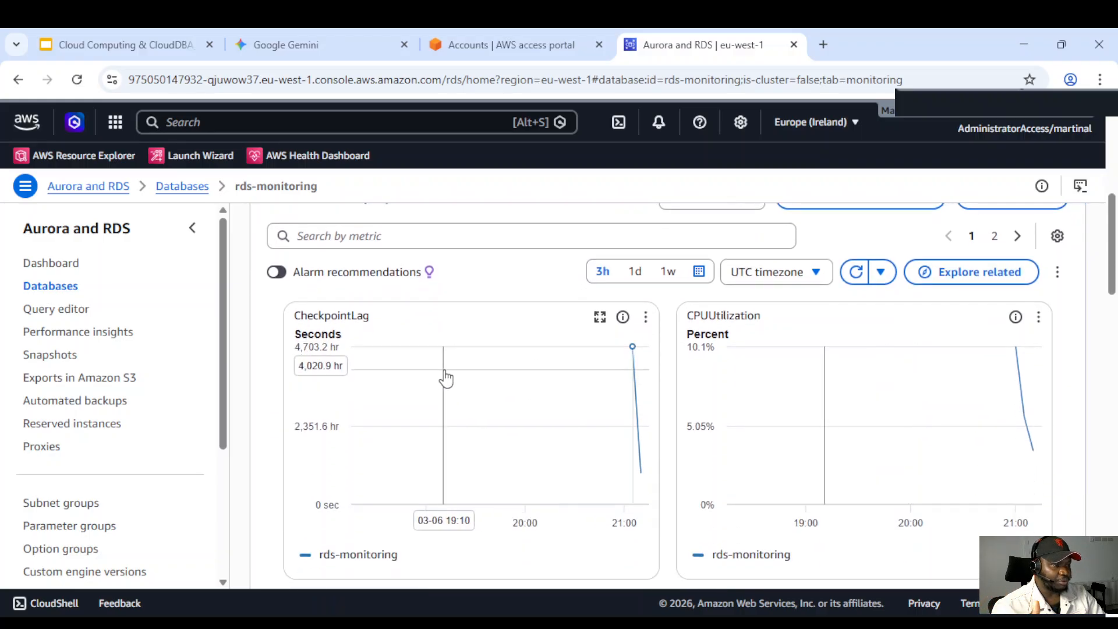
scroll(512, 392, down, 5)
scroll(553, 419, up, 9)
scroll(529, 411, down, 3)
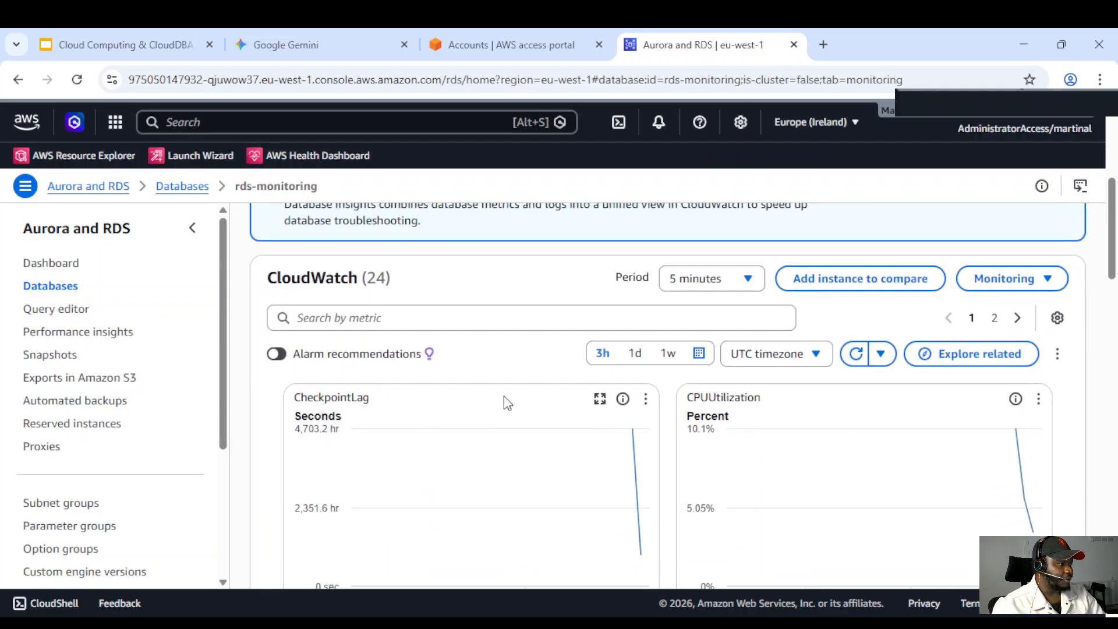
scroll(508, 399, up, 2)
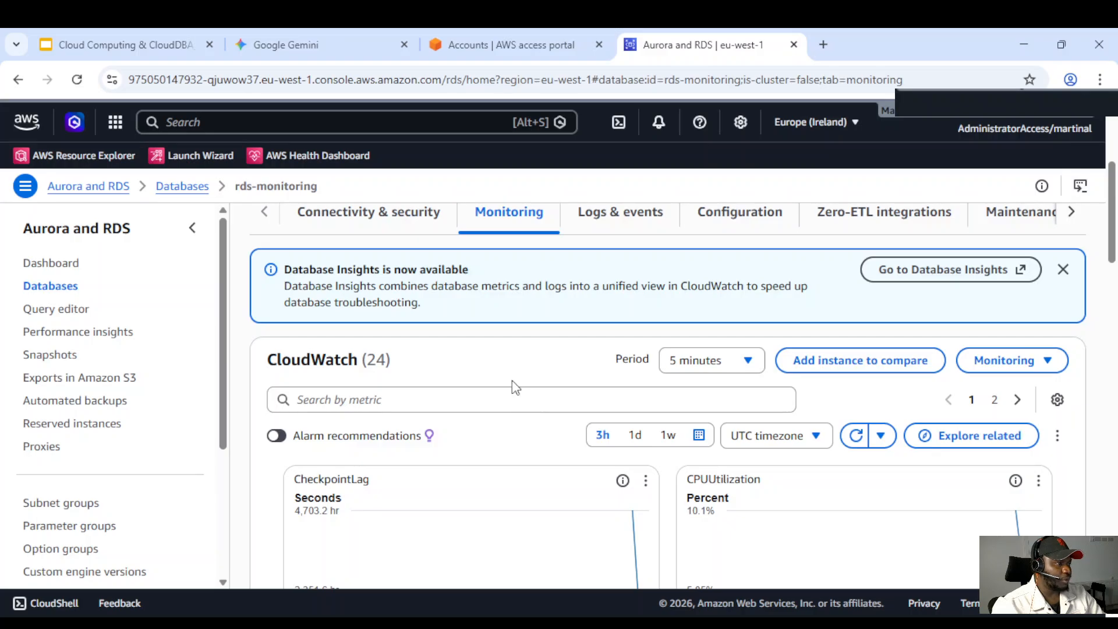
scroll(495, 408, down, 5)
scroll(492, 439, up, 3)
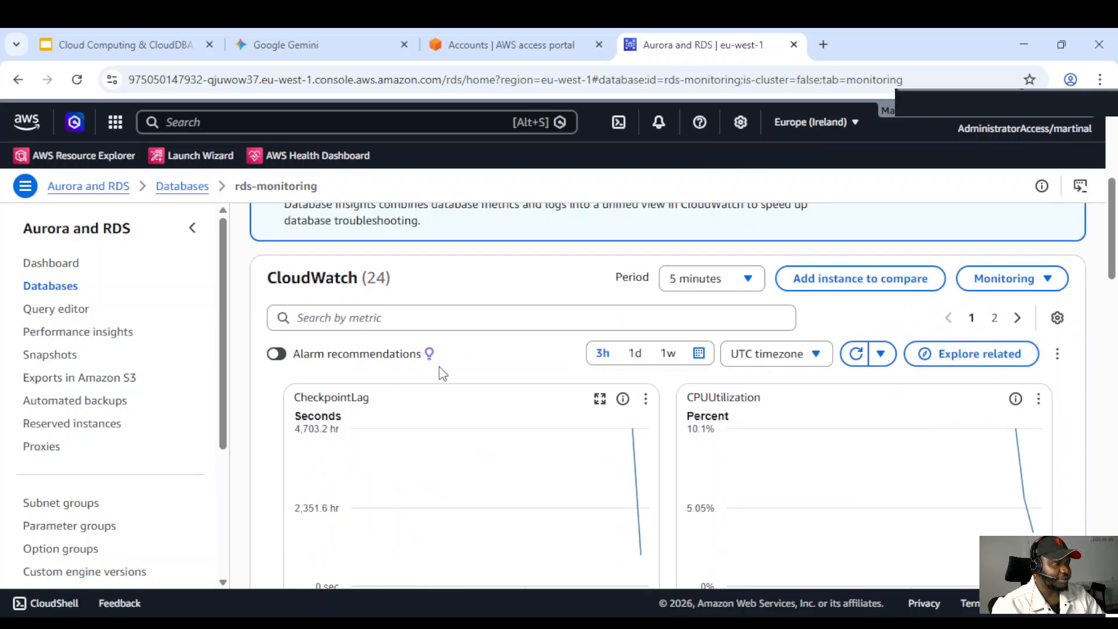
click(278, 355)
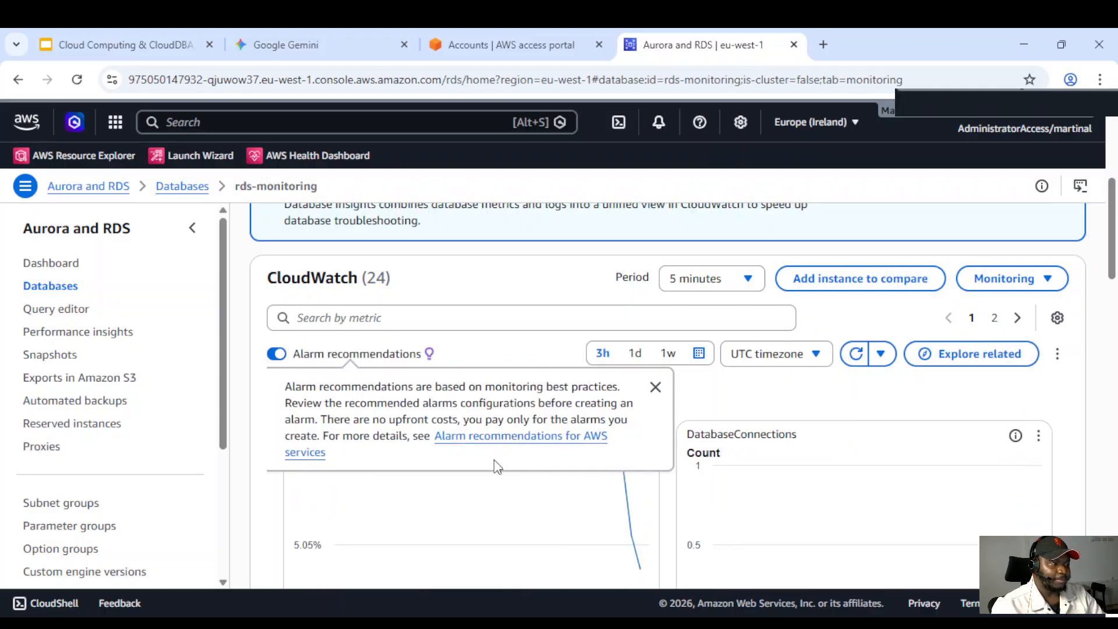
scroll(559, 487, down, 7)
scroll(551, 435, up, 5)
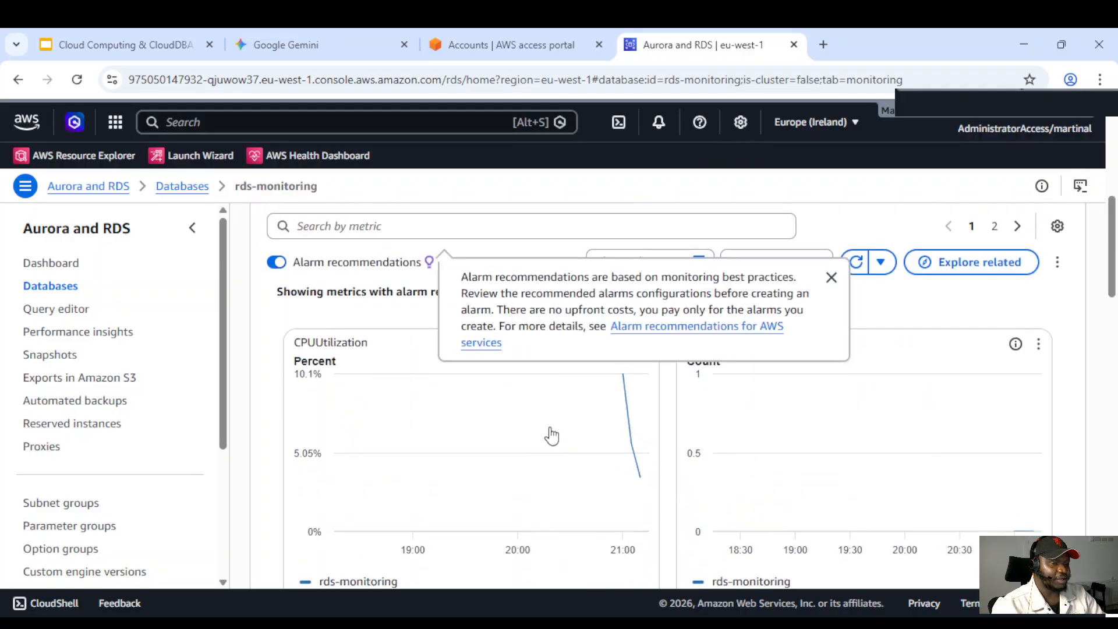
scroll(415, 365, up, 2)
click(277, 354)
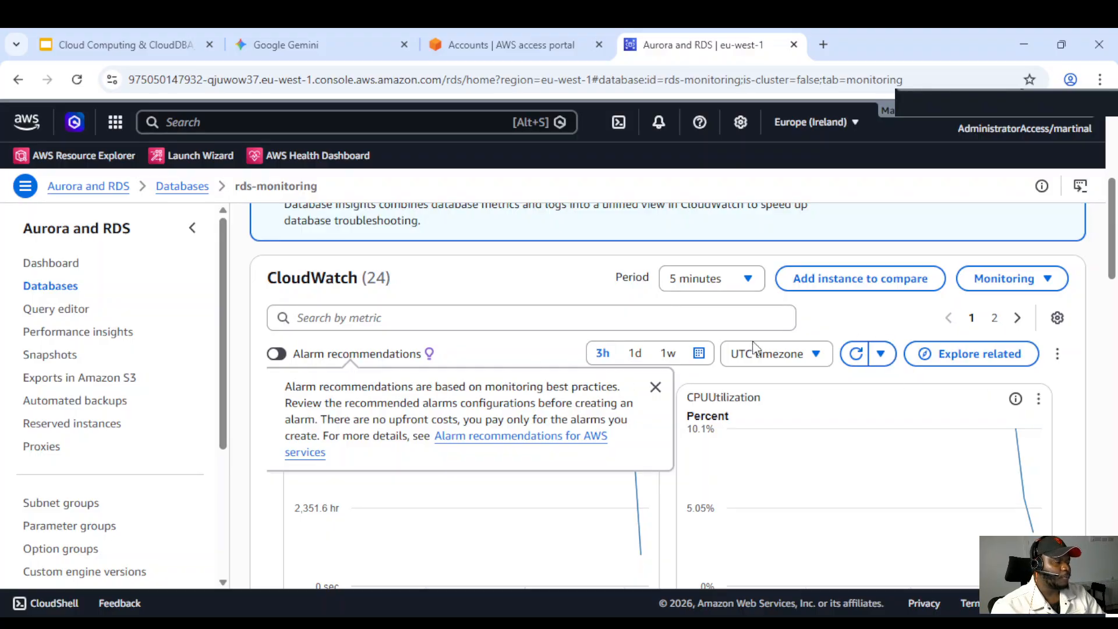
Switch the monitoring display to Enhanced Monitoring
scroll(609, 472, down, 3)
scroll(606, 469, up, 3)
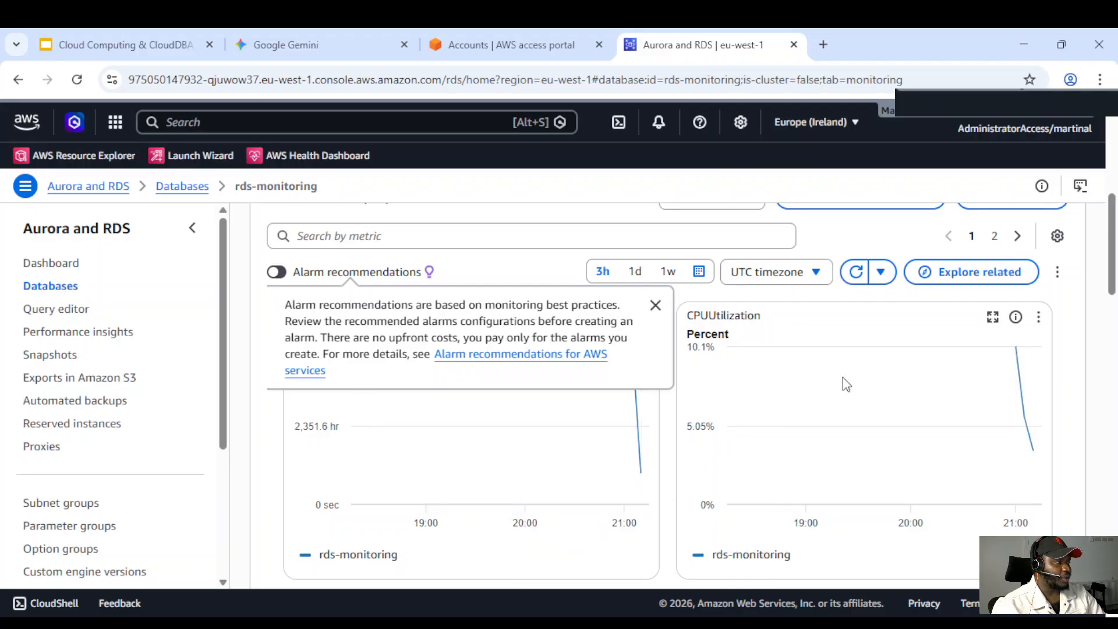
scroll(833, 406, up, 2)
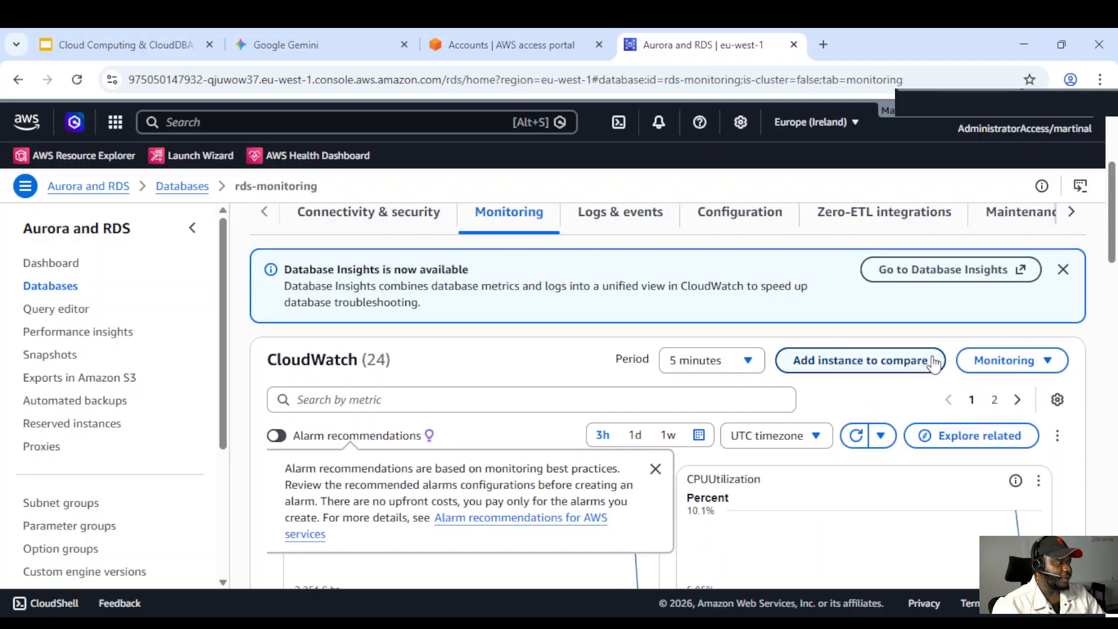
click(1037, 366)
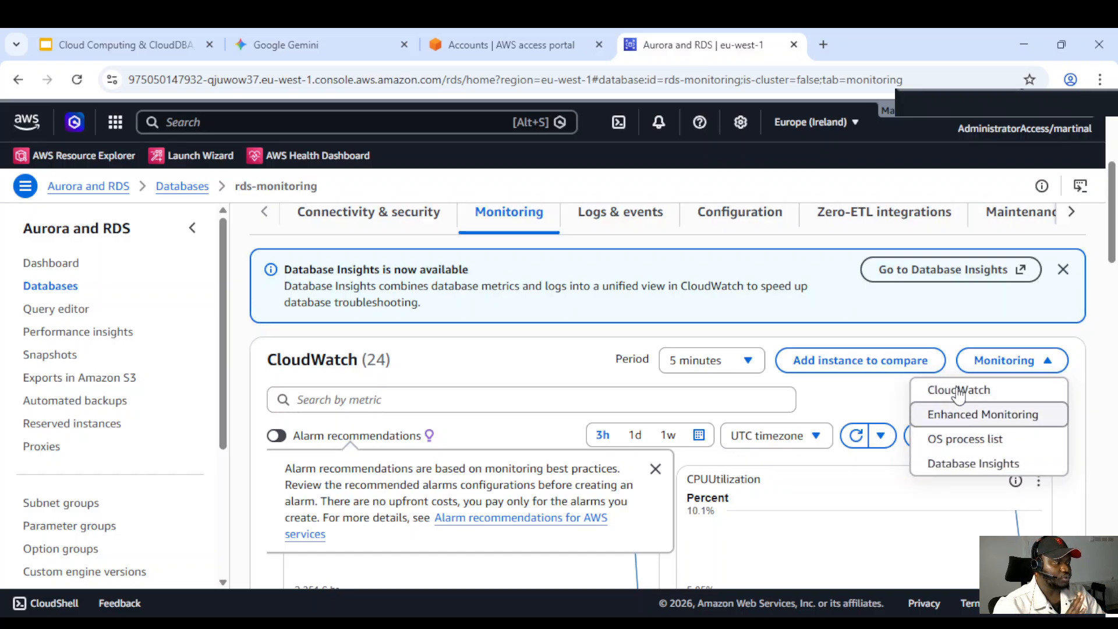
click(969, 417)
Examine the Enhanced Monitoring OS metric graphs such as memory, CPU and load averages
scroll(669, 487, down, 3)
scroll(664, 460, down, 1)
scroll(507, 452, up, 1)
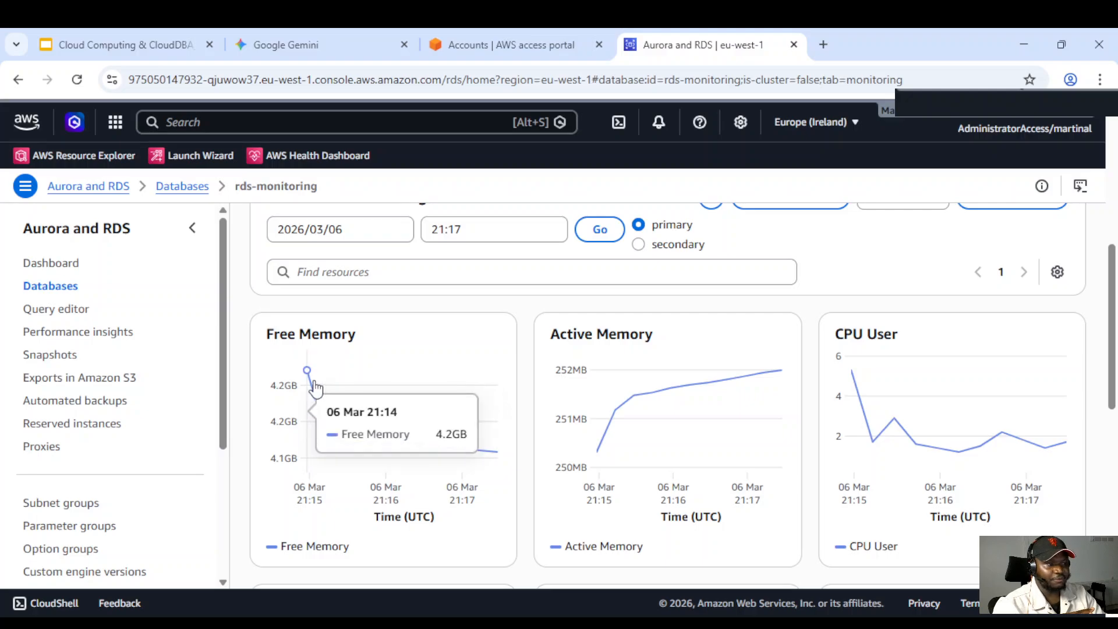
scroll(477, 372, down, 1)
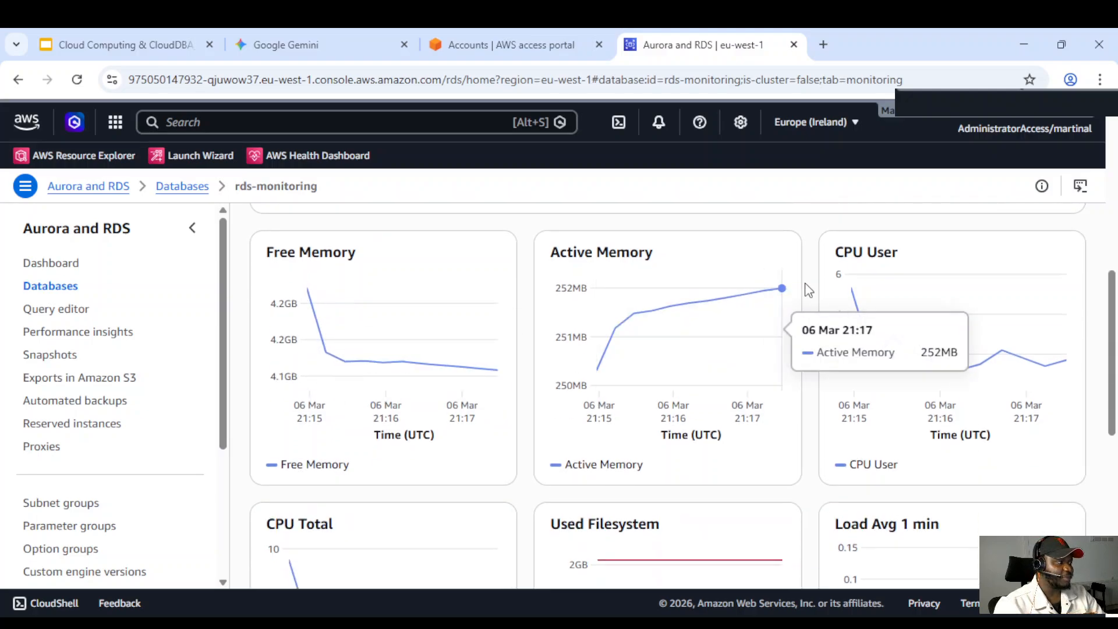
scroll(888, 408, down, 1)
scroll(809, 447, down, 1)
scroll(641, 446, down, 1)
scroll(640, 446, down, 3)
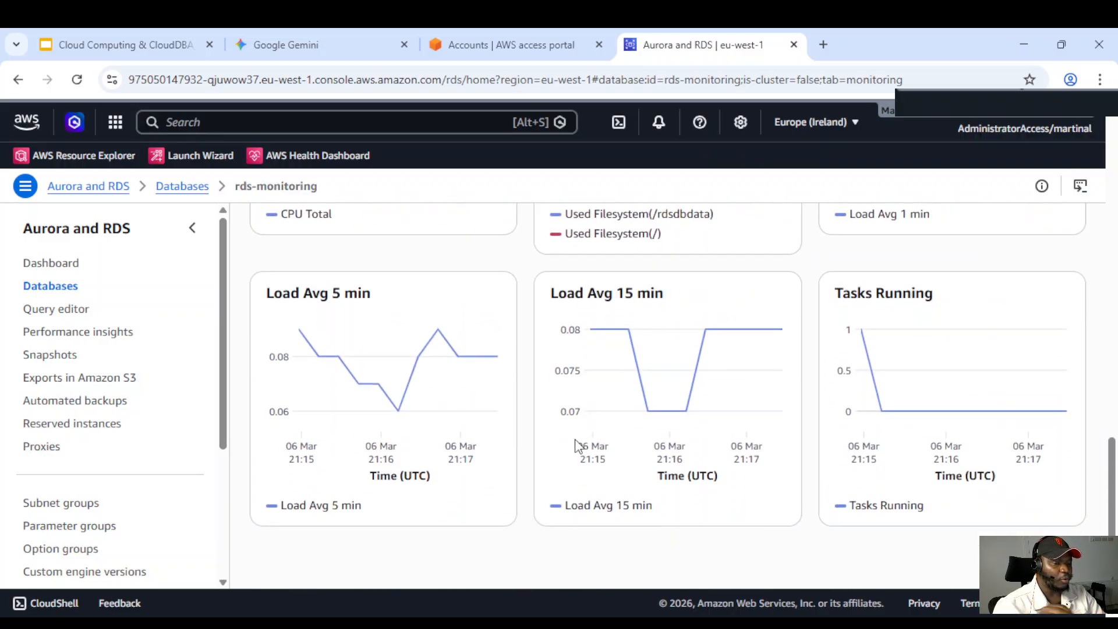
Switch the monitoring display to the OS process list
scroll(553, 431, up, 10)
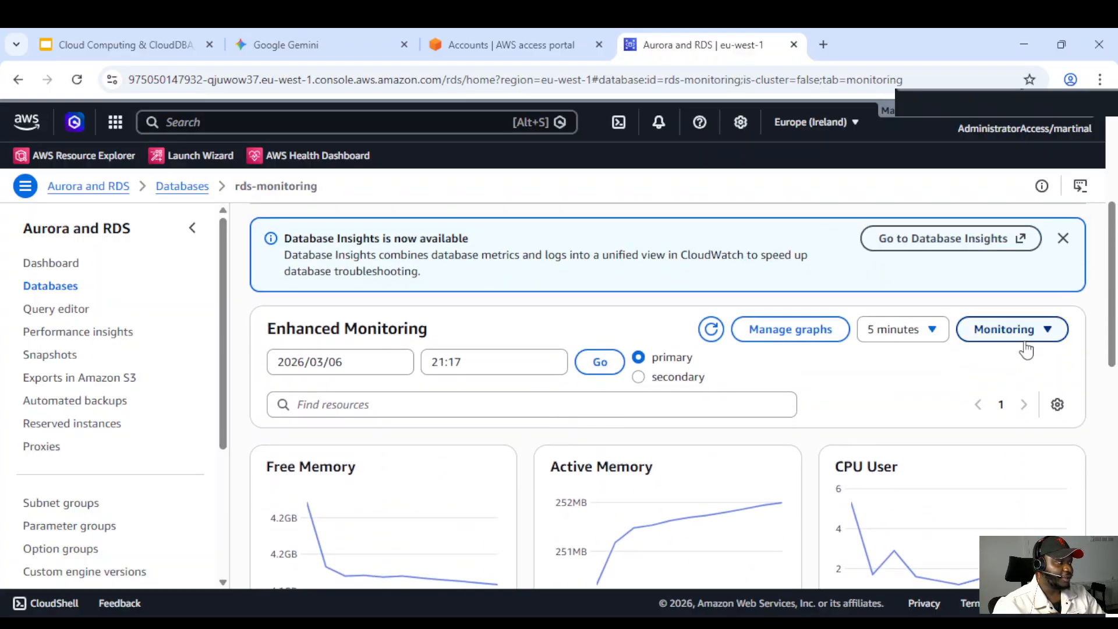
click(1010, 330)
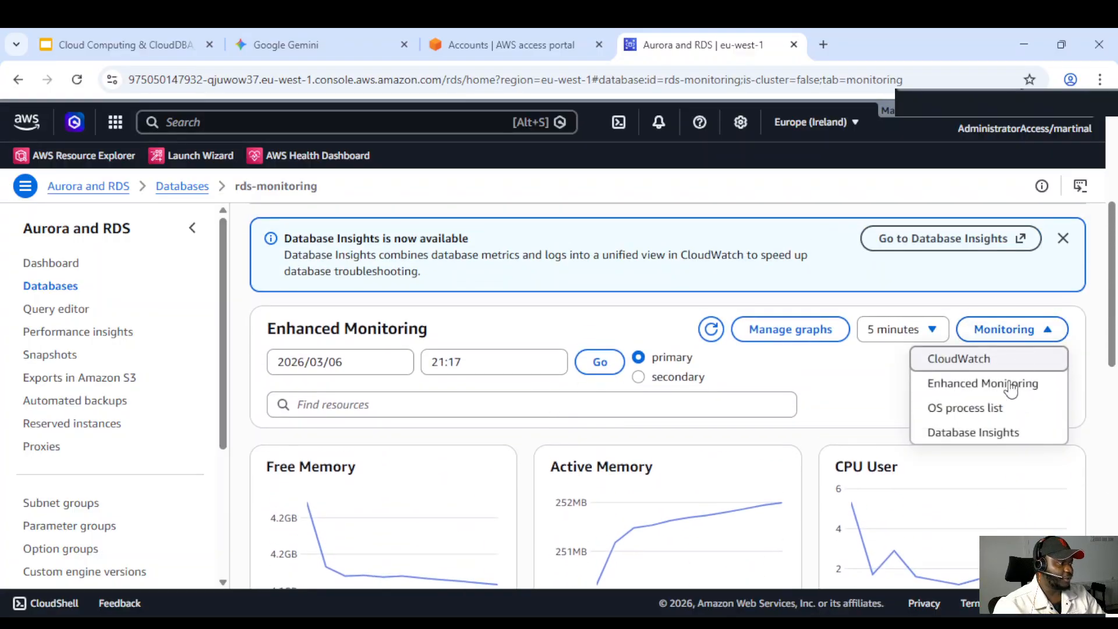
click(964, 408)
Examine the operating system process list and its memory and CPU columns
scroll(699, 434, down, 1)
scroll(652, 419, down, 2)
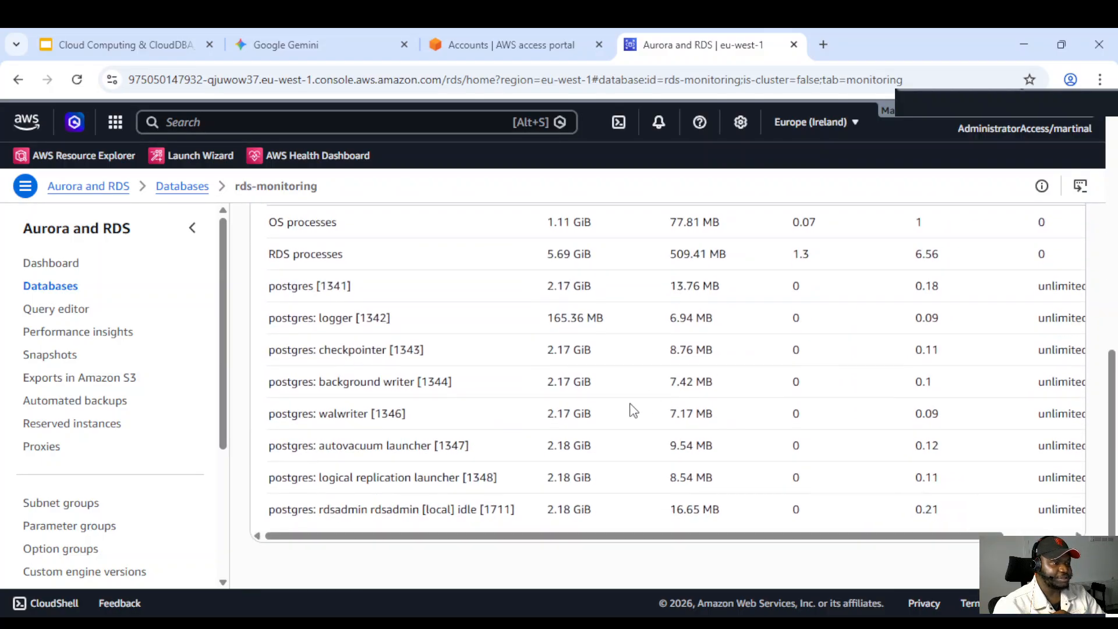
scroll(606, 408, up, 1)
scroll(577, 407, down, 1)
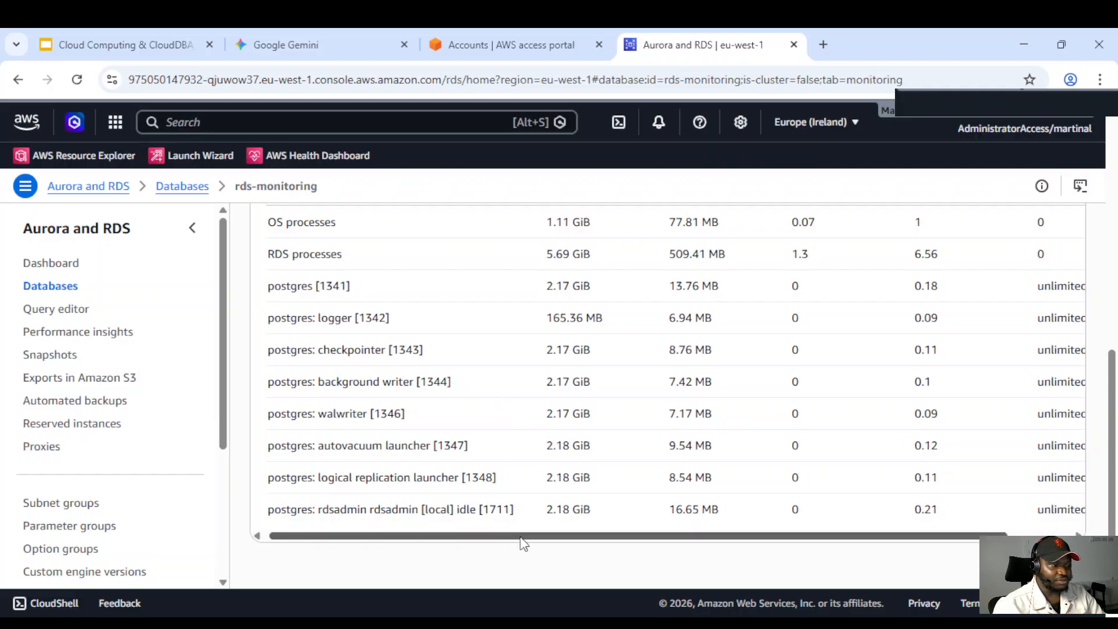
drag(514, 536, 666, 556)
drag(574, 549, 410, 524)
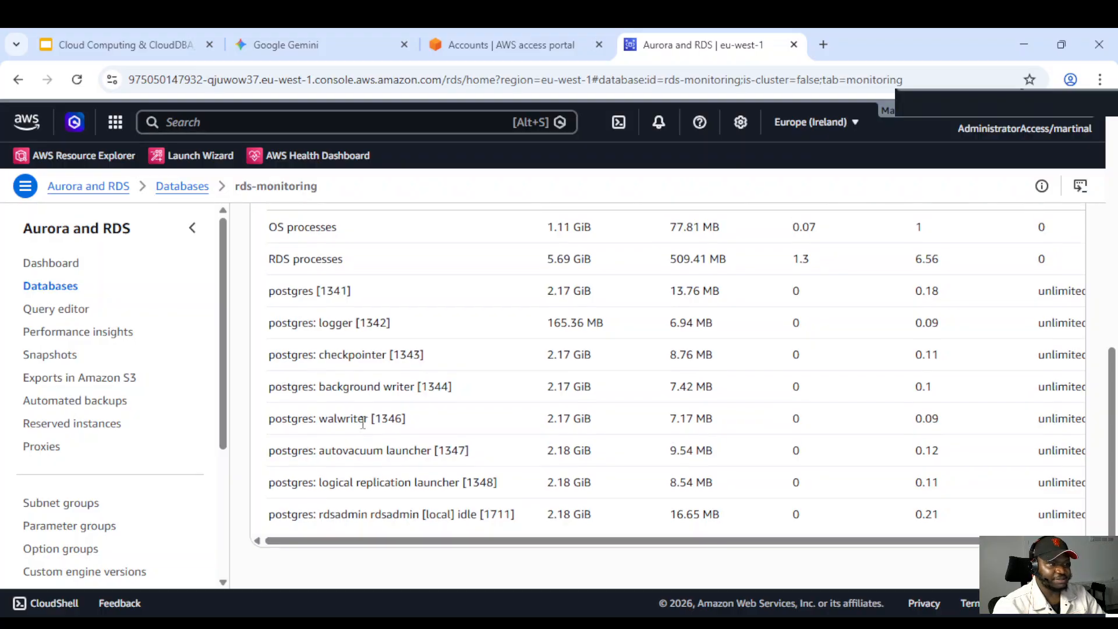
scroll(355, 407, up, 3)
scroll(352, 393, down, 1)
scroll(358, 370, down, 1)
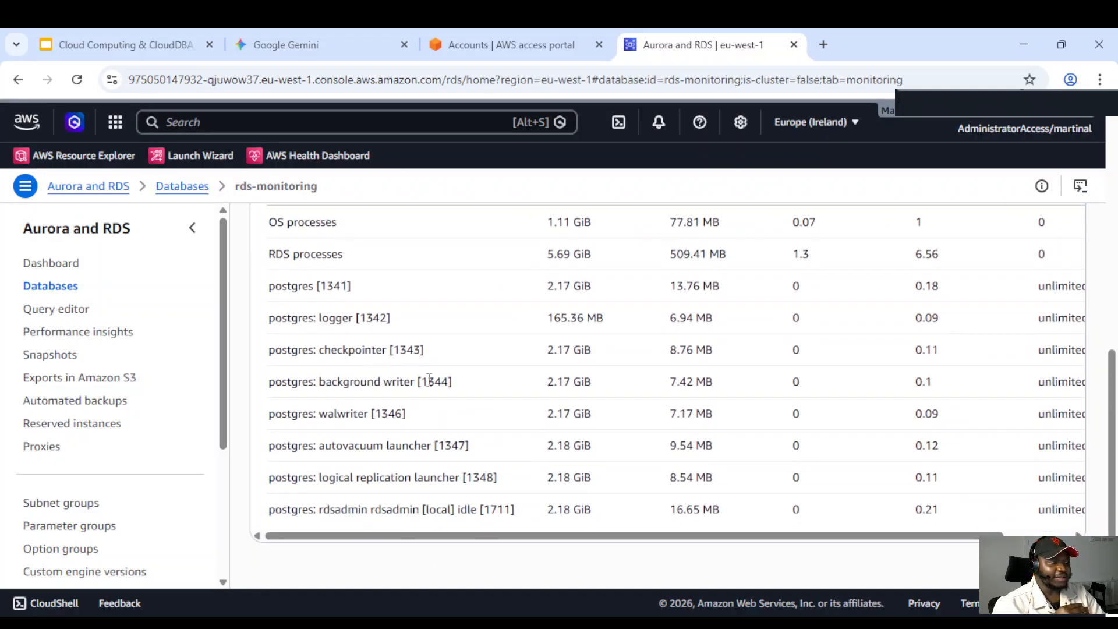
scroll(552, 434, up, 1)
scroll(502, 425, down, 1)
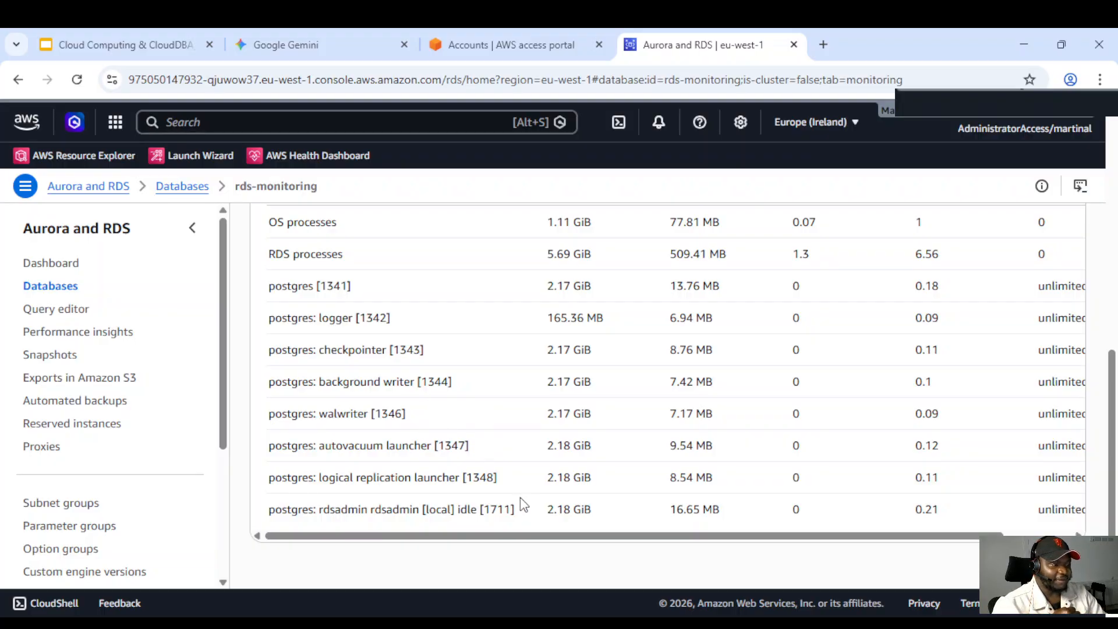
scroll(520, 501, up, 1)
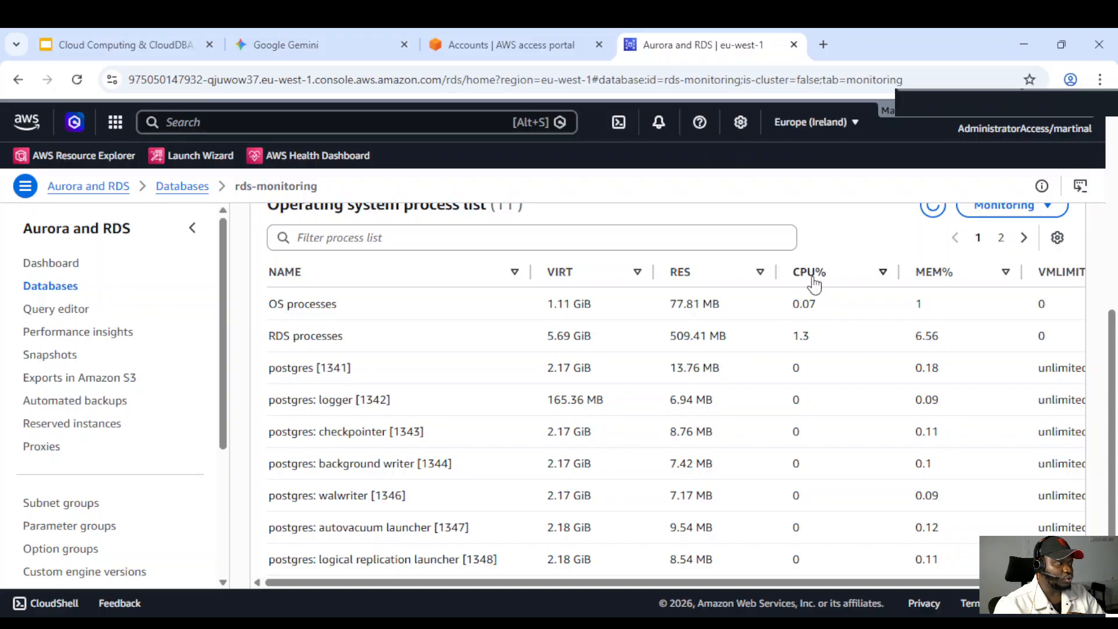
Sort the process list by CPU% and then by MEM%
drag(789, 273, 823, 279)
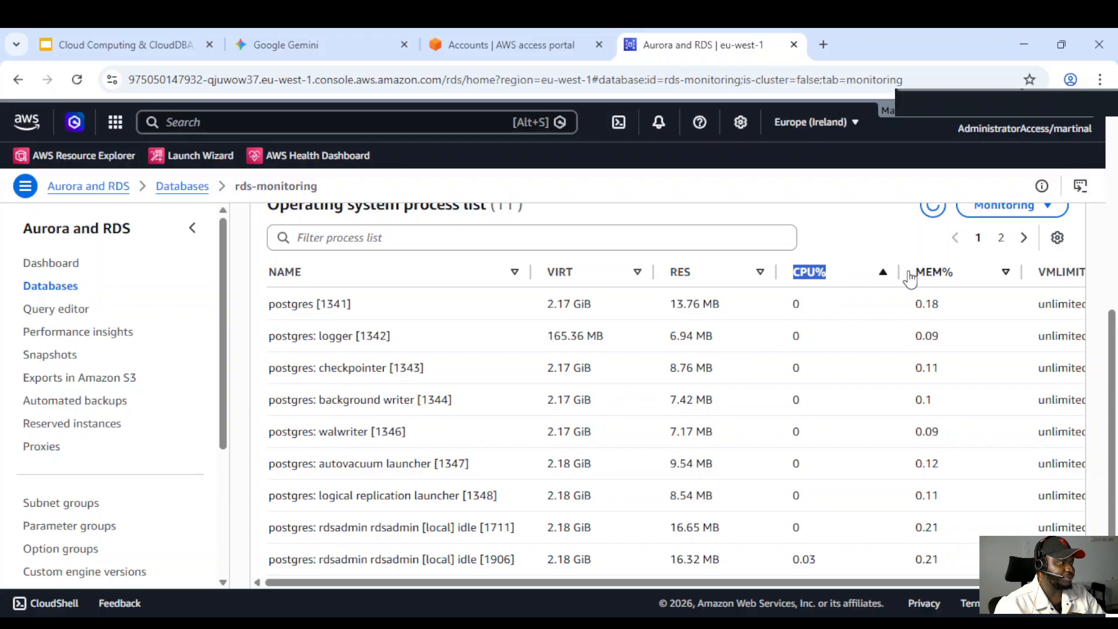
drag(915, 272, 936, 284)
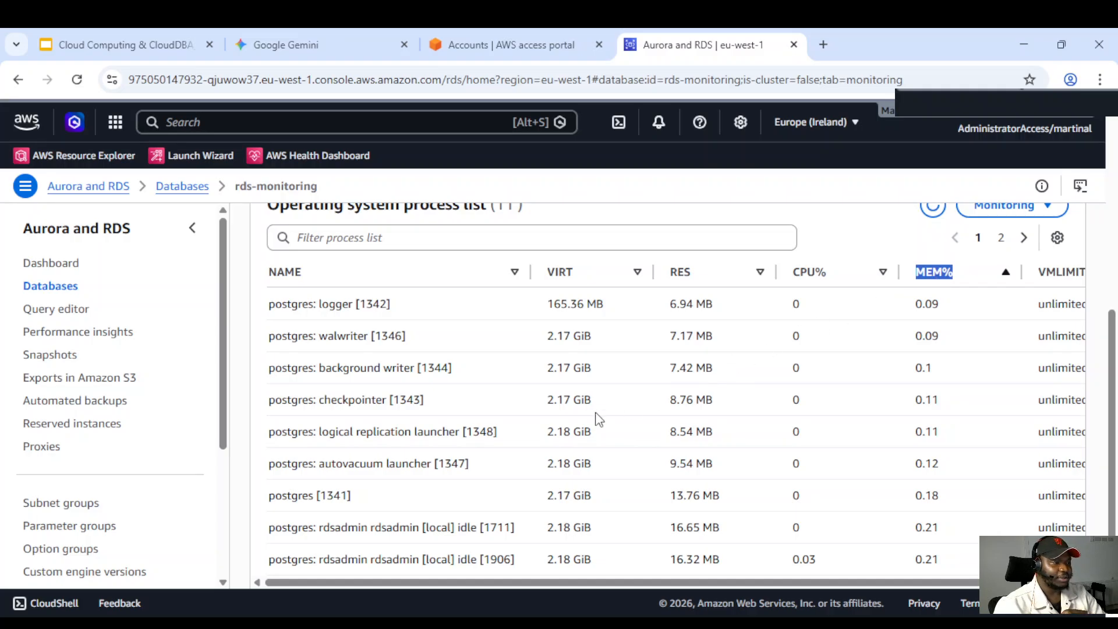
Examine the processes as sorted by memory usage
scroll(536, 432, down, 1)
scroll(362, 379, up, 2)
scroll(401, 413, down, 2)
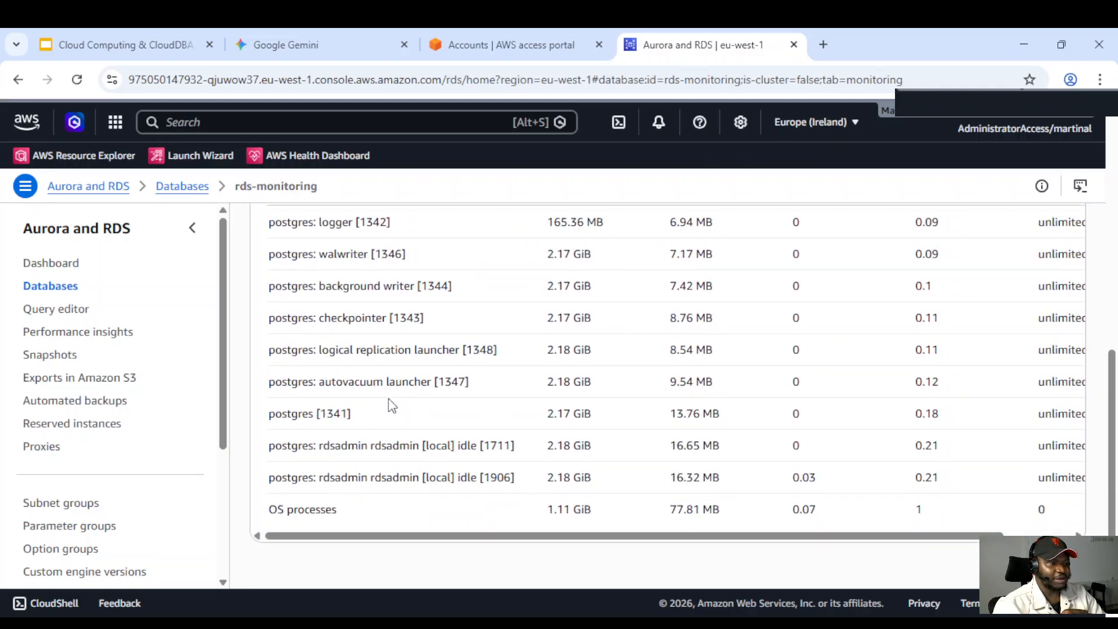
scroll(431, 416, up, 1)
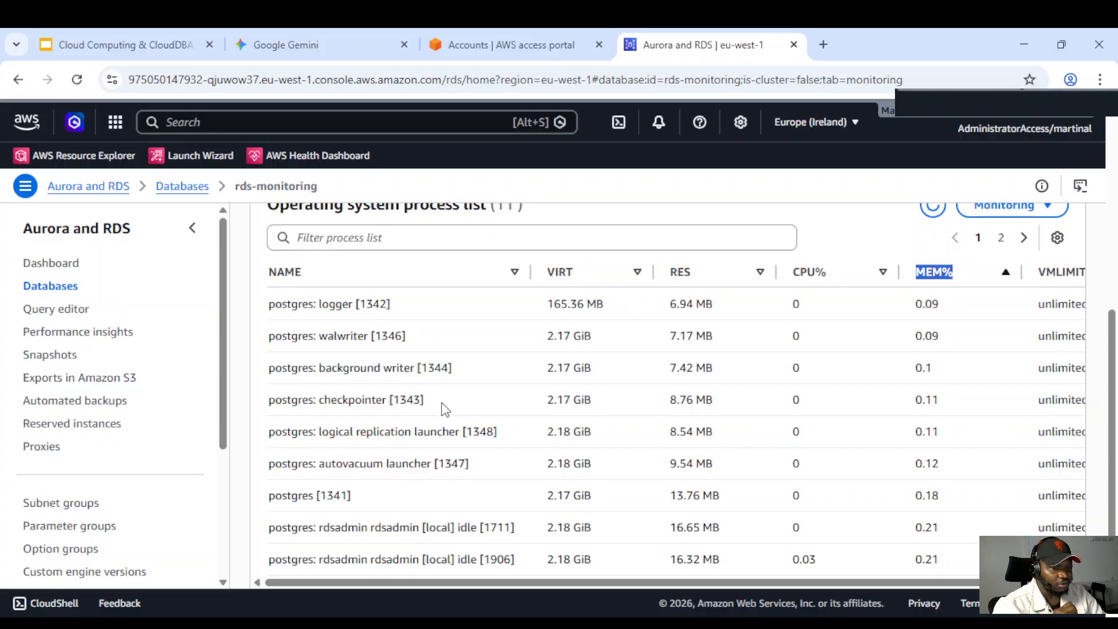
scroll(431, 401, down, 1)
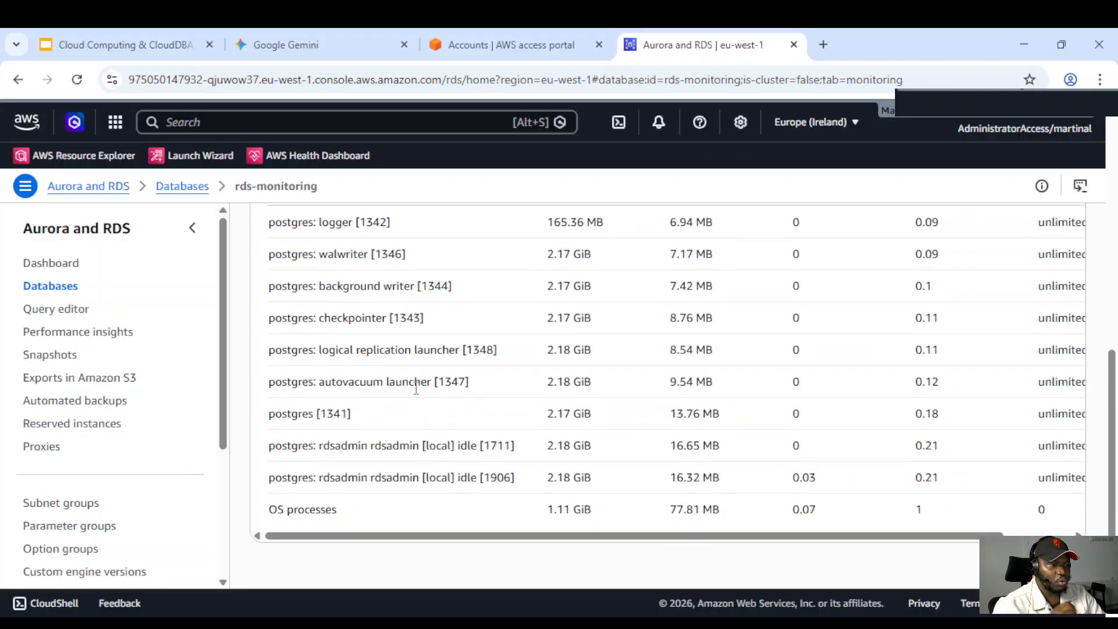
scroll(397, 428, up, 1)
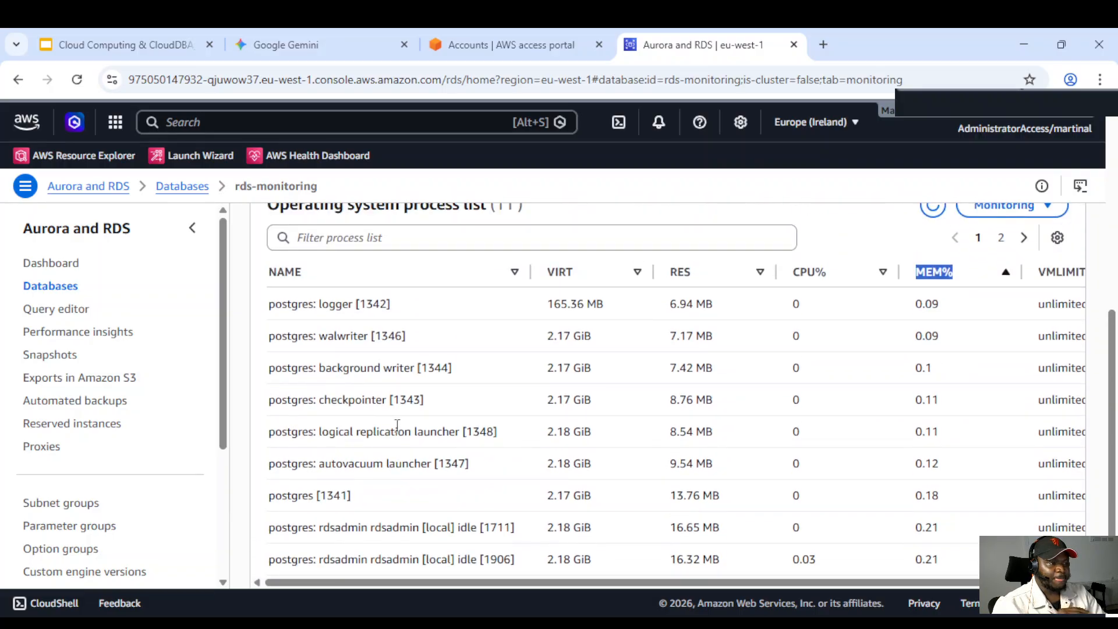
scroll(396, 409, down, 1)
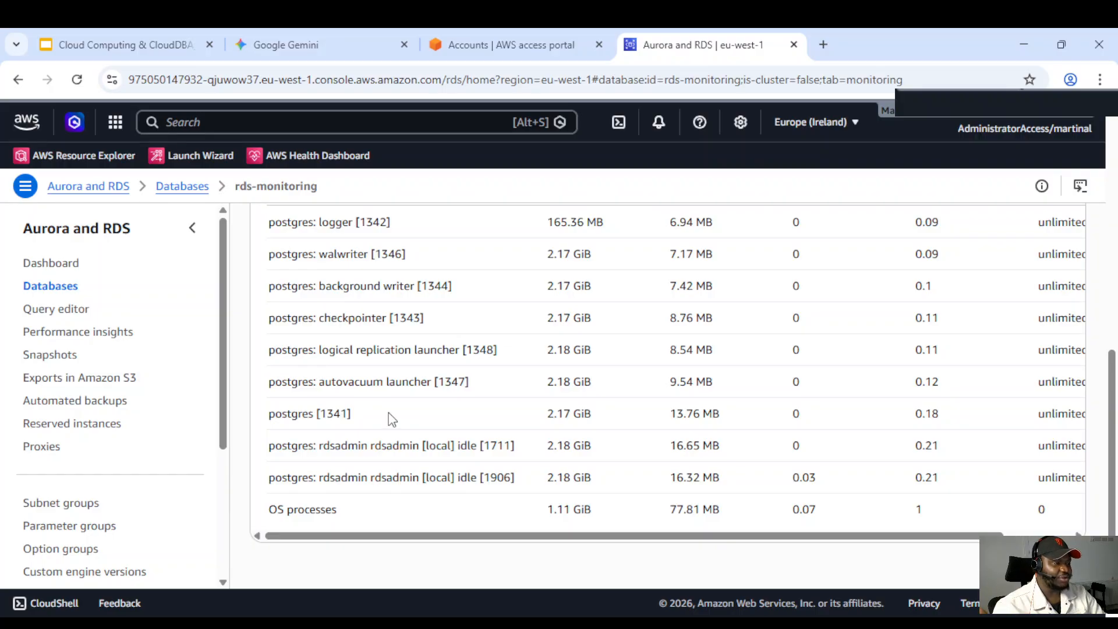
scroll(404, 413, up, 1)
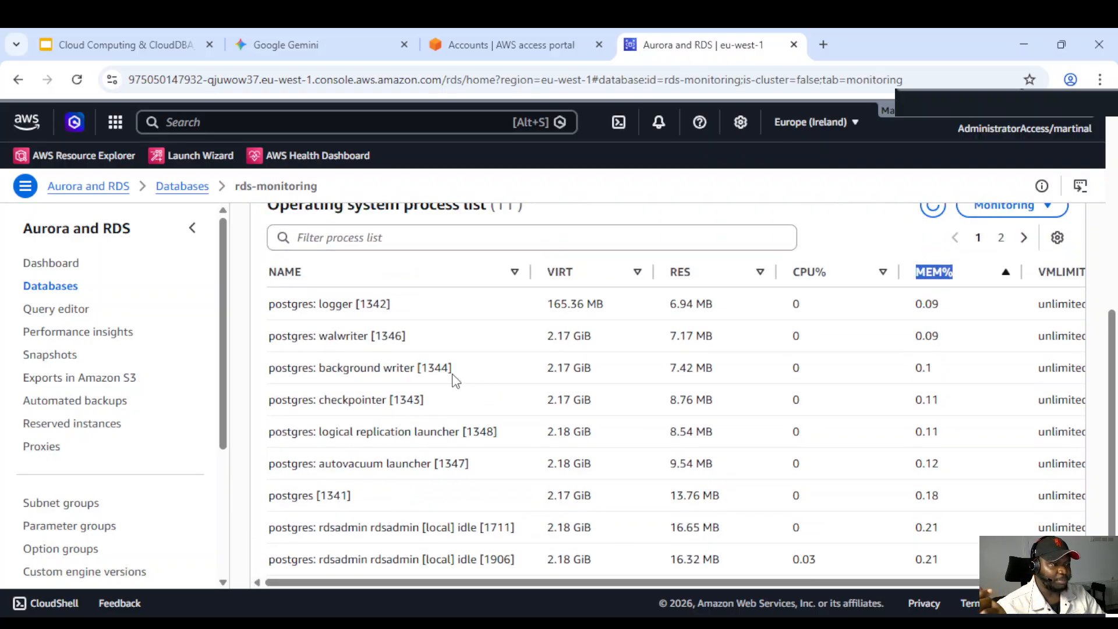
scroll(408, 385, down, 1)
scroll(373, 387, up, 2)
scroll(384, 387, down, 1)
scroll(582, 372, down, 1)
scroll(815, 347, up, 1)
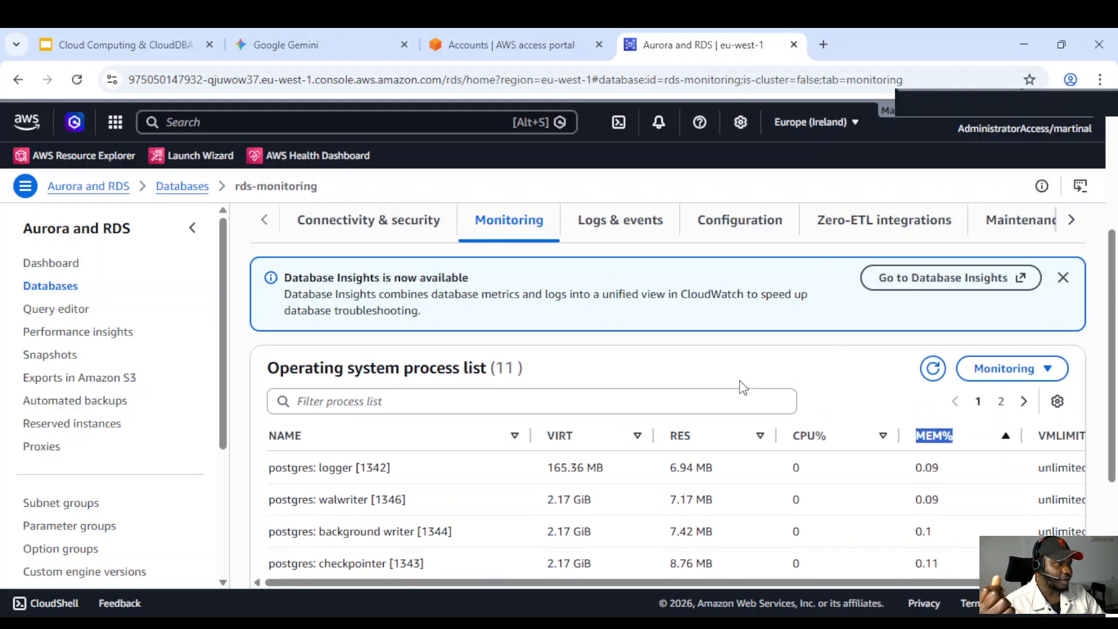
scroll(1016, 286, up, 1)
scroll(1025, 291, down, 3)
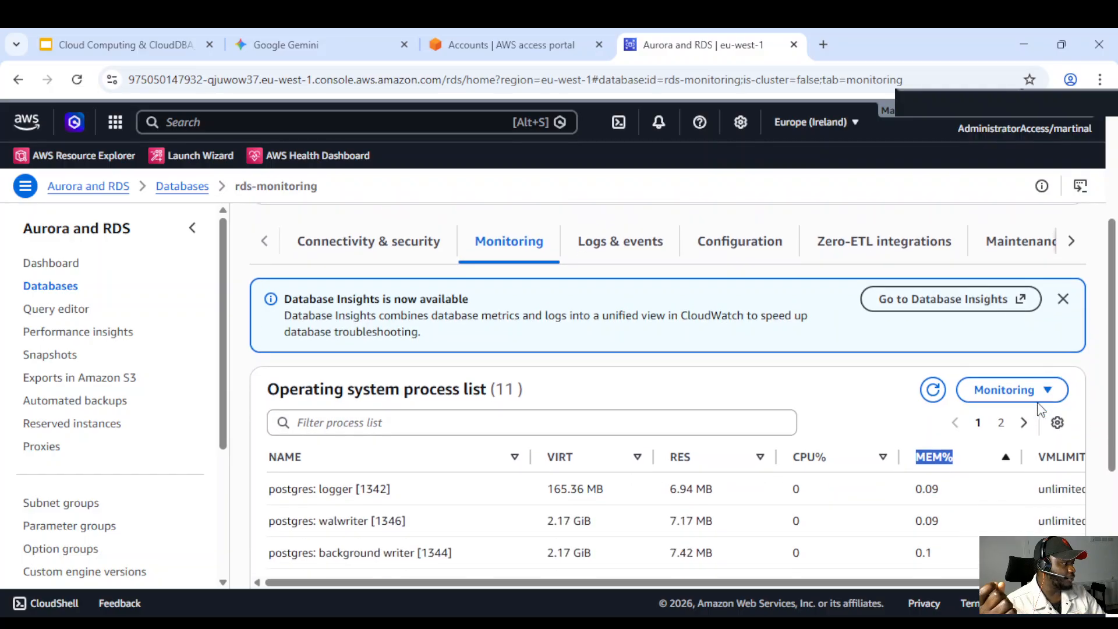
Open Database Insights for the instance from the monitoring display options
scroll(1042, 295, up, 2)
click(1048, 368)
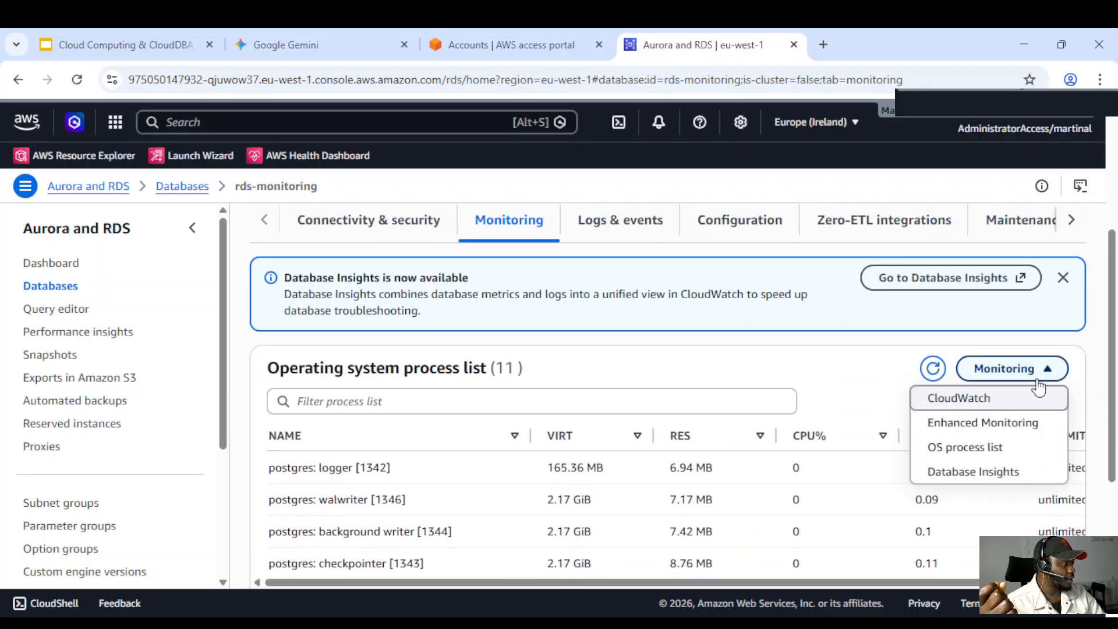
click(960, 473)
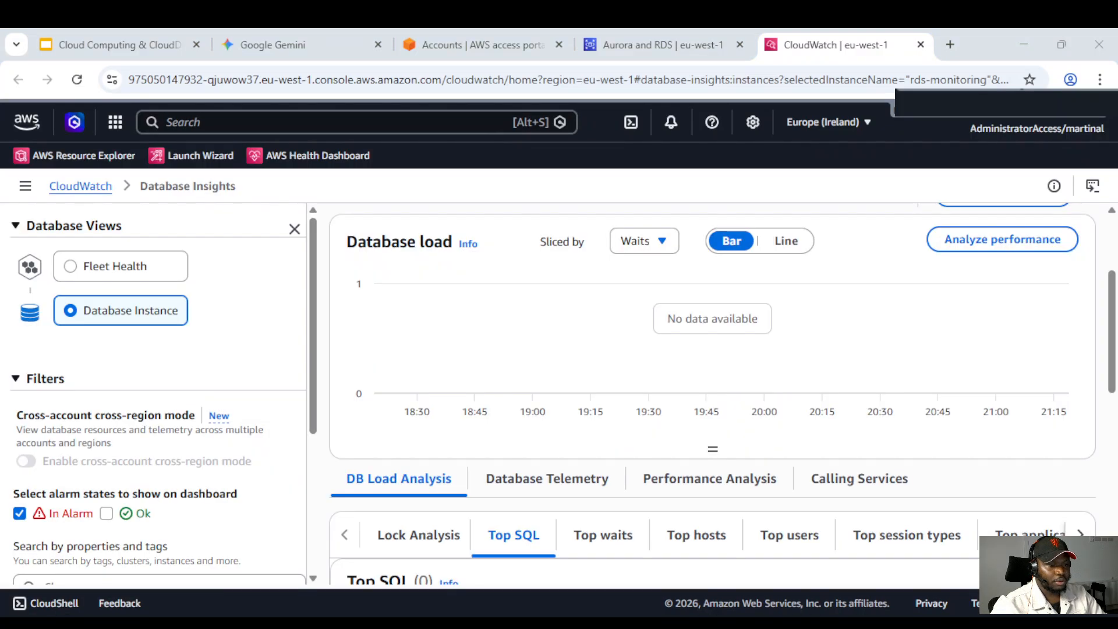
Examine the Database Insights instance dashboard, including the database load chart and Top SQL
scroll(713, 394, up, 1)
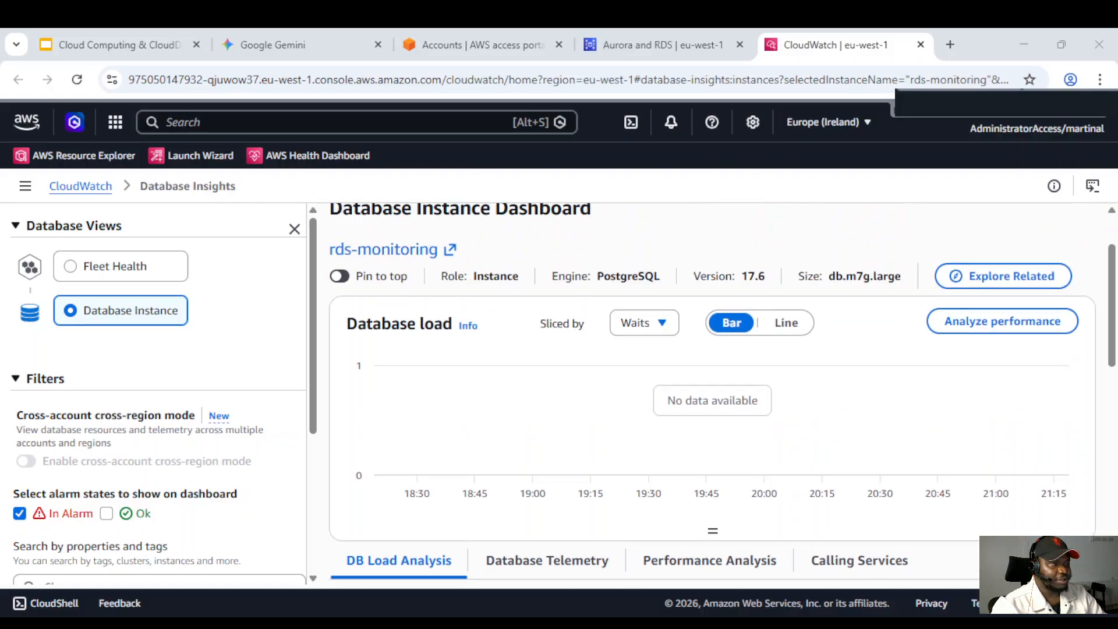
scroll(712, 393, down, 2)
scroll(425, 376, down, 2)
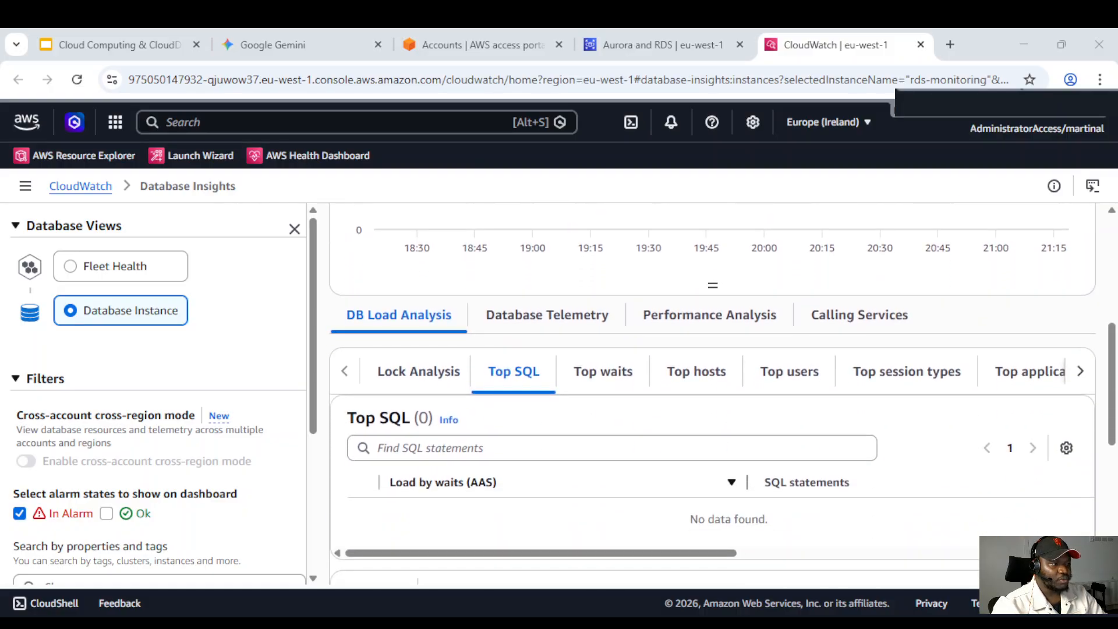
scroll(422, 373, up, 1)
scroll(422, 373, down, 1)
scroll(712, 394, up, 1)
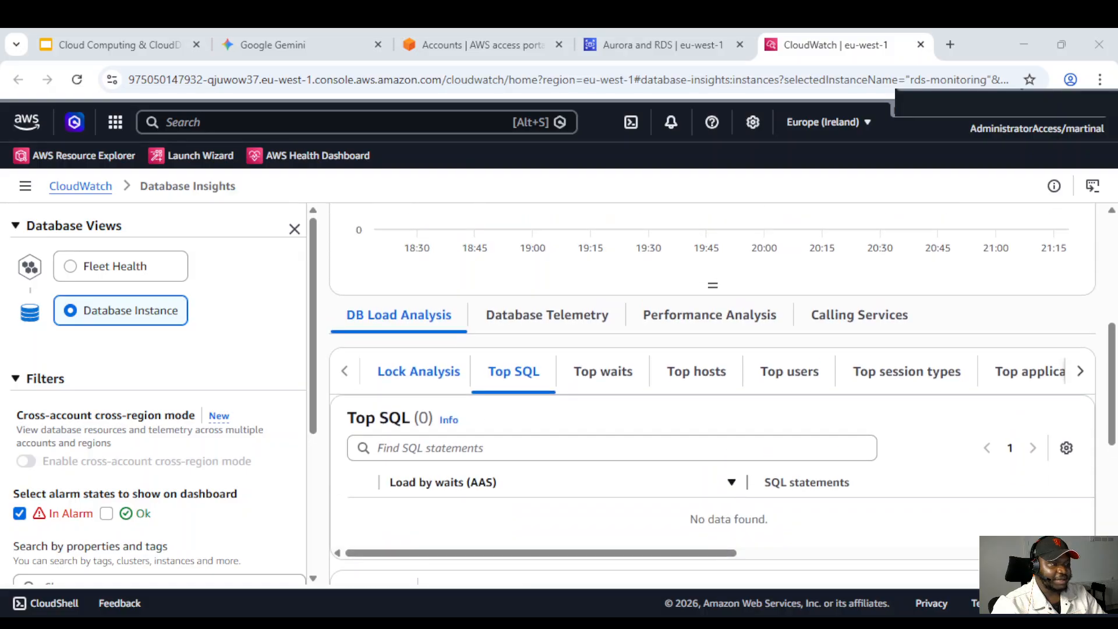
scroll(159, 393, down, 1)
scroll(159, 393, up, 1)
scroll(159, 394, down, 3)
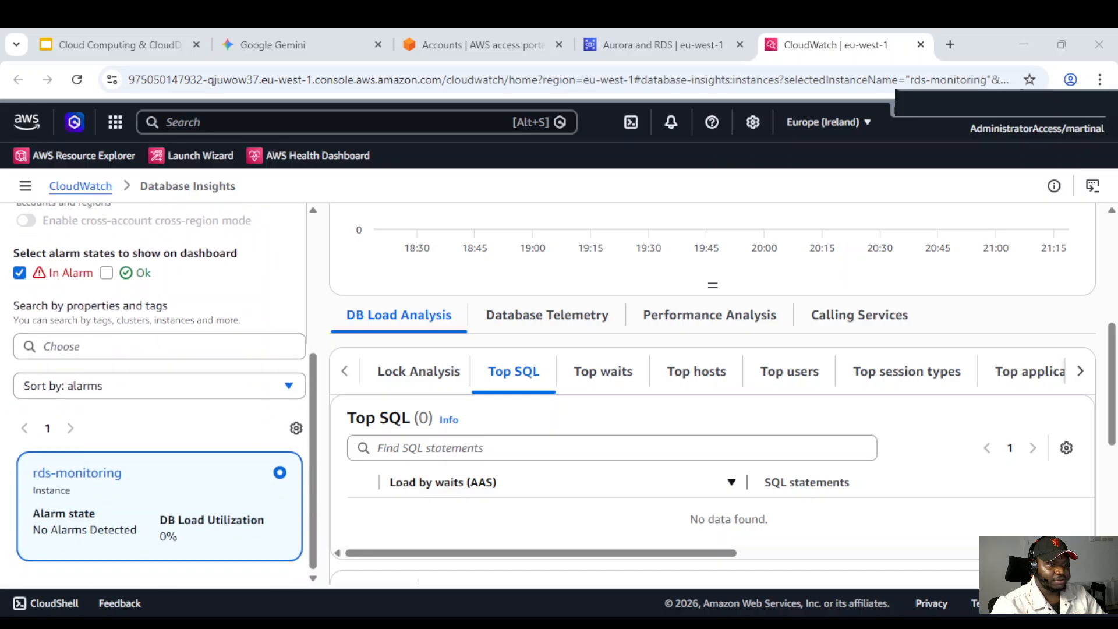
scroll(158, 394, up, 4)
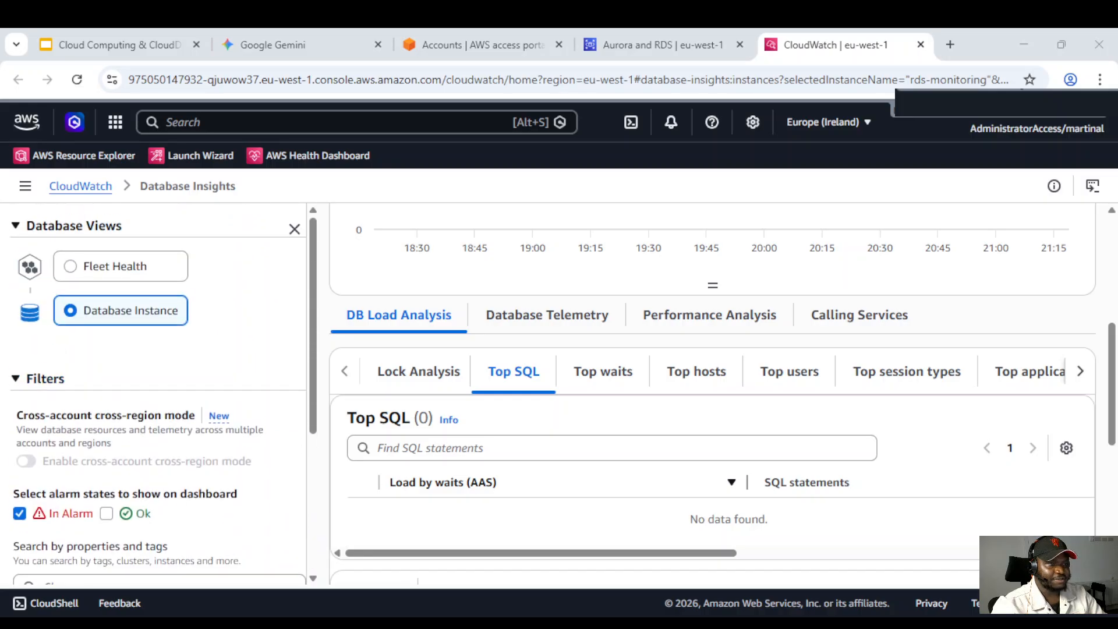
scroll(107, 351, down, 4)
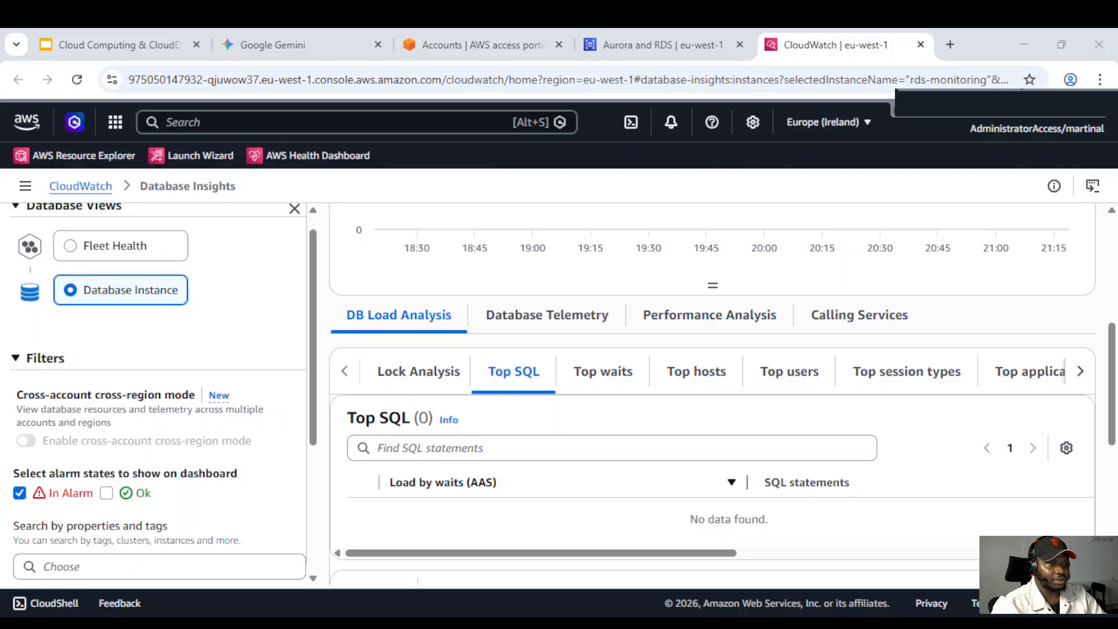
Filter the Database Insights instances by DB Identifier = rds-monitoring
click(106, 348)
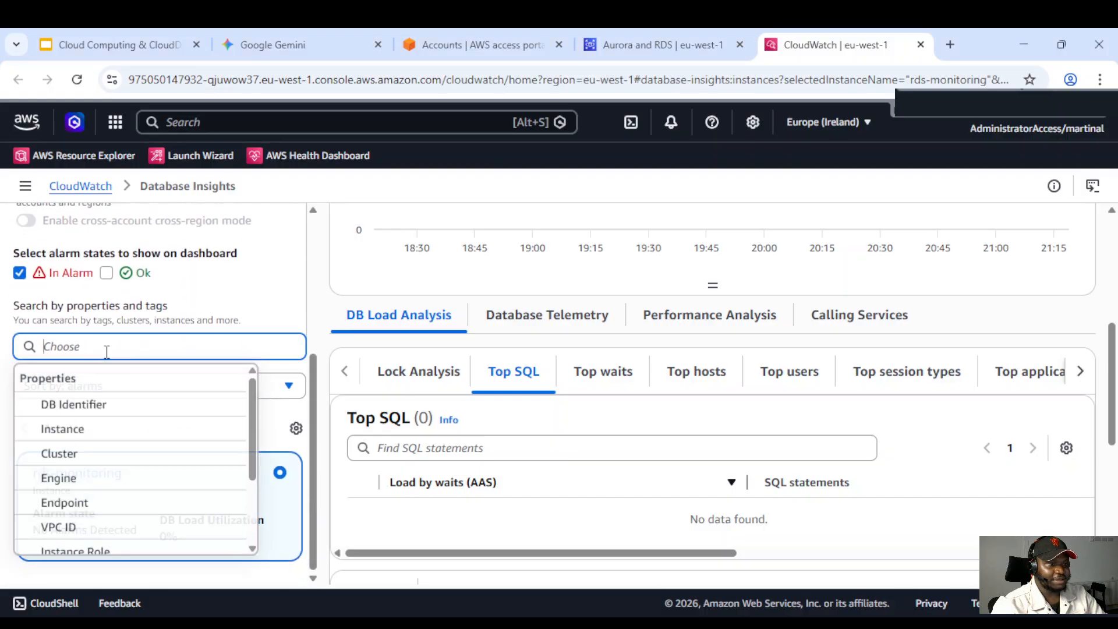
click(92, 407)
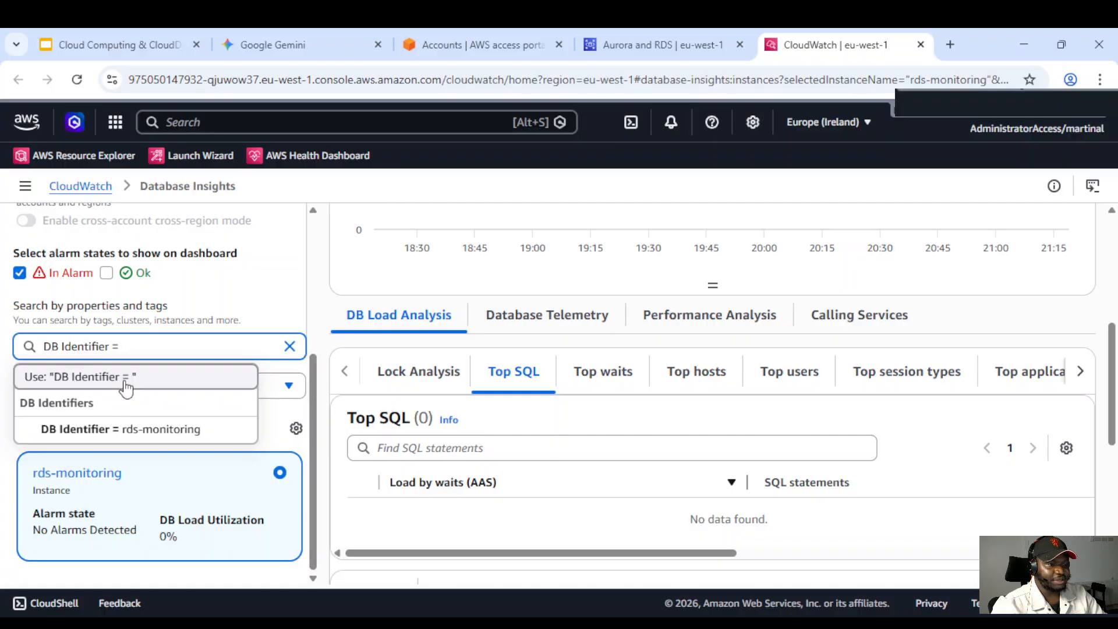
click(130, 430)
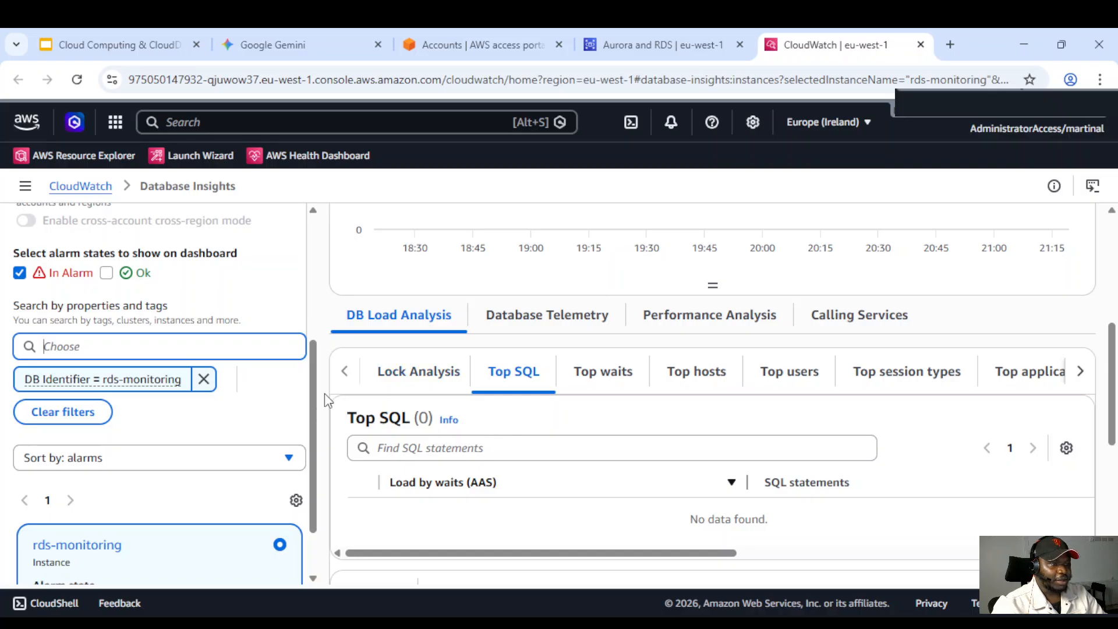
Open the Database Telemetry view and review the instance's metric graphs
scroll(235, 443, down, 2)
scroll(240, 428, up, 3)
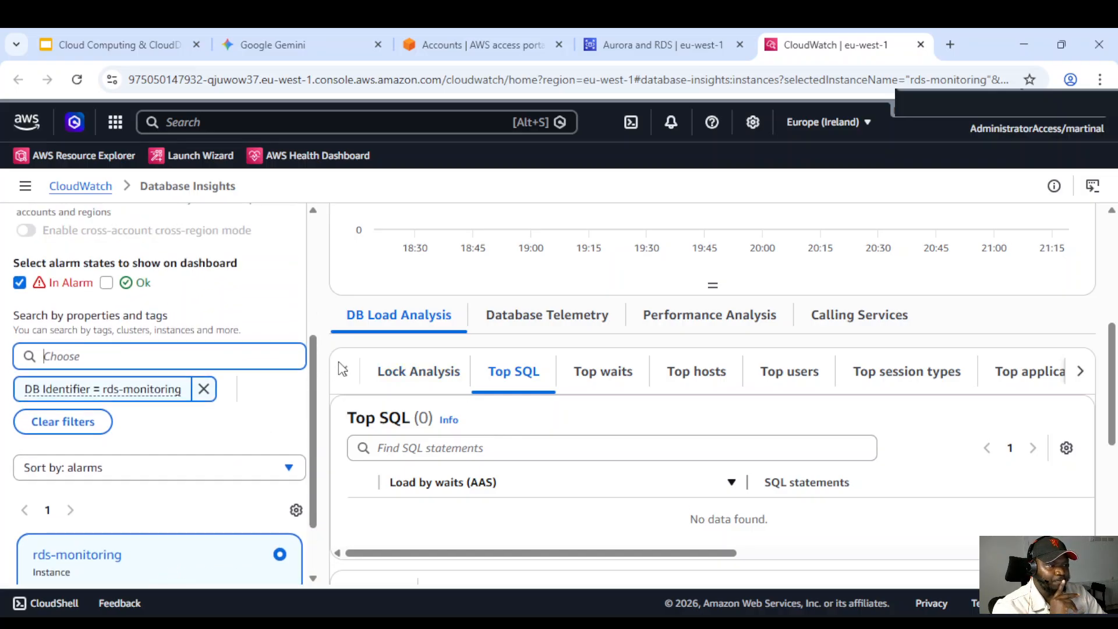
scroll(402, 391, up, 3)
scroll(400, 387, down, 3)
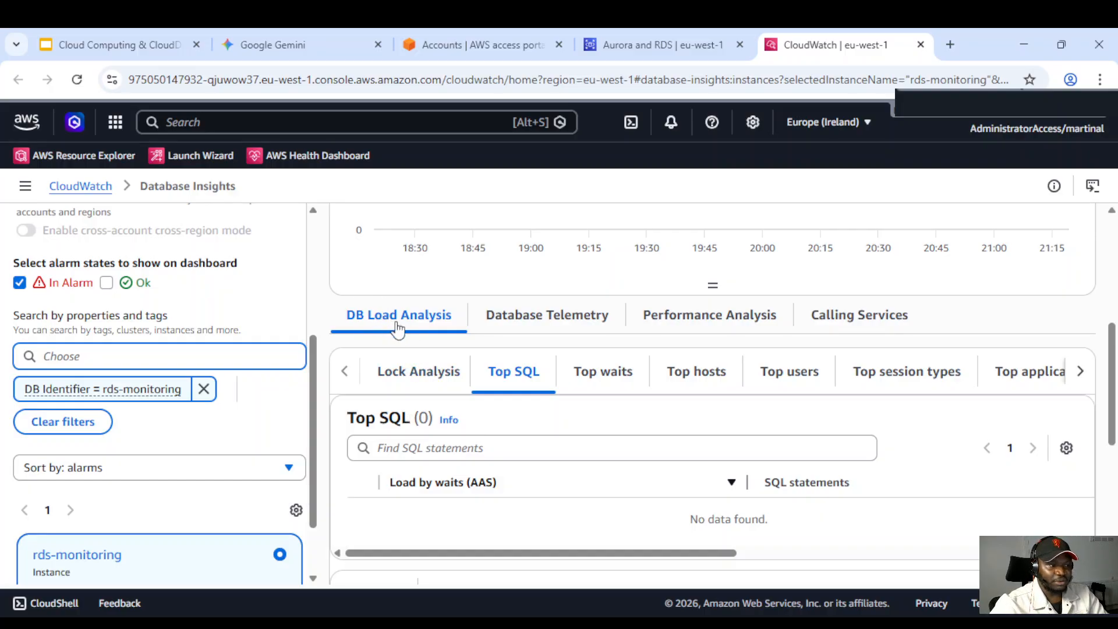
click(416, 322)
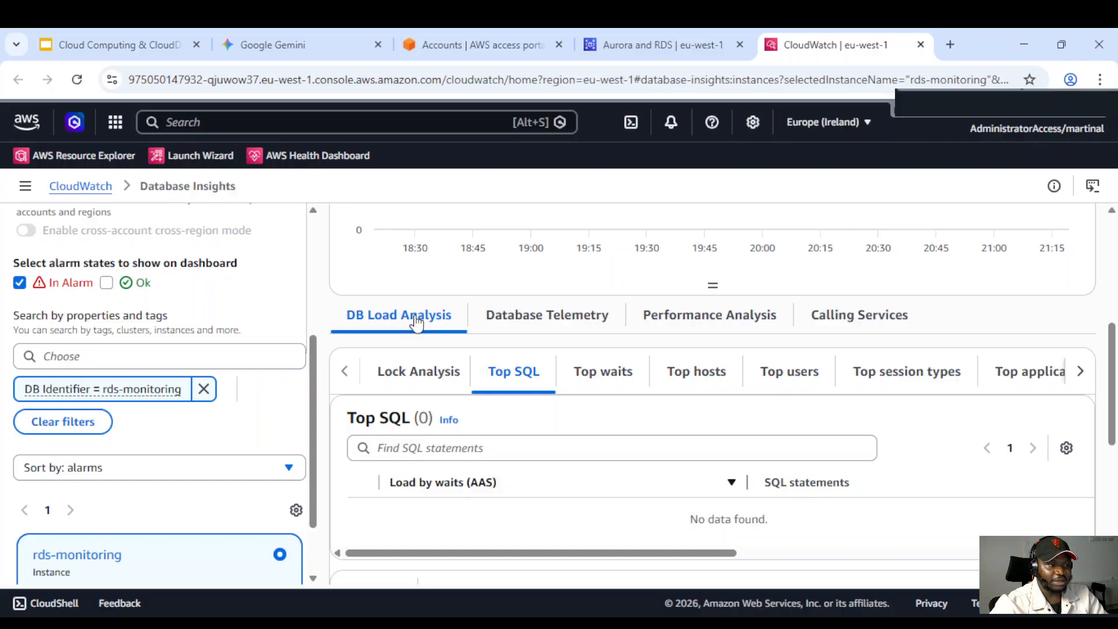
click(519, 319)
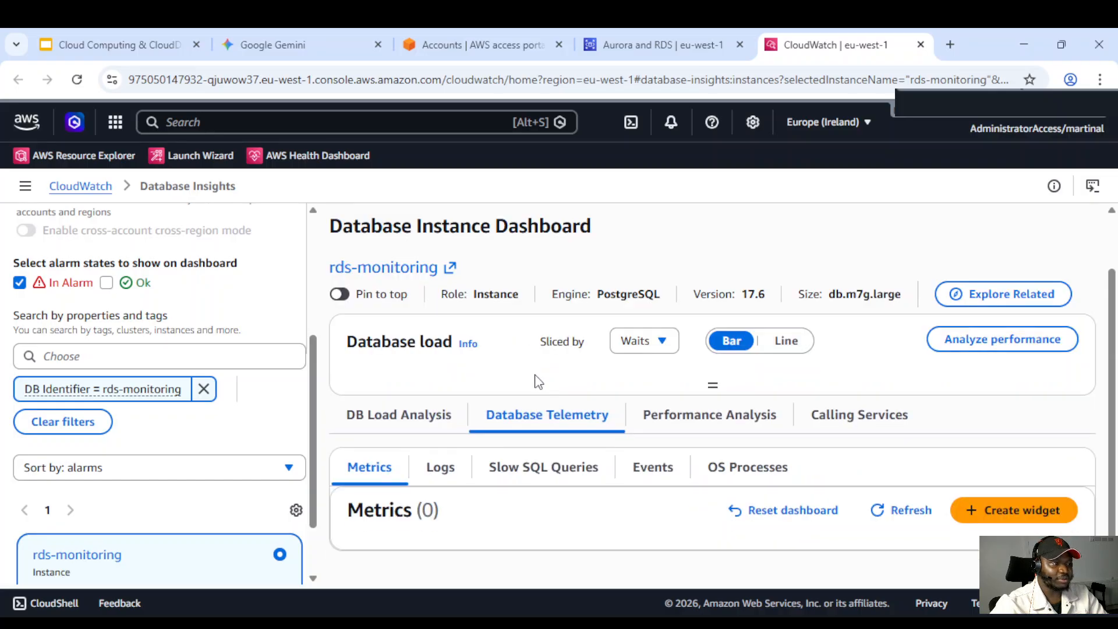
scroll(552, 400, down, 2)
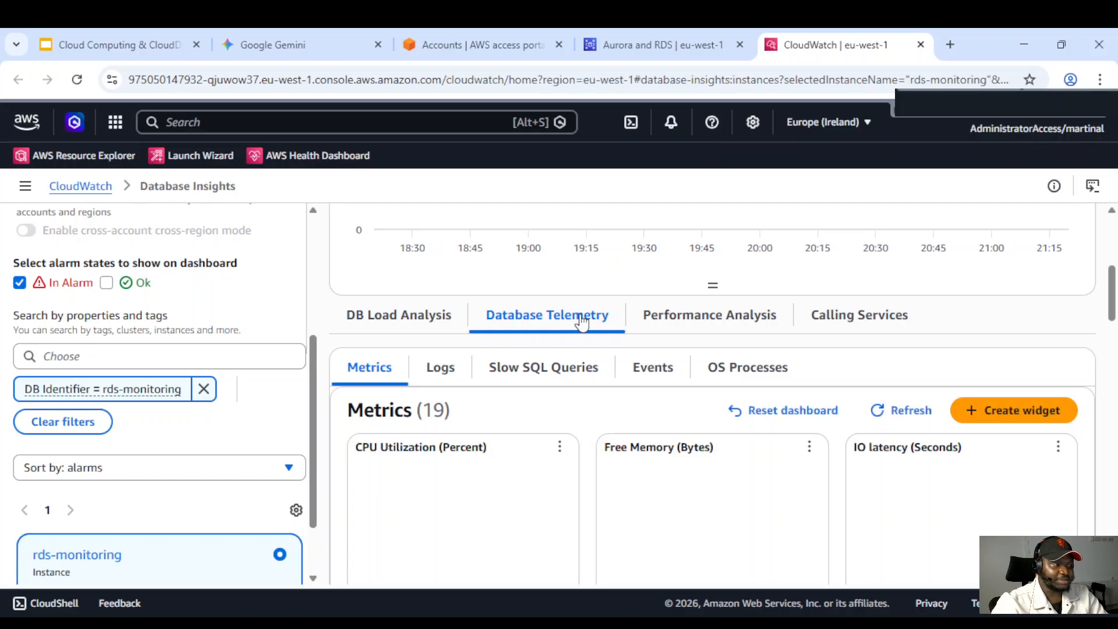
scroll(578, 481, down, 2)
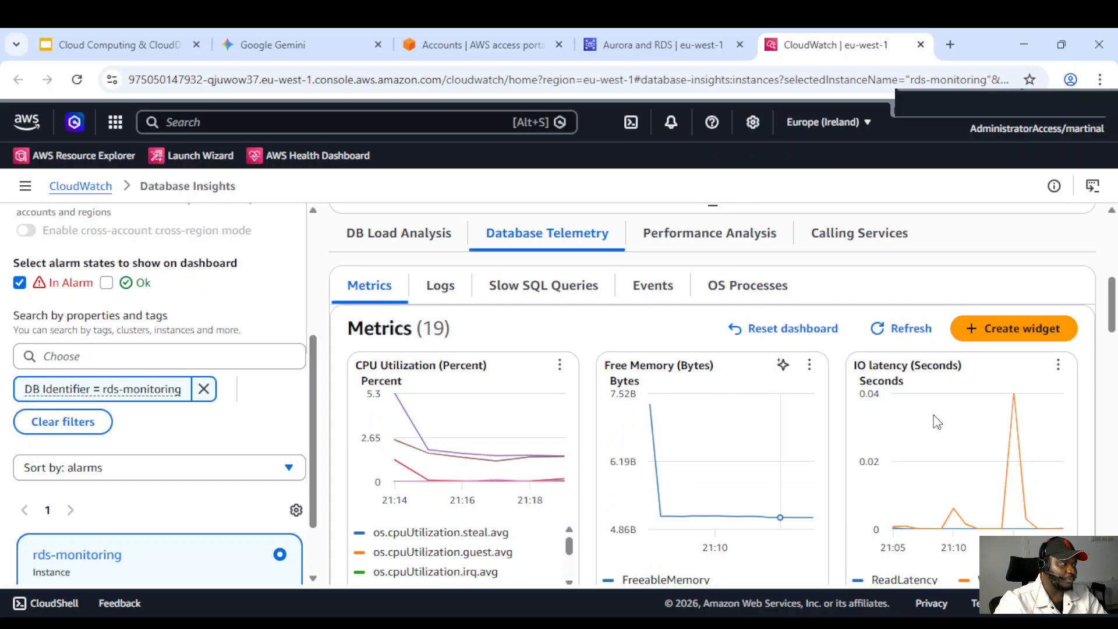
Examine the CPU utilization, free memory and I/O metric graphs in the Database Telemetry metrics
scroll(903, 416, down, 10)
scroll(550, 460, down, 5)
scroll(571, 461, up, 15)
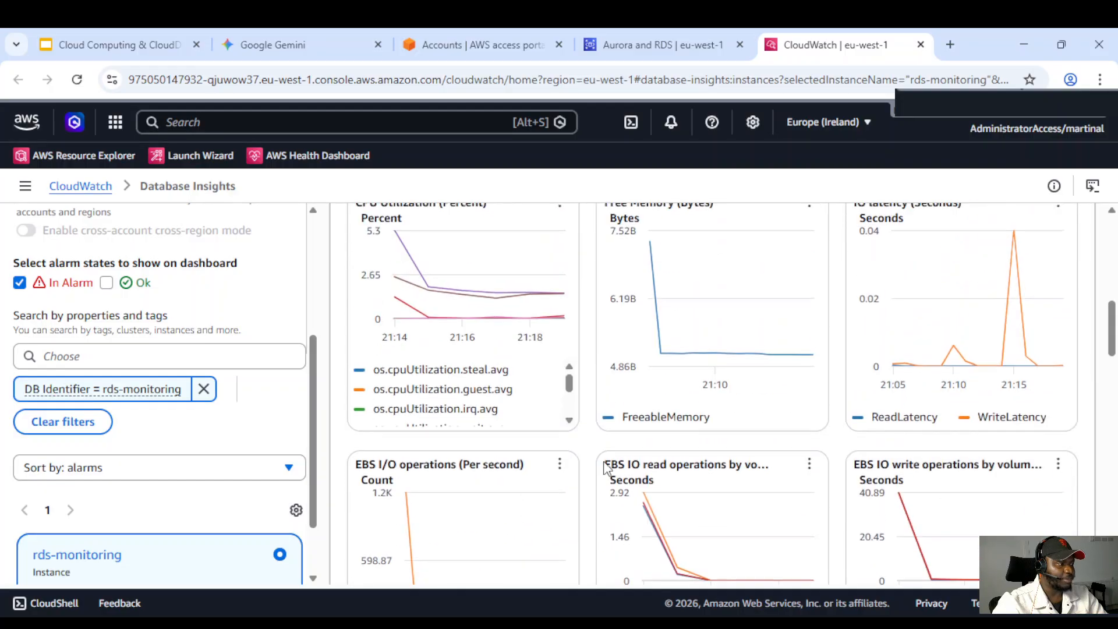
scroll(605, 466, up, 4)
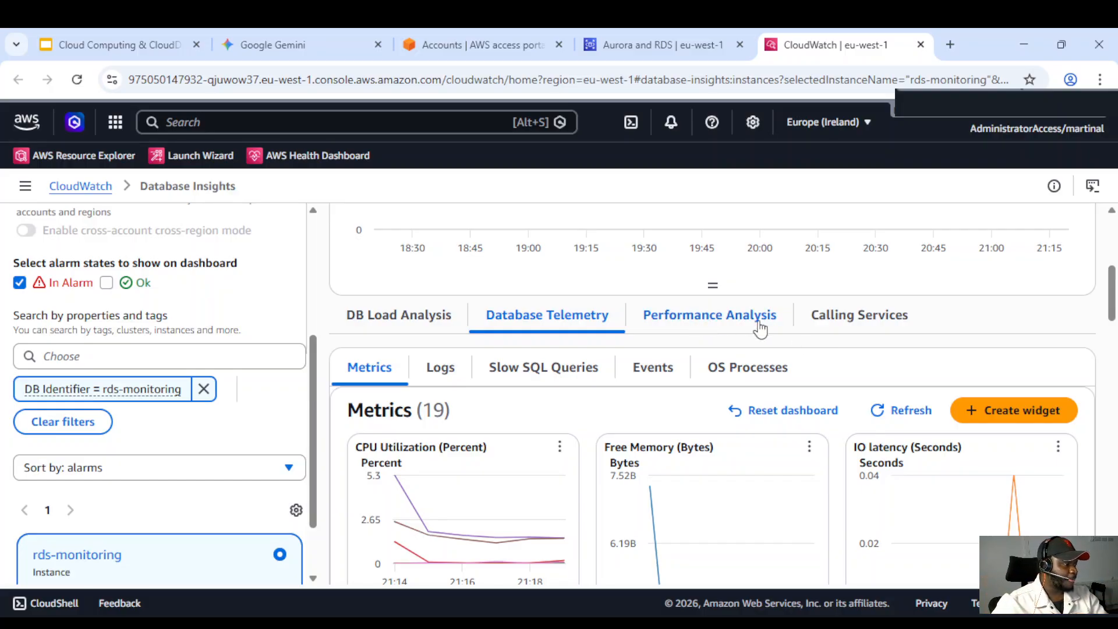
scroll(399, 382, down, 1)
scroll(400, 372, up, 1)
scroll(363, 372, down, 2)
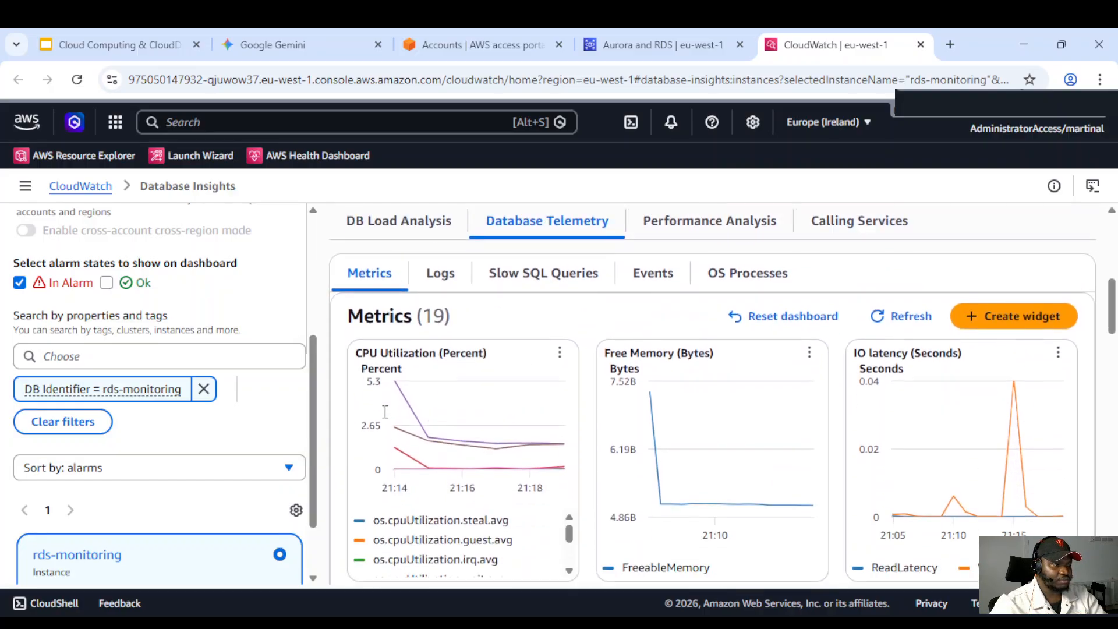
scroll(424, 391, up, 1)
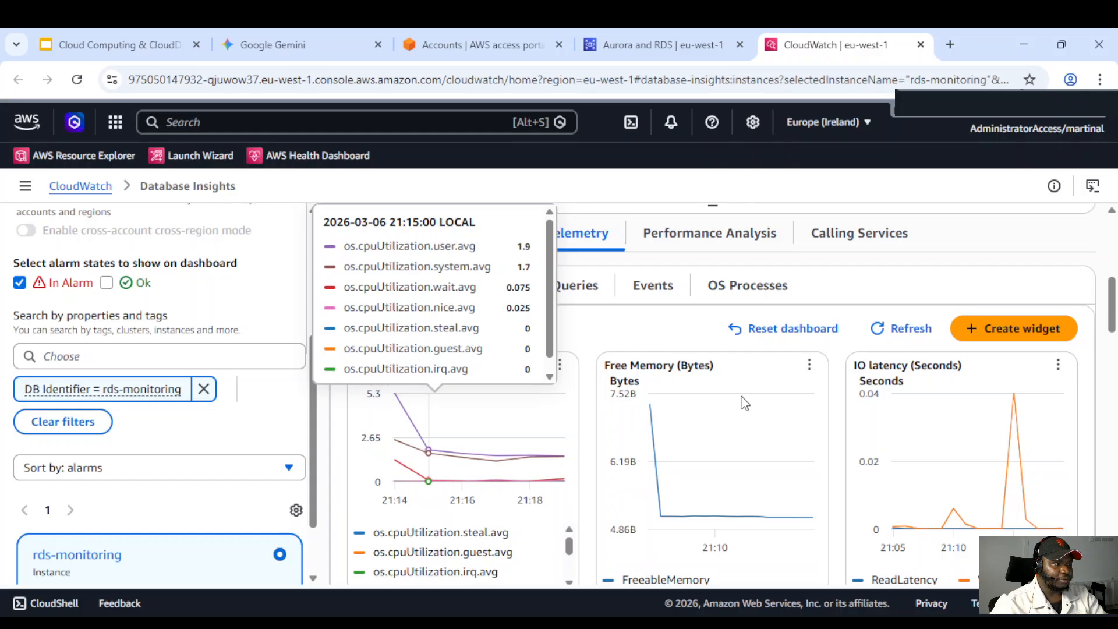
Review the Logs, Slow SQL Queries and Events views of Database Telemetry for the instance
click(441, 286)
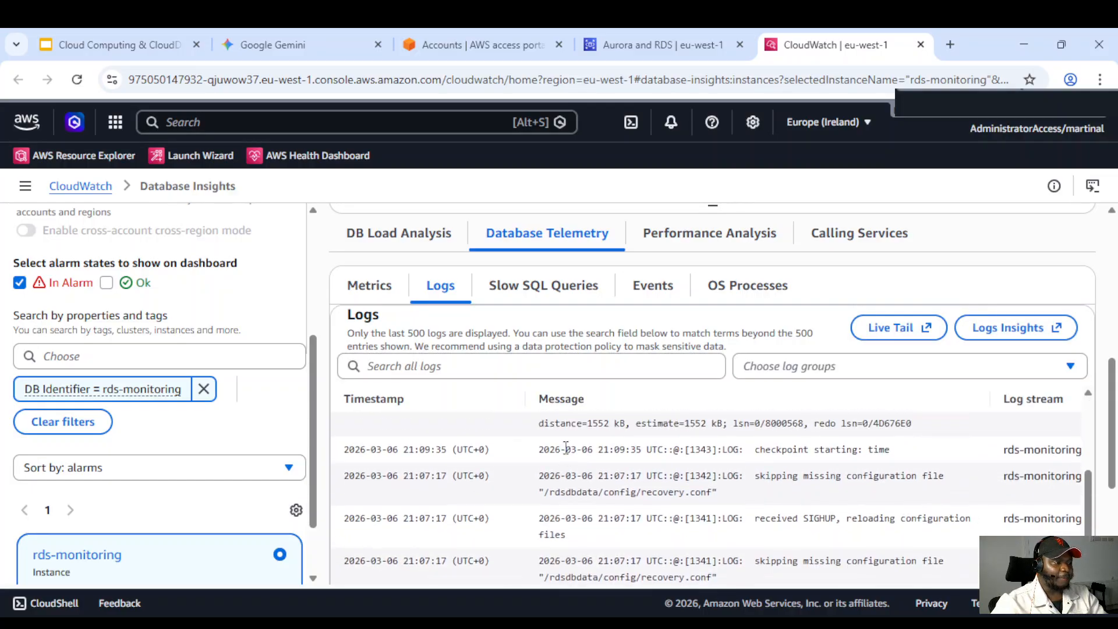
scroll(565, 454, up, 2)
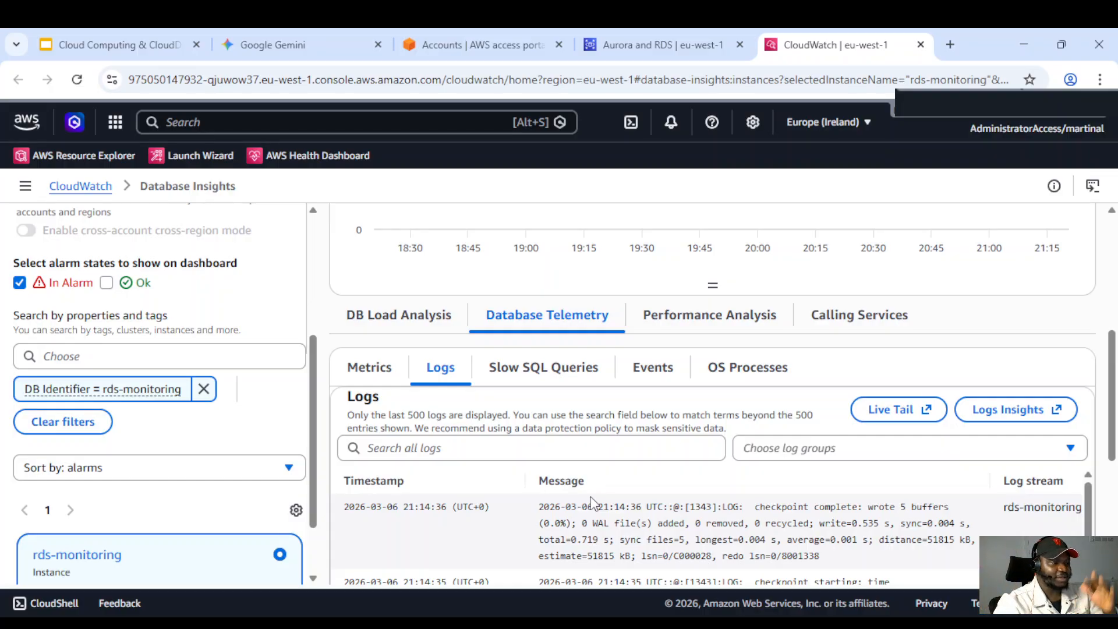
click(543, 378)
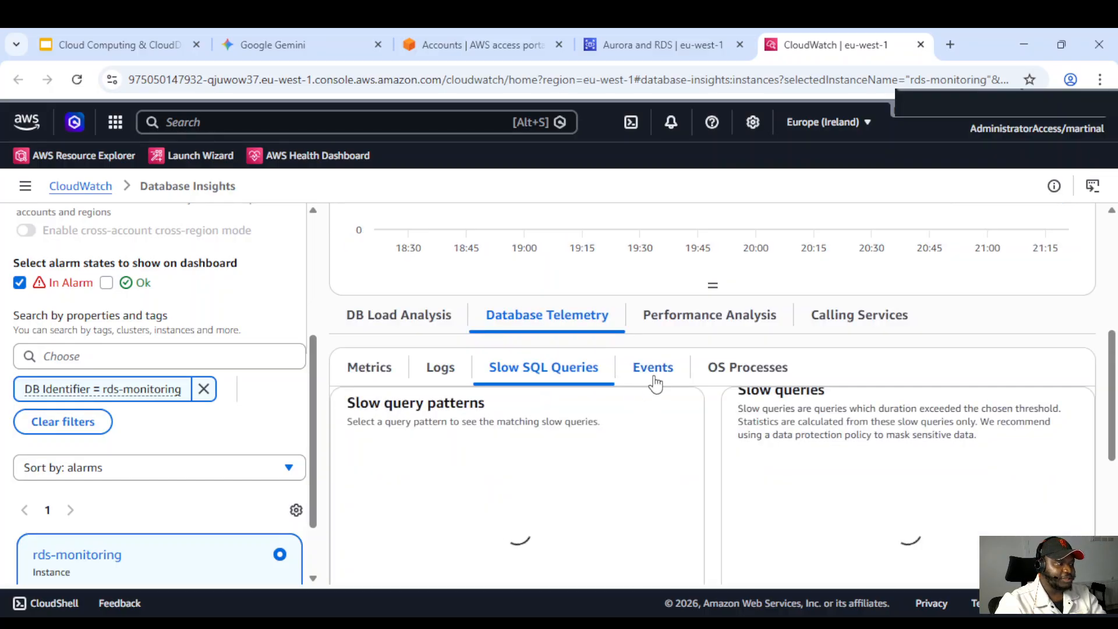
click(653, 372)
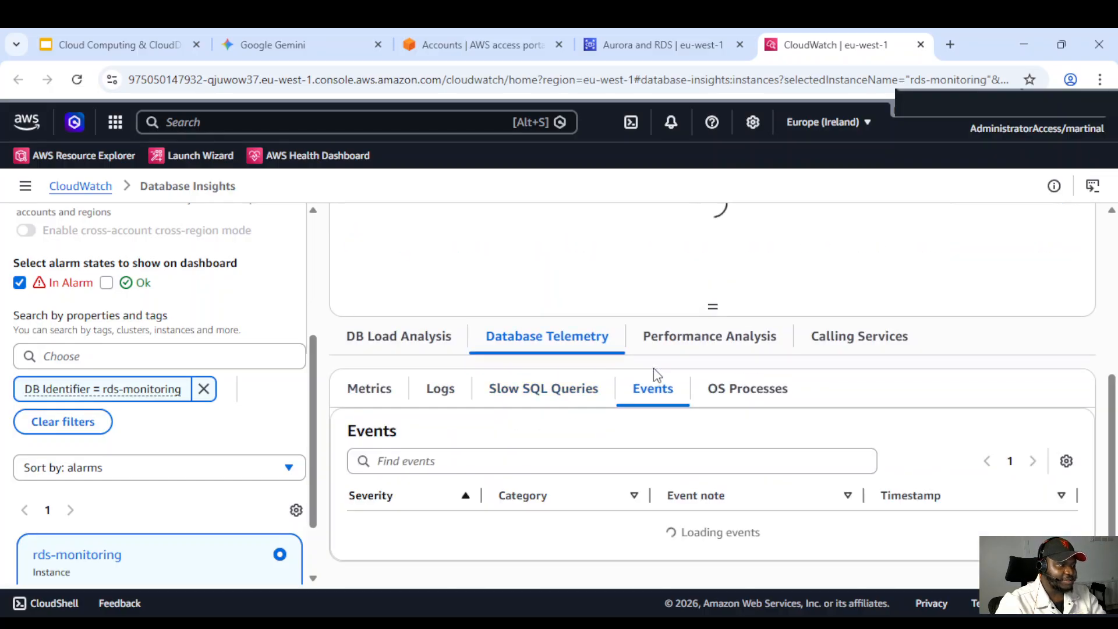
Open the OS Processes view of Database Telemetry and examine the listed processes
click(739, 375)
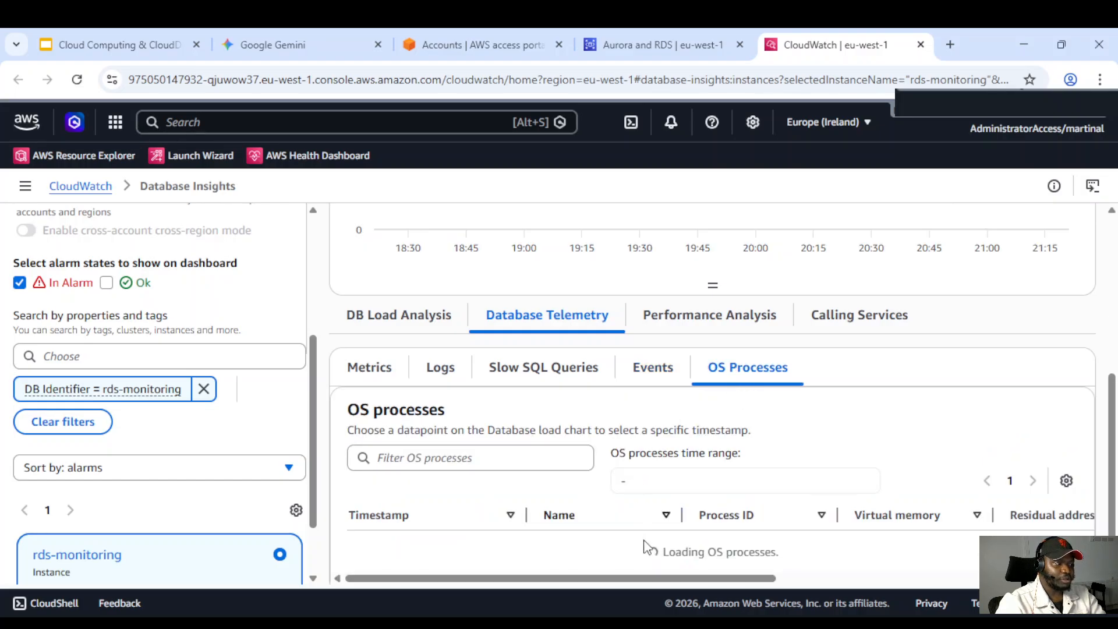
scroll(629, 524, down, 4)
scroll(620, 507, up, 6)
scroll(621, 505, up, 3)
scroll(607, 486, down, 3)
scroll(595, 437, down, 5)
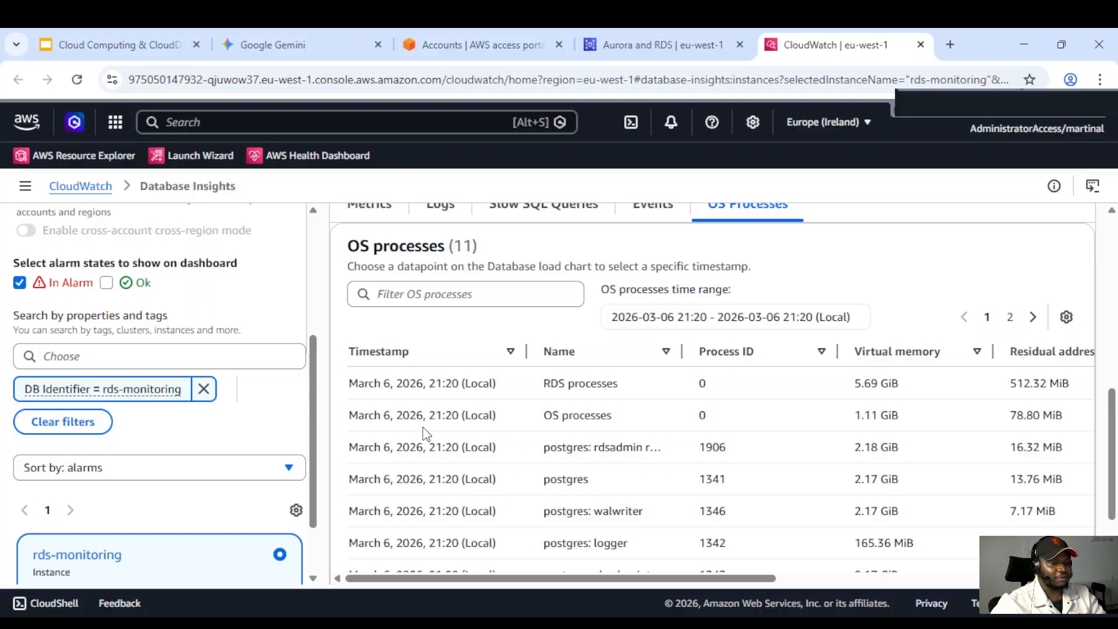
scroll(495, 449, up, 3)
scroll(496, 450, up, 10)
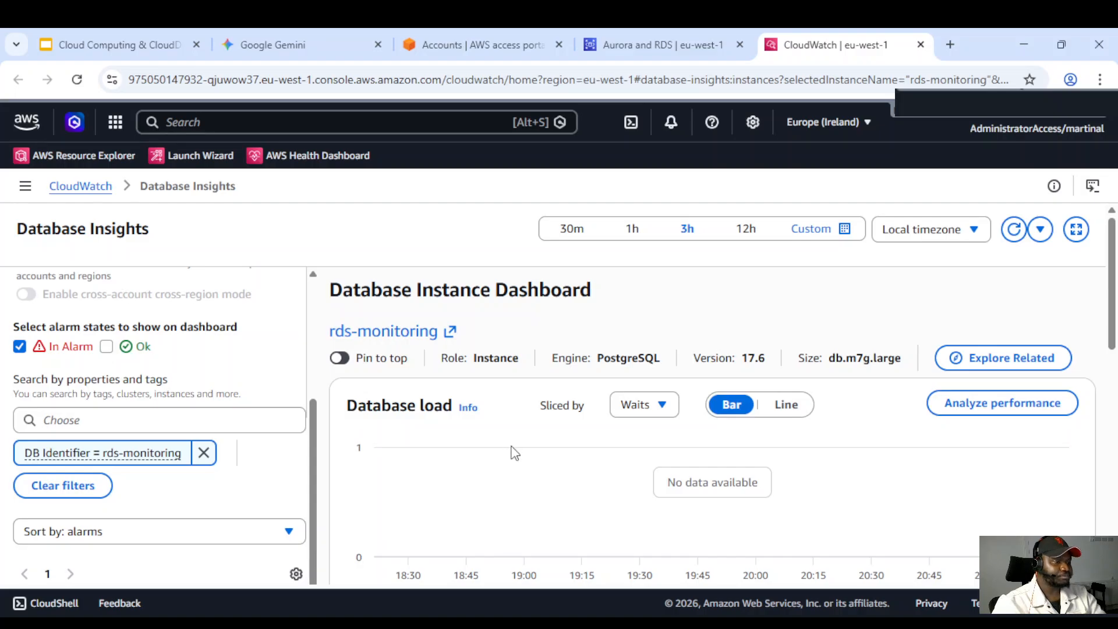
Switch to the RDS console tab and reopen the rds-monitoring instance's Monitoring tab
click(647, 34)
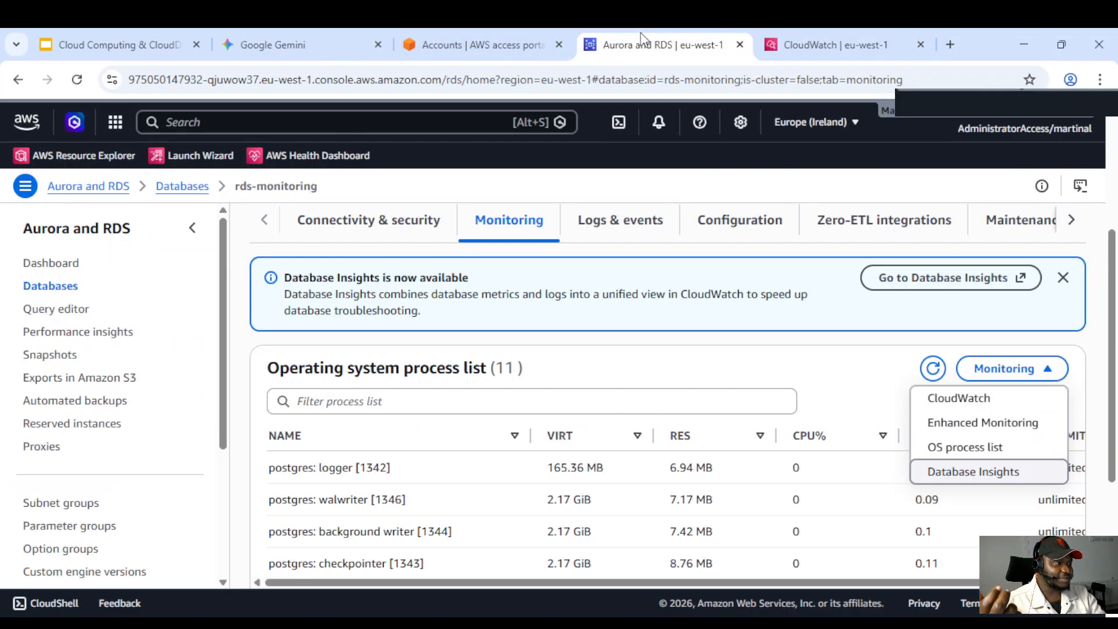
scroll(577, 446, up, 4)
scroll(517, 391, down, 1)
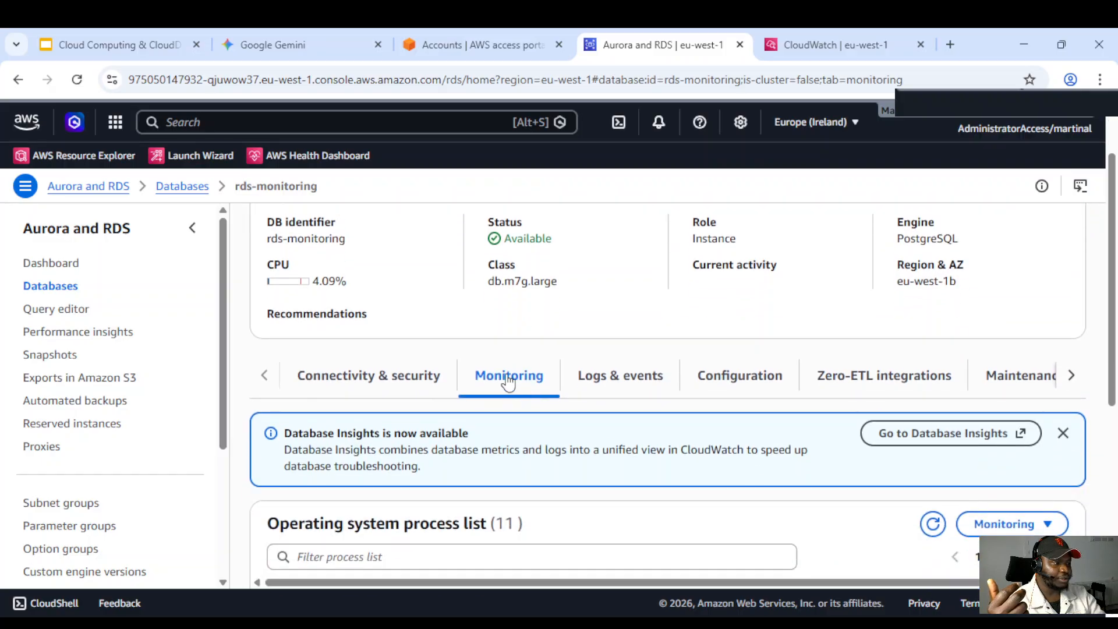
scroll(510, 381, down, 3)
click(388, 220)
scroll(466, 304, up, 2)
click(497, 375)
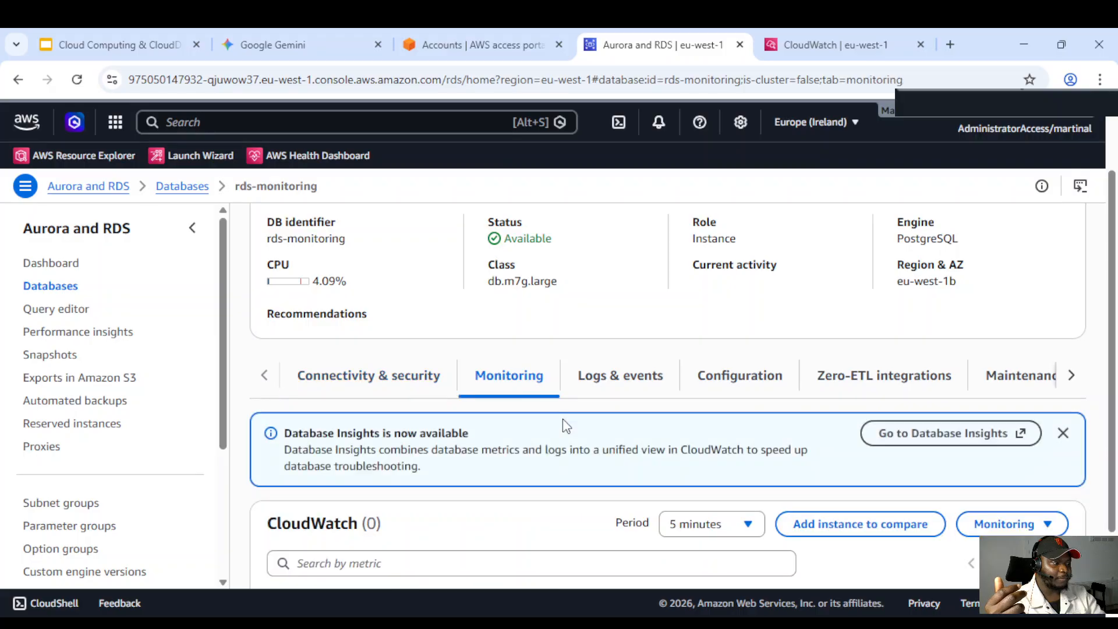
scroll(610, 465, down, 2)
scroll(610, 465, down, 1)
scroll(816, 434, up, 2)
scroll(928, 382, down, 2)
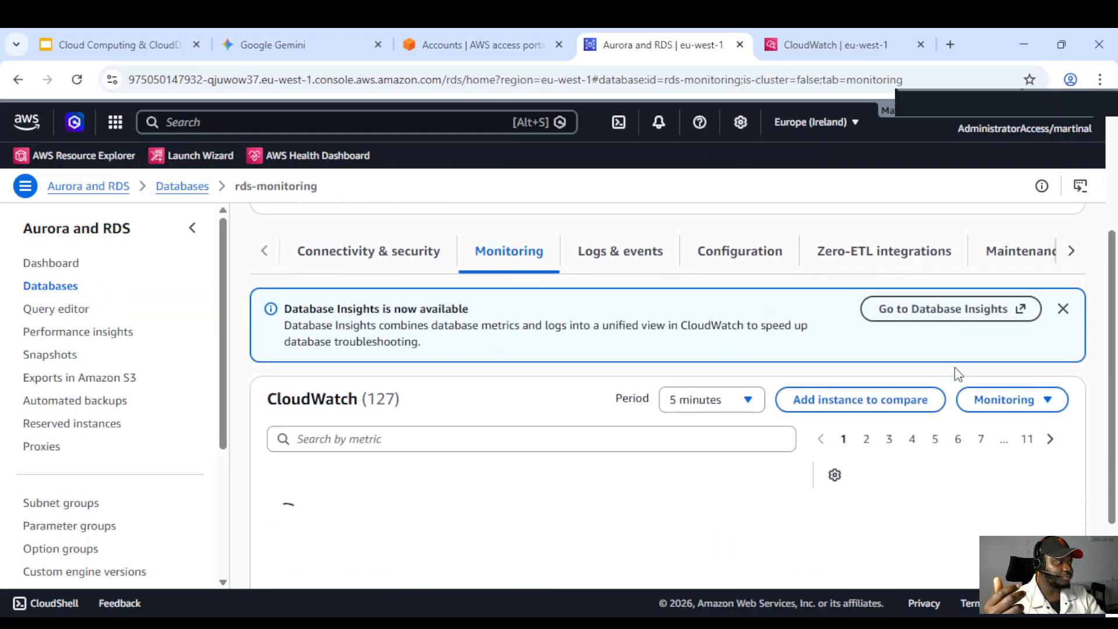
Open the instance's Monitoring display options list
click(1020, 367)
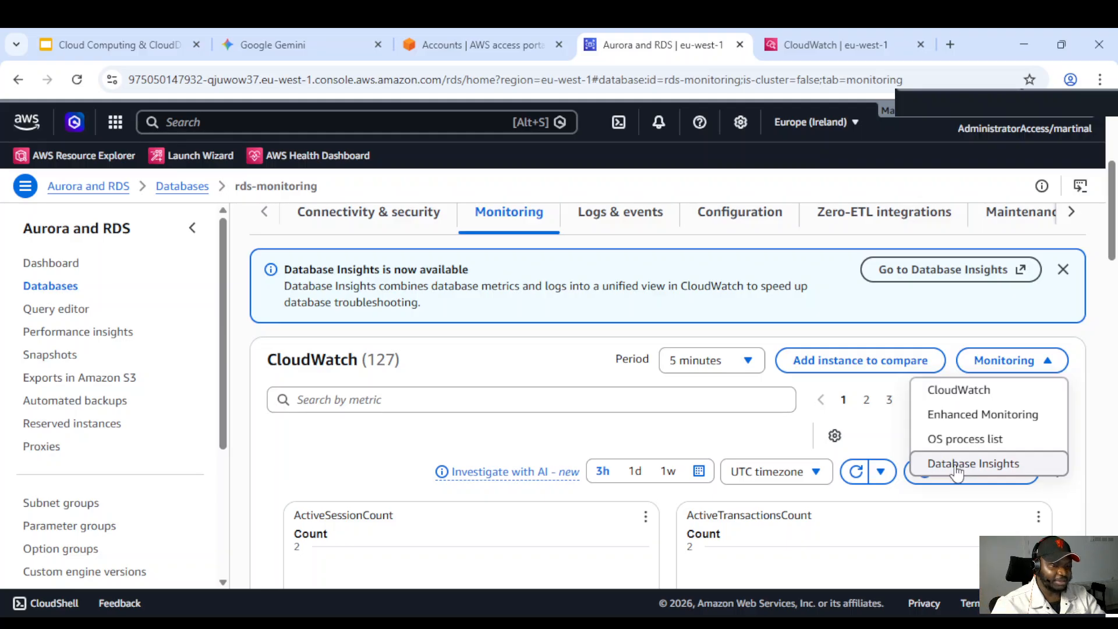
scroll(396, 455, down, 2)
scroll(406, 449, up, 3)
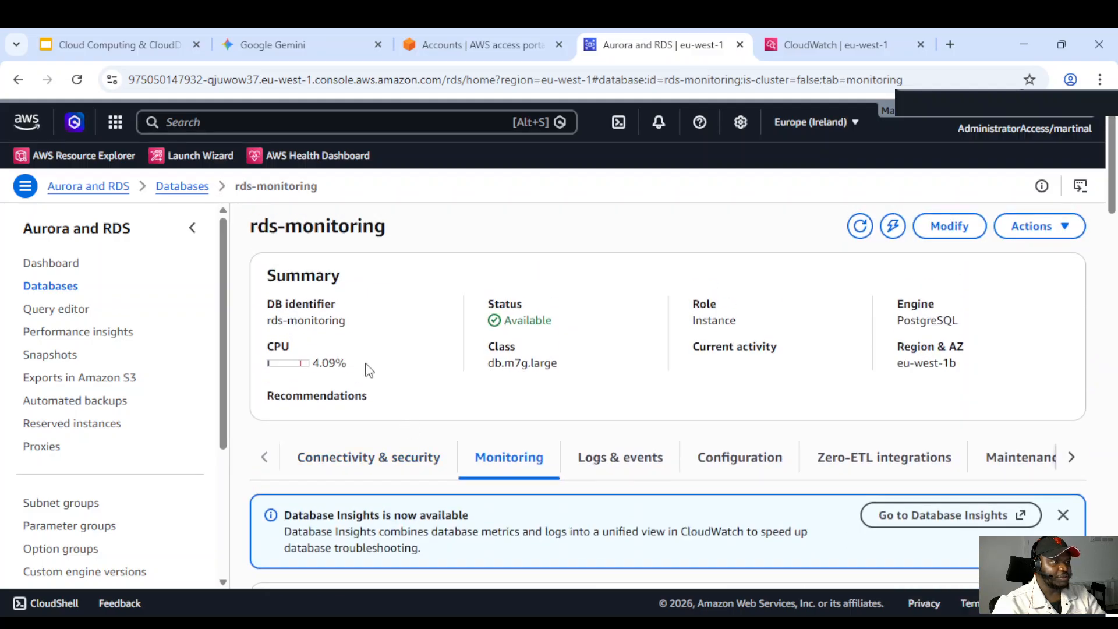
Search the console for Cloudwatch and open the CloudWatch service
click(199, 112)
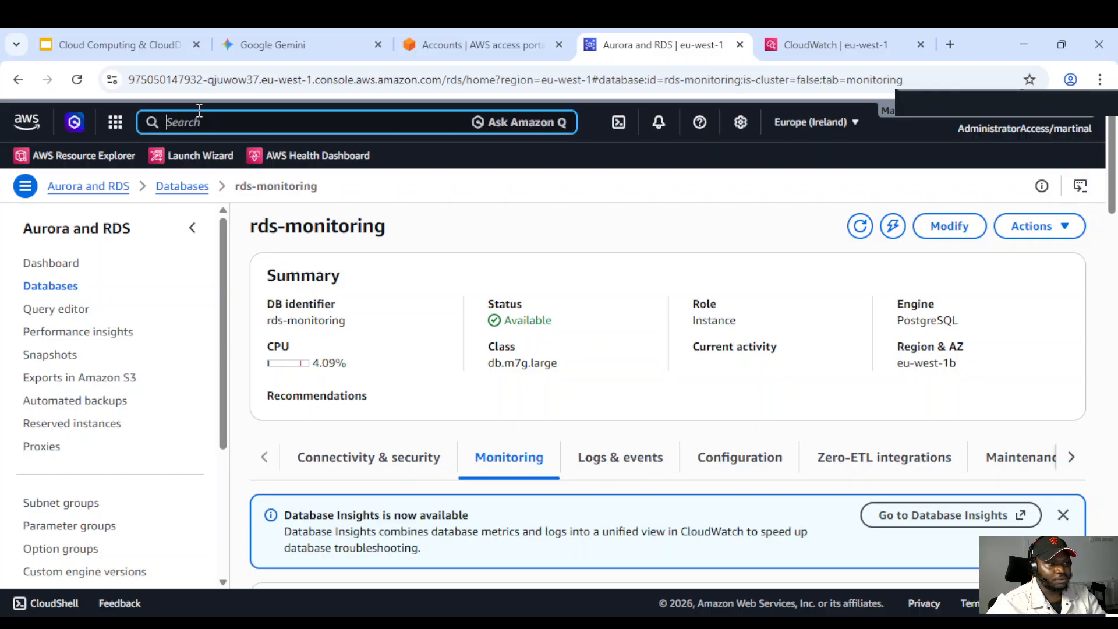
text(Cloud)
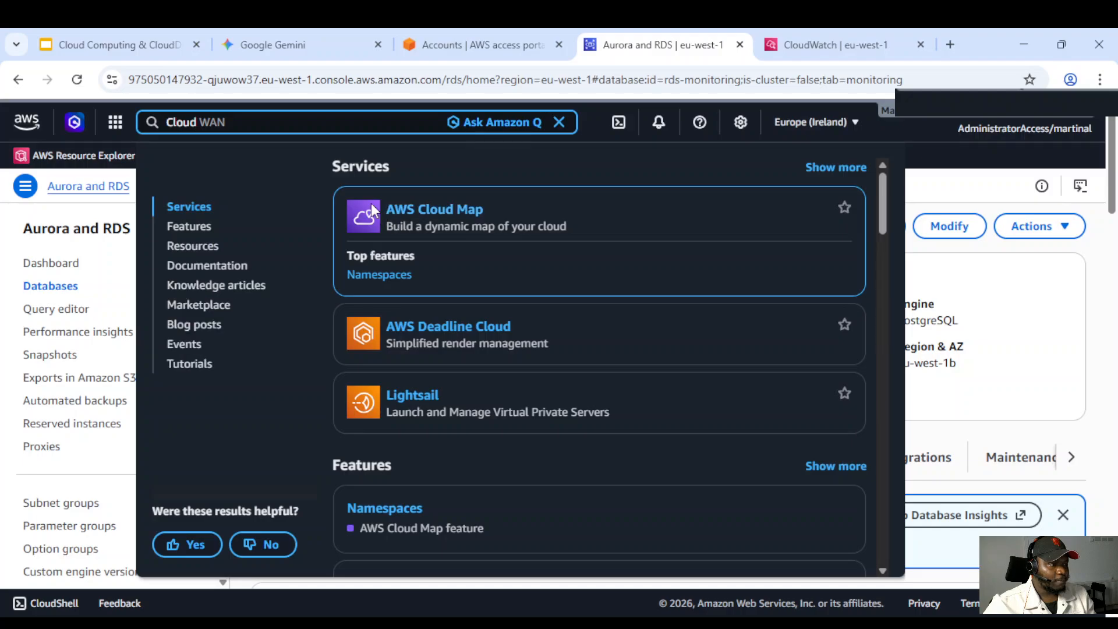
text(wat)
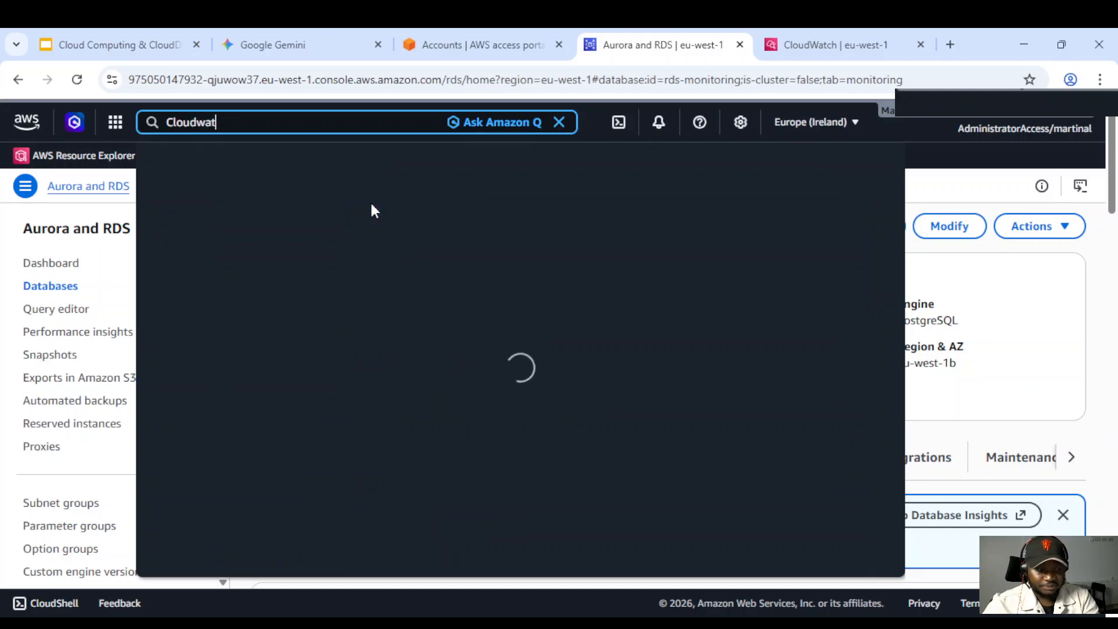
text(ch)
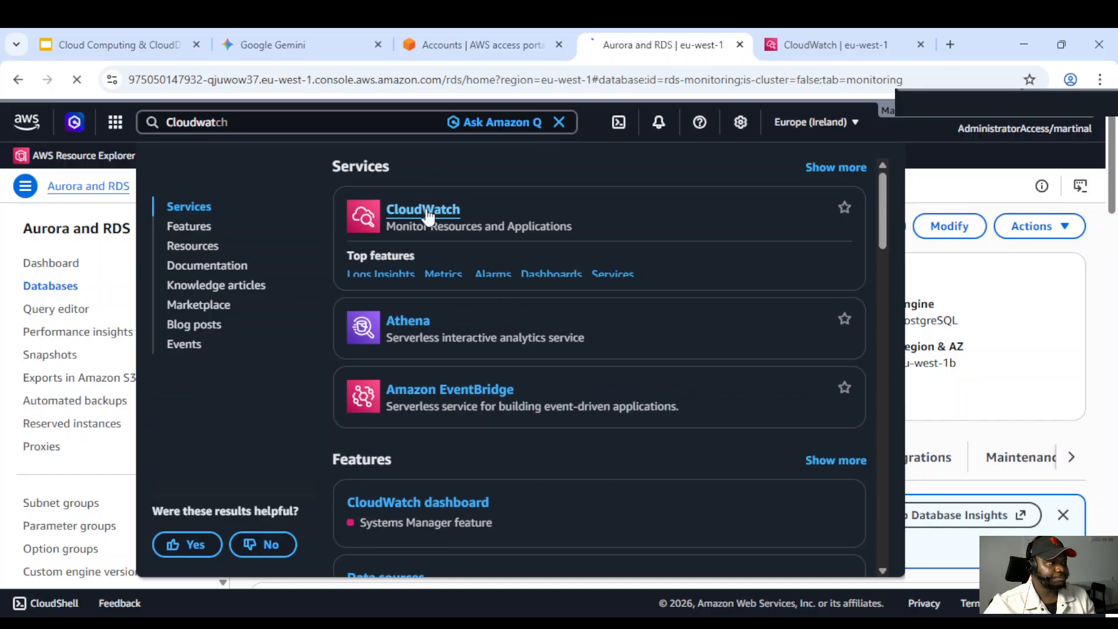
click(424, 211)
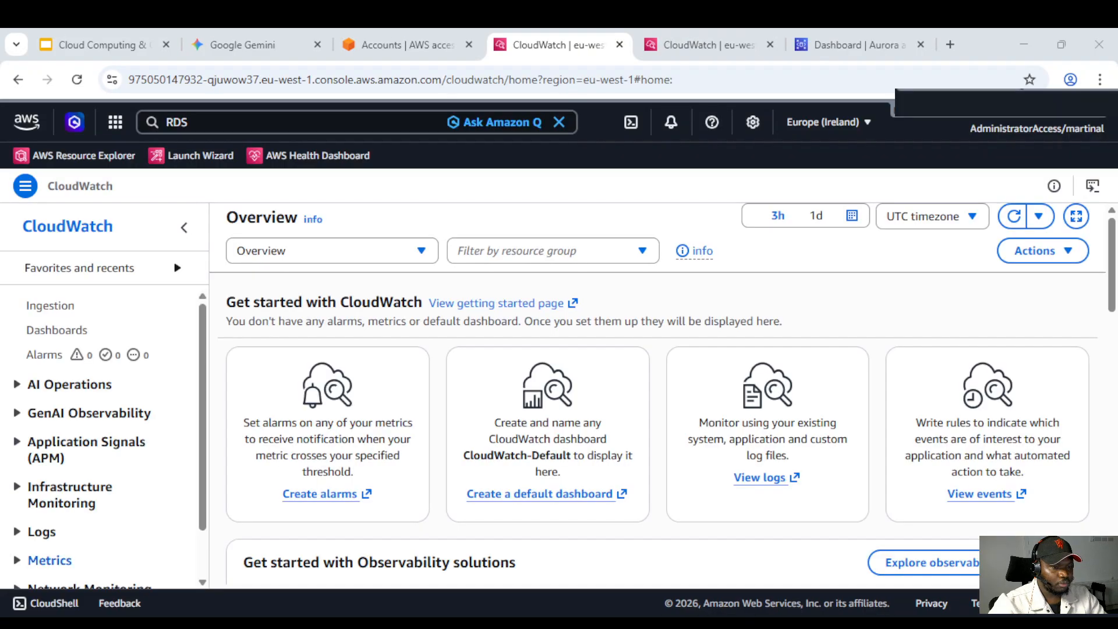
Expand the Logs section of the CloudWatch navigation and open Log Management
scroll(662, 393, down, 3)
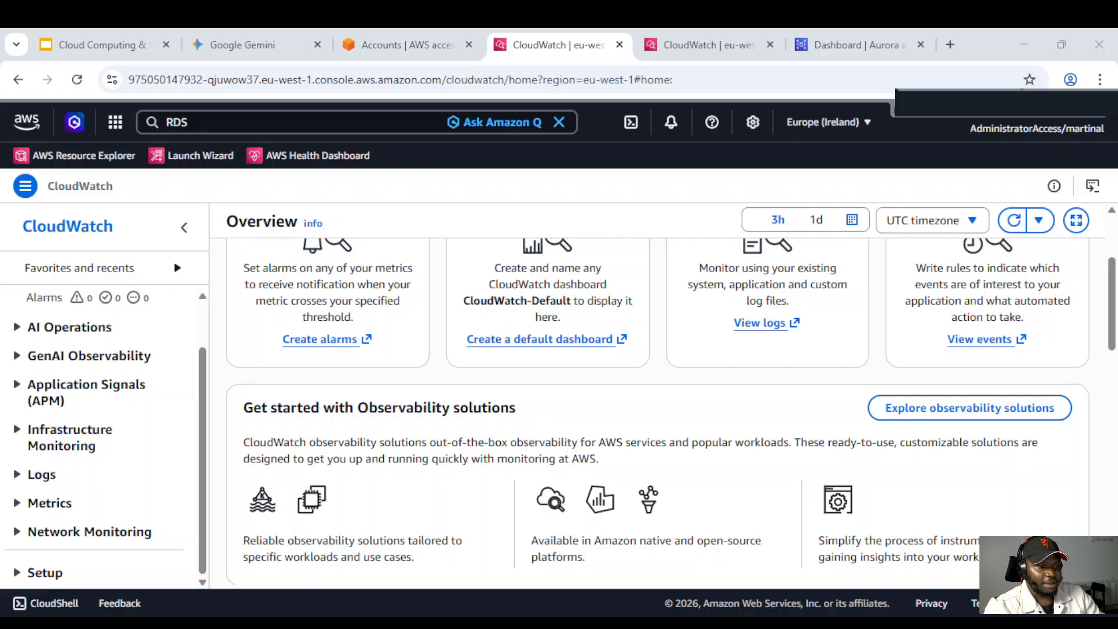
scroll(87, 390, up, 1)
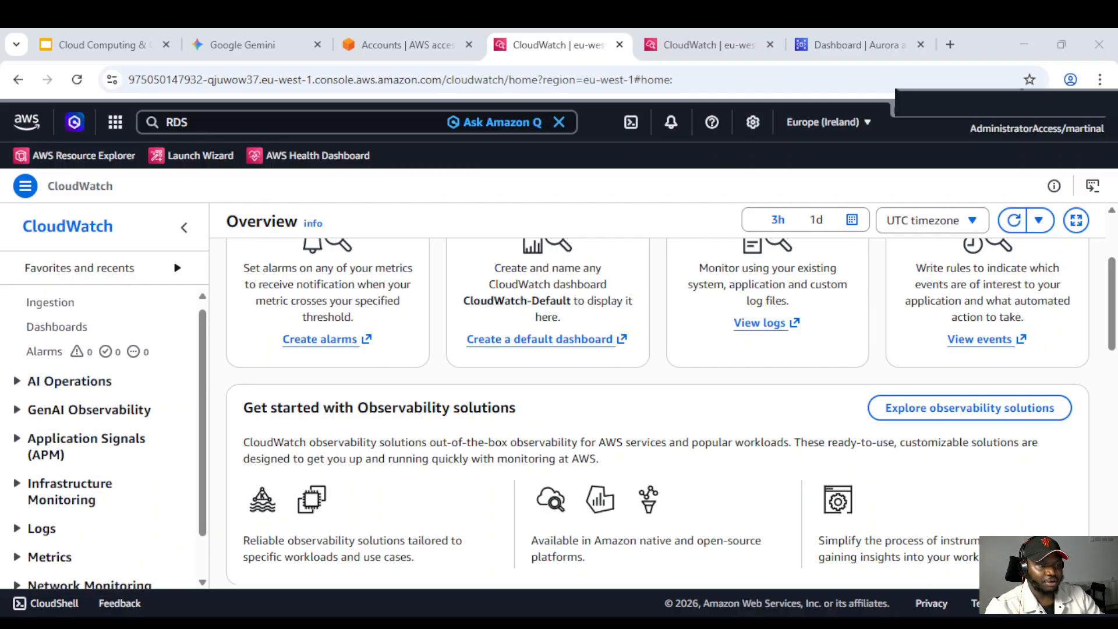
scroll(88, 390, down, 1)
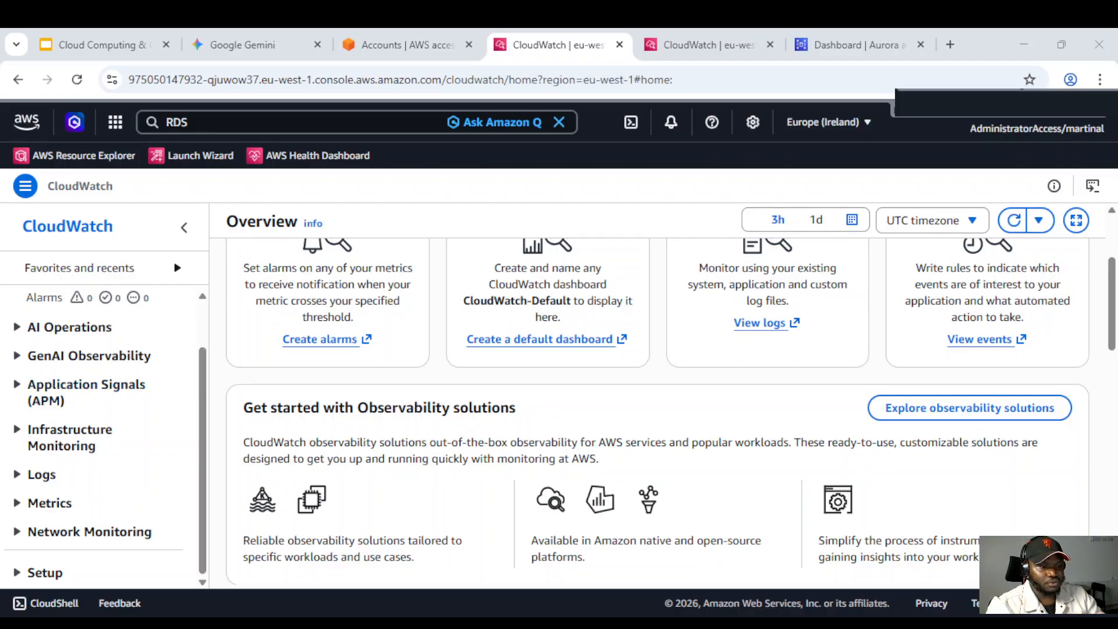
click(20, 504)
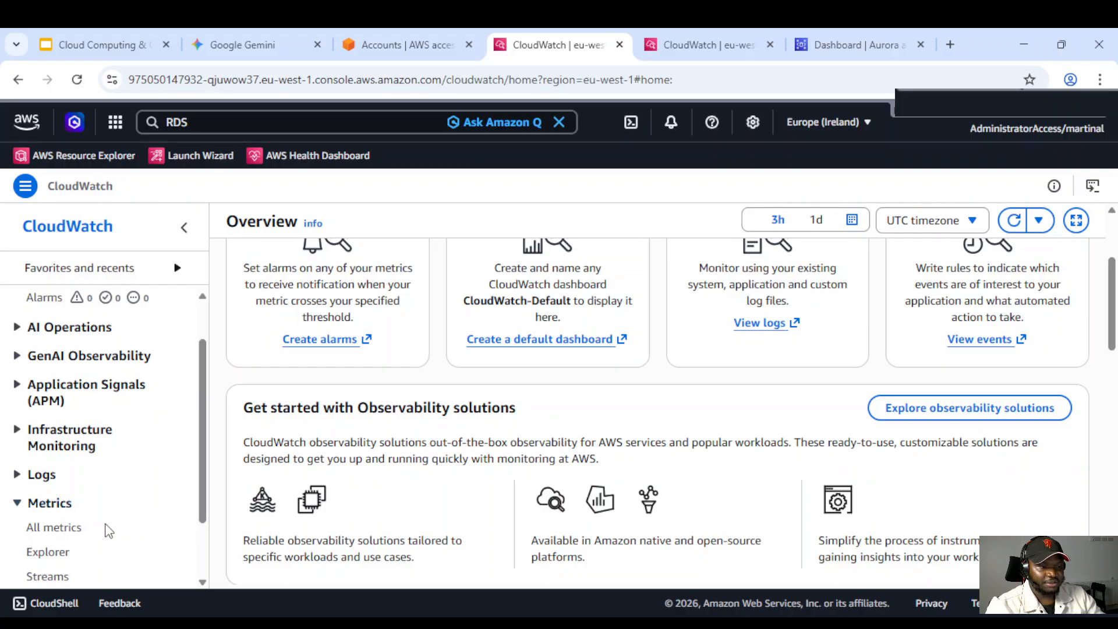
scroll(93, 500, down, 1)
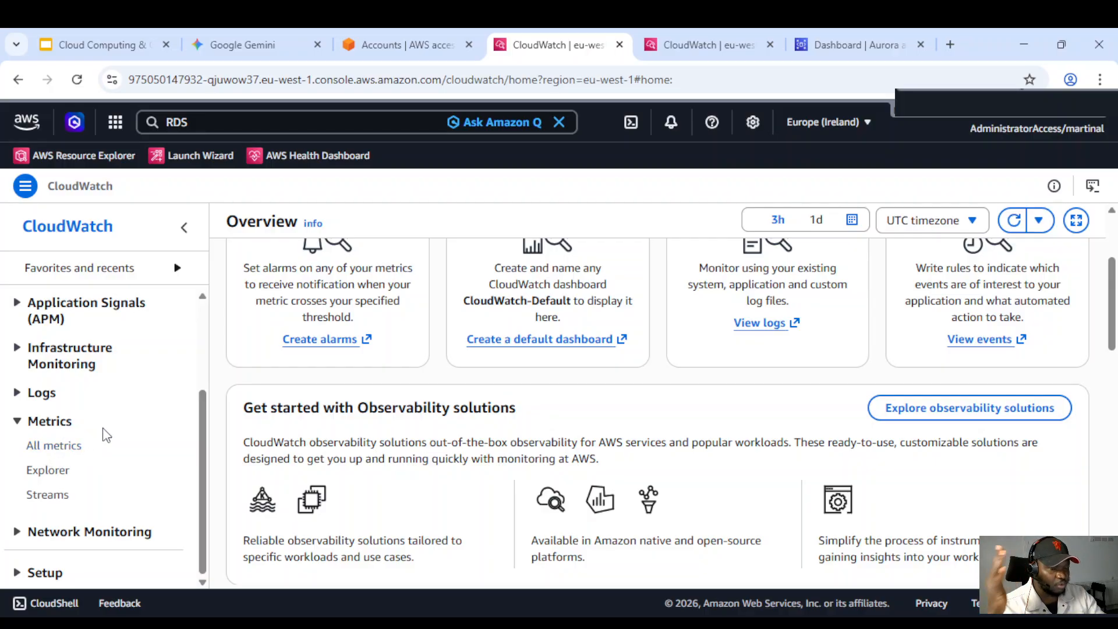
scroll(74, 442, up, 1)
scroll(58, 451, down, 1)
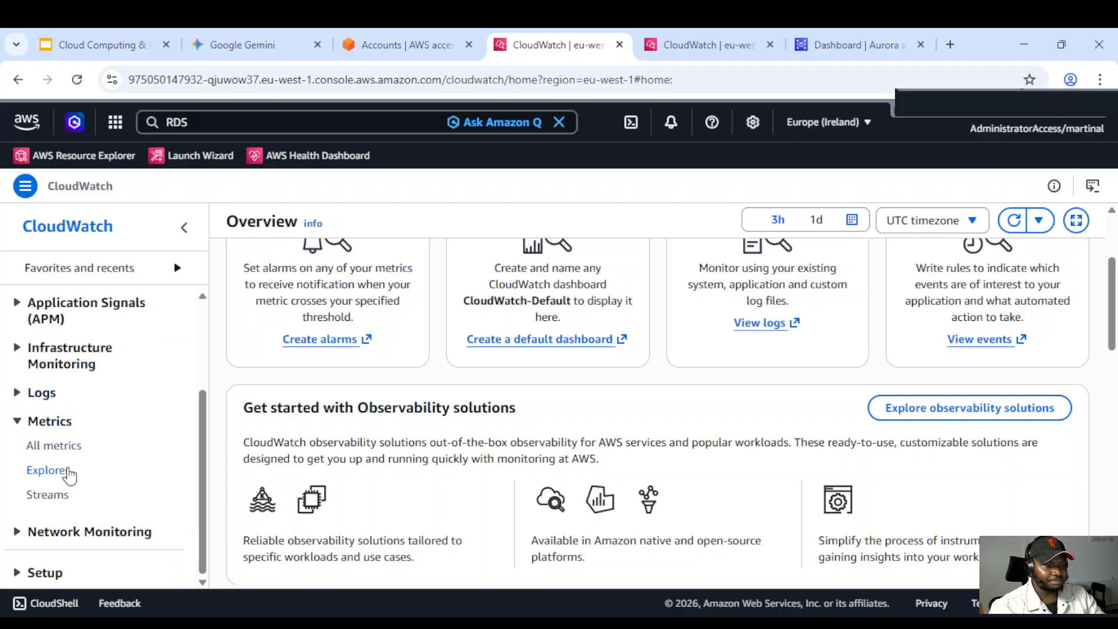
click(18, 393)
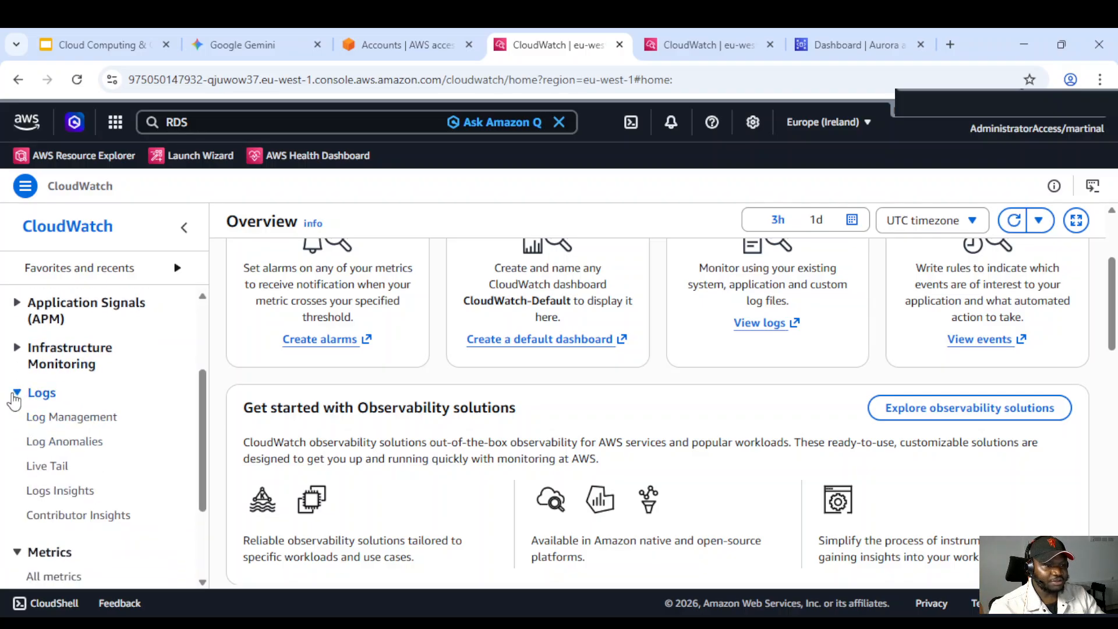
click(63, 422)
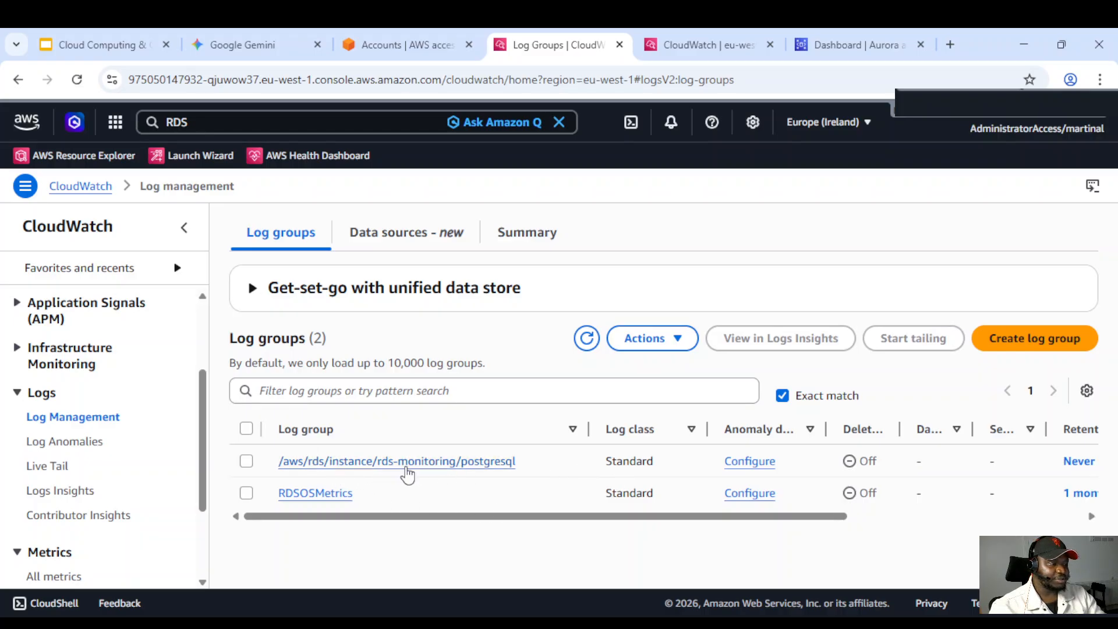
Open the /aws/rds/instance/rds-monitoring/postgresql log group and review its rds-monitoring.0 log stream events
click(316, 463)
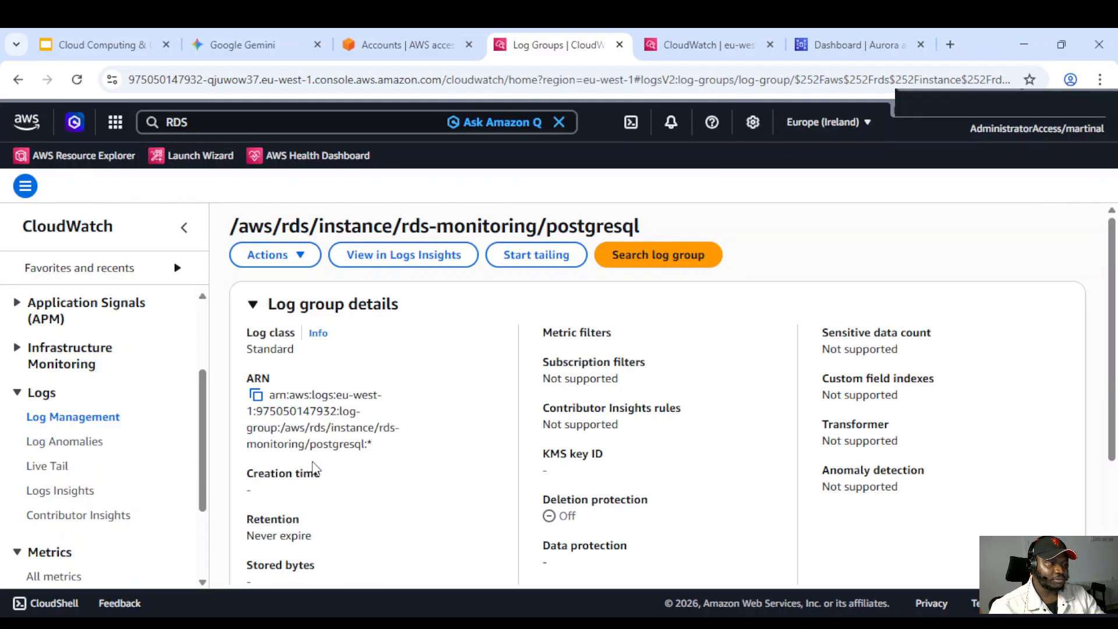
scroll(385, 367, down, 5)
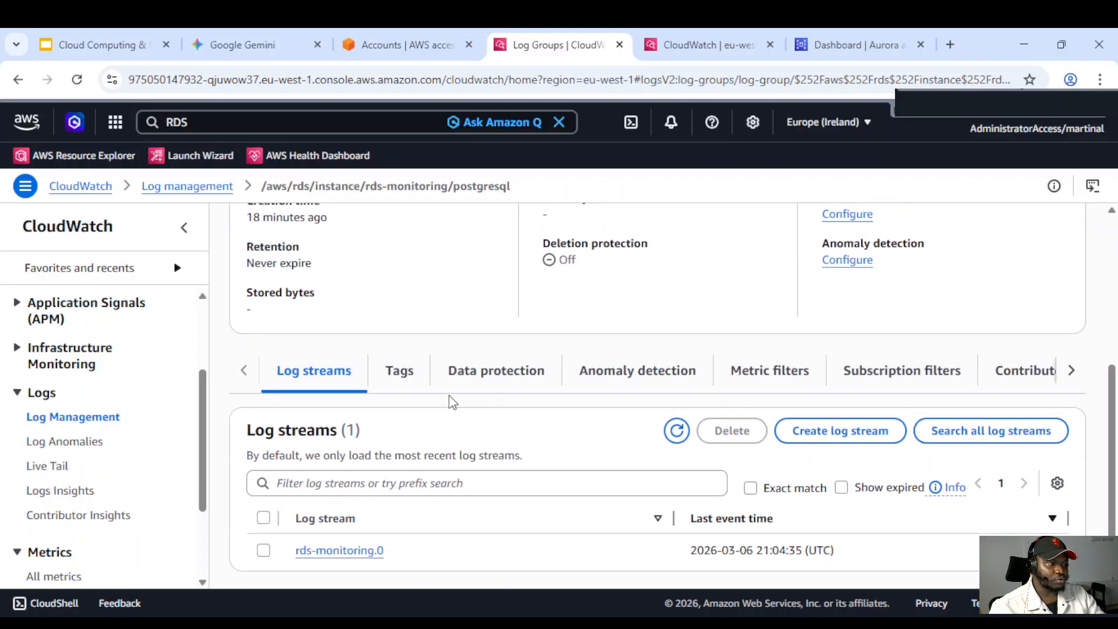
scroll(448, 400, up, 1)
scroll(371, 462, down, 1)
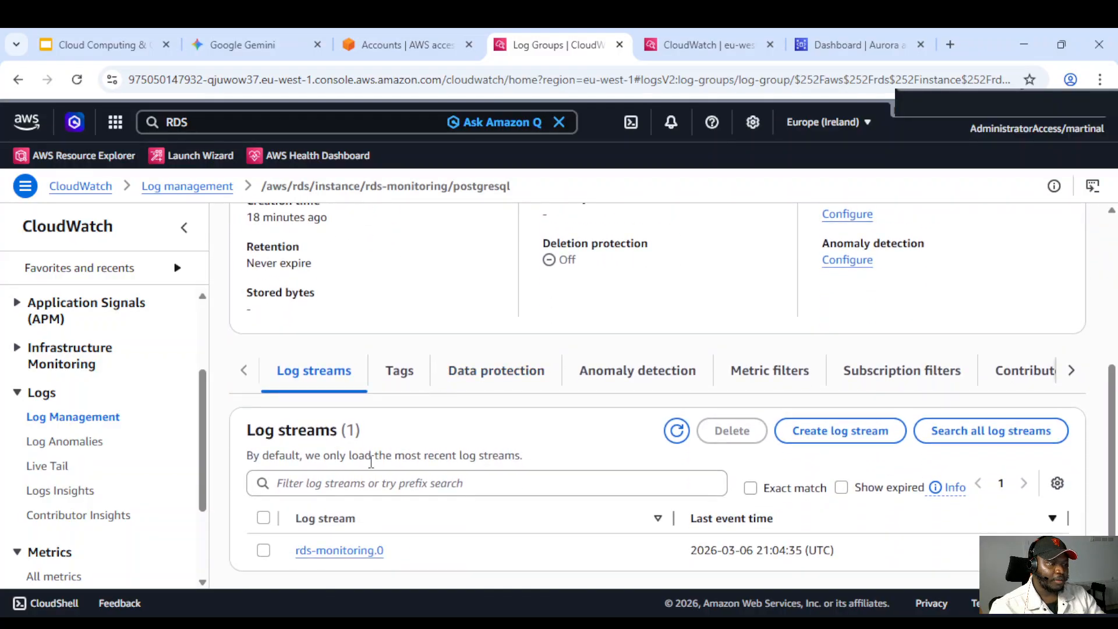
click(342, 553)
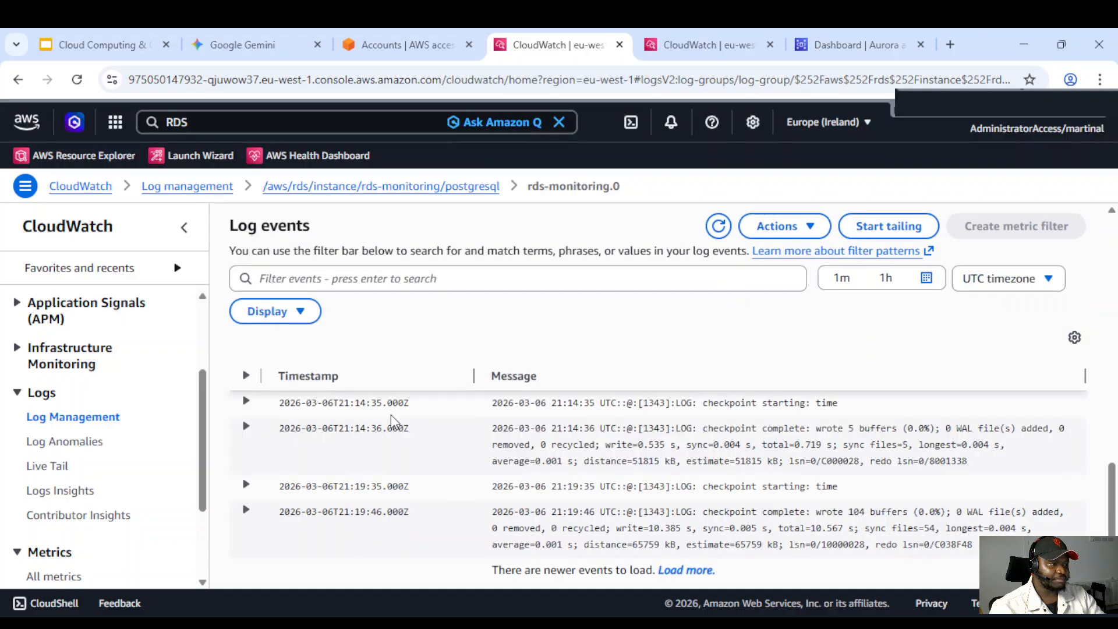
scroll(582, 472, up, 3)
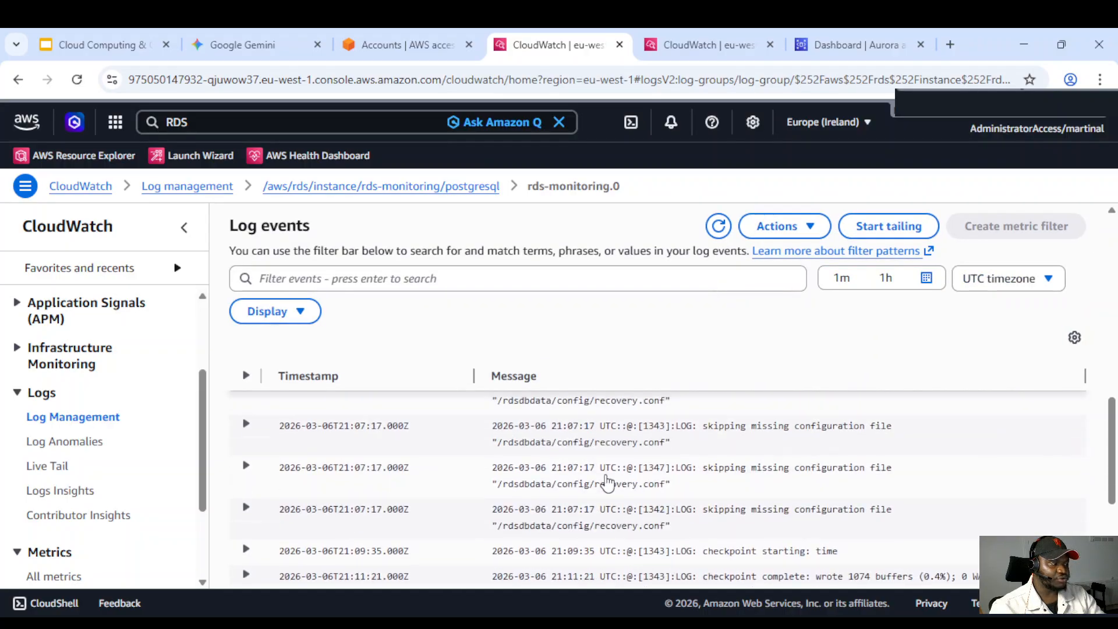
Open Database Insights from the Infrastructure Monitoring section of the CloudWatch navigation
scroll(600, 481, up, 5)
scroll(564, 489, down, 5)
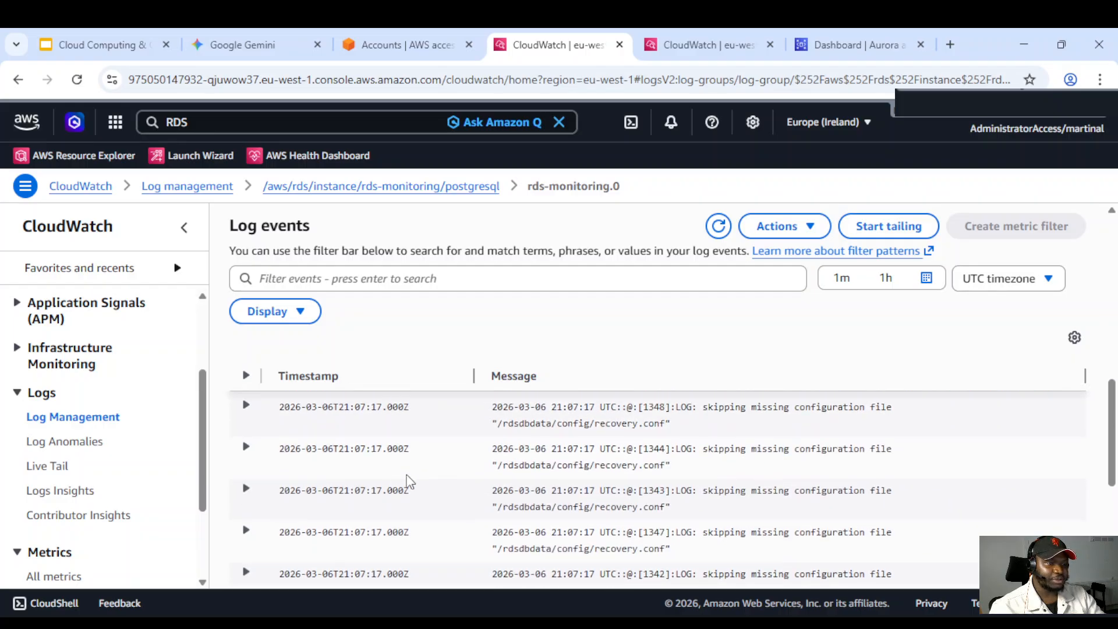
scroll(431, 474, down, 5)
scroll(458, 460, up, 1)
scroll(466, 459, down, 1)
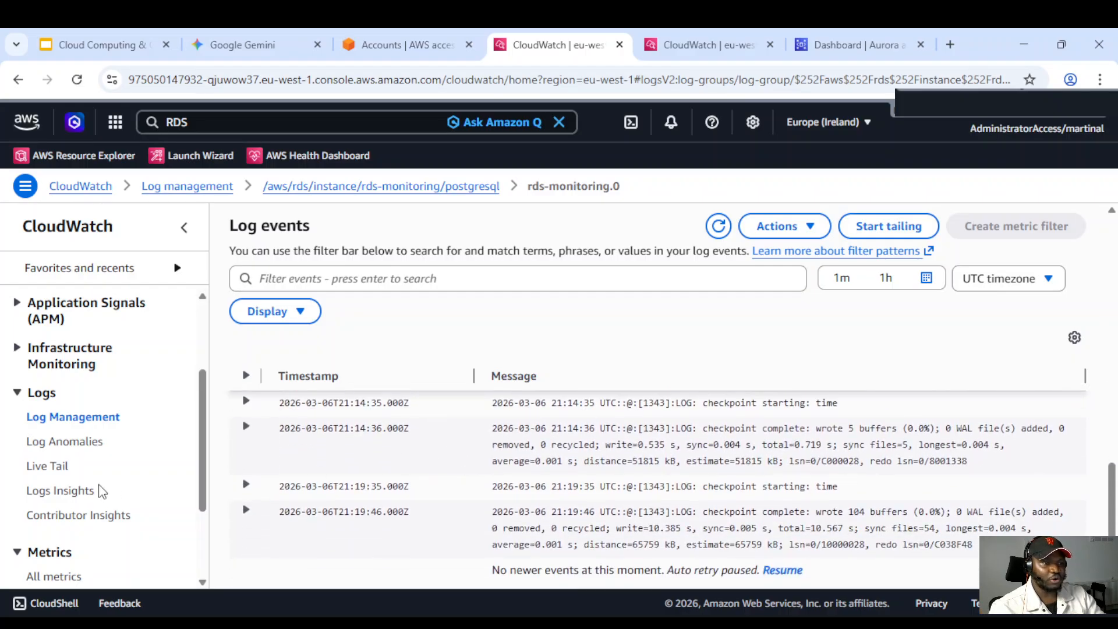
click(17, 349)
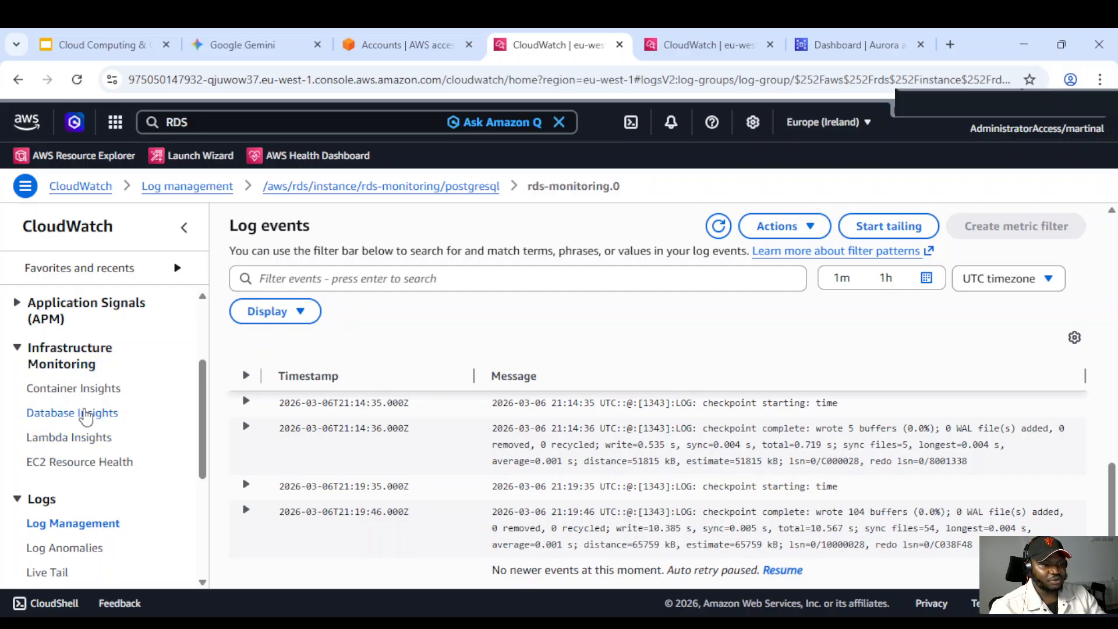
click(73, 419)
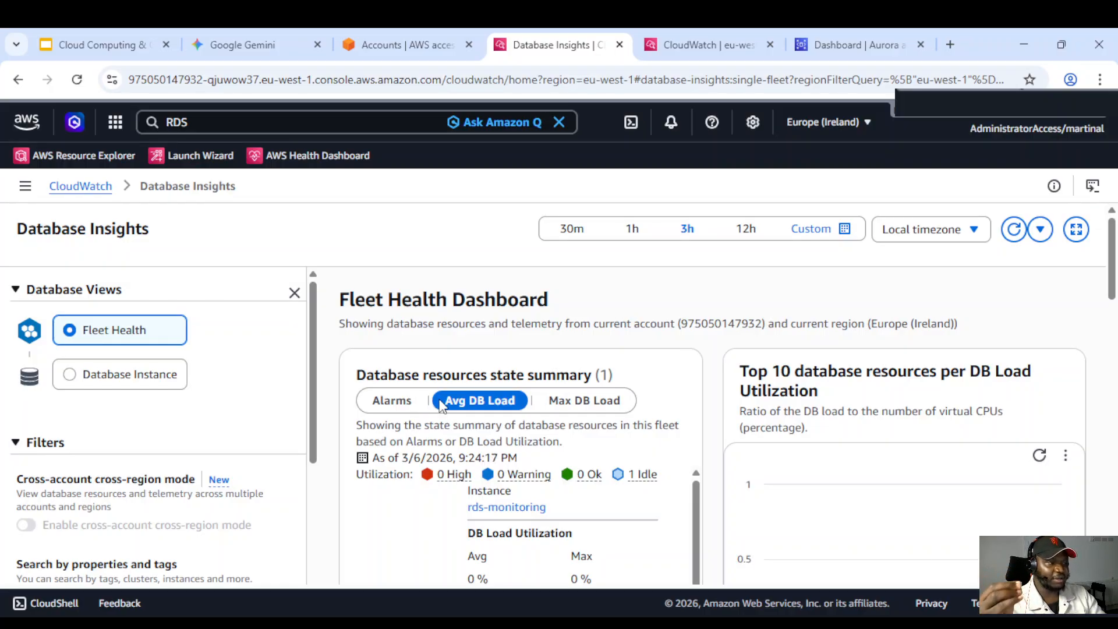
Switch to the Database Instance view and filter it by DB Identifier = rds-monitoring
scroll(571, 465, down, 5)
scroll(571, 466, up, 3)
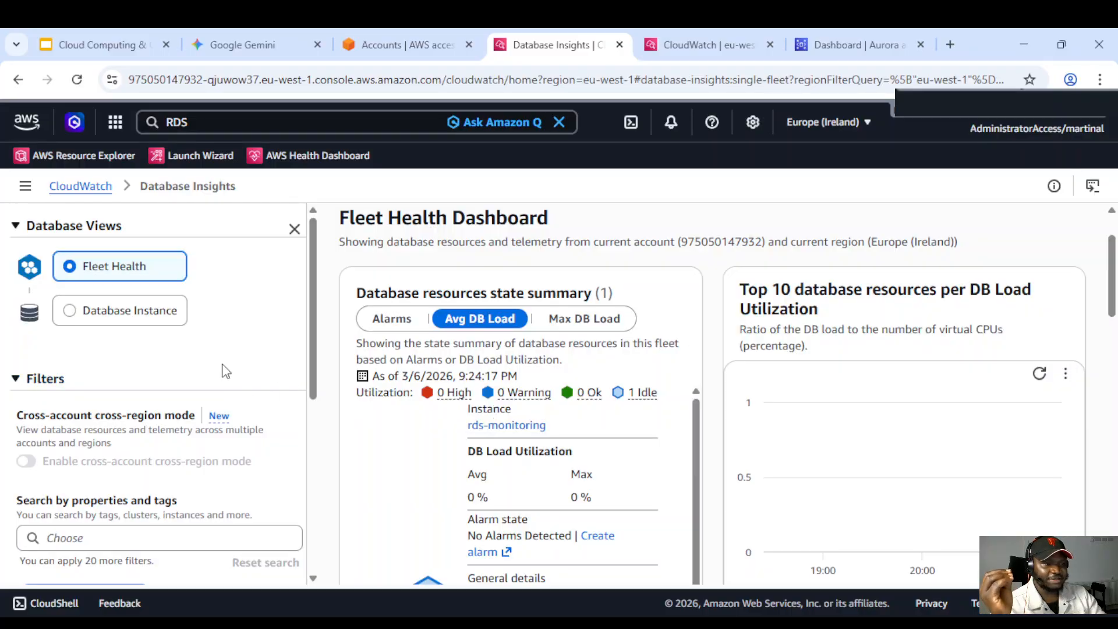
click(128, 315)
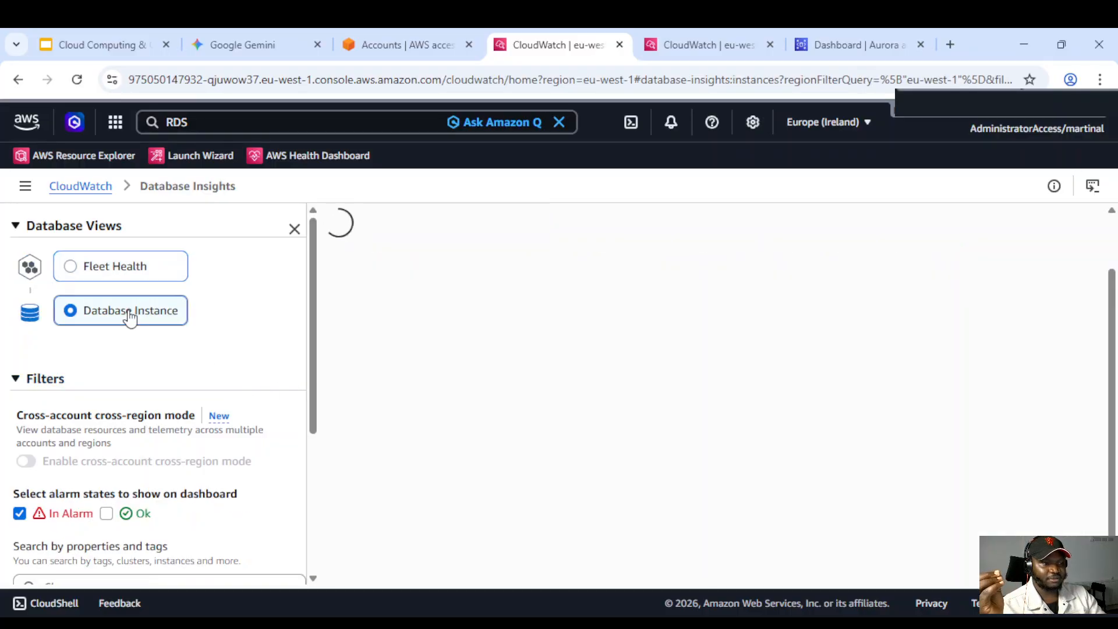
scroll(155, 330, down, 3)
scroll(200, 403, down, 1)
click(139, 347)
click(104, 407)
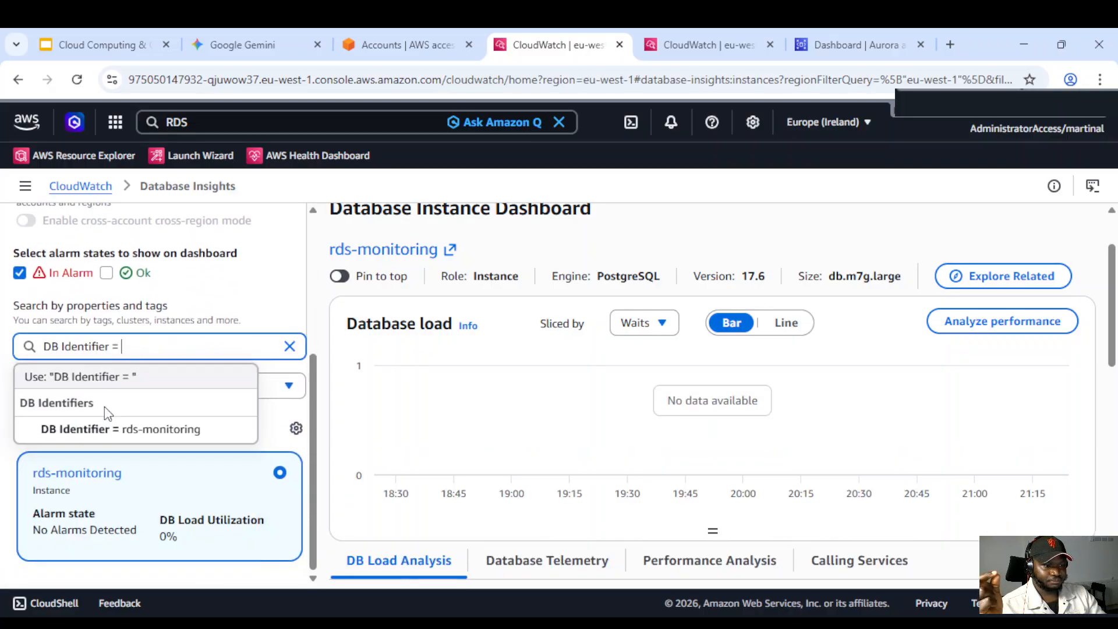
click(138, 429)
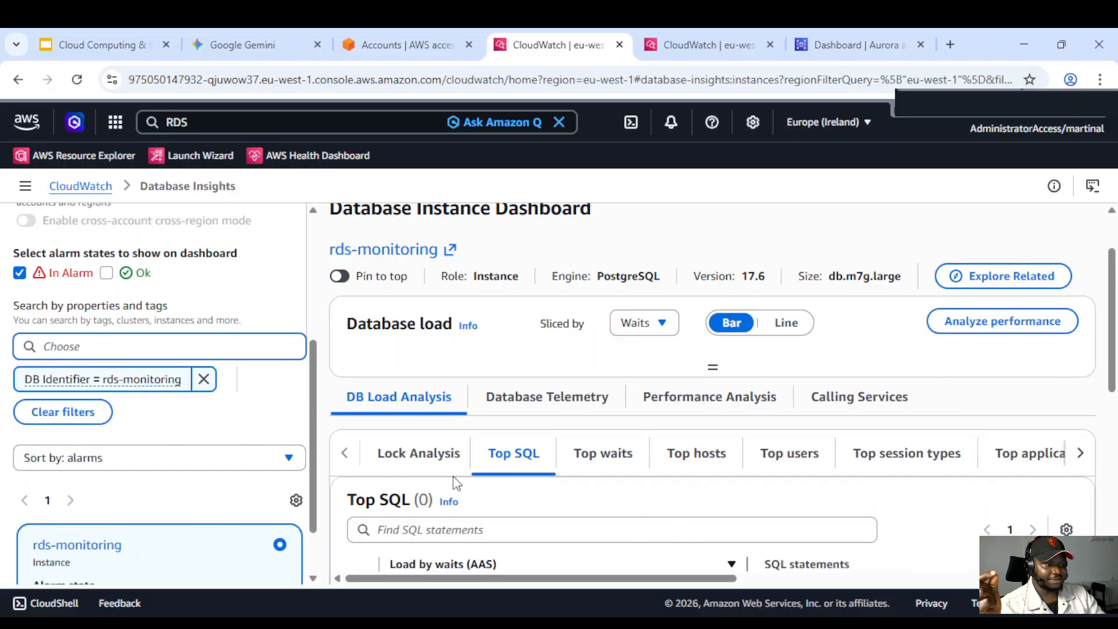
Set the Database Insights time range to 12h
scroll(513, 348, up, 1)
scroll(512, 369, down, 2)
scroll(506, 424, up, 2)
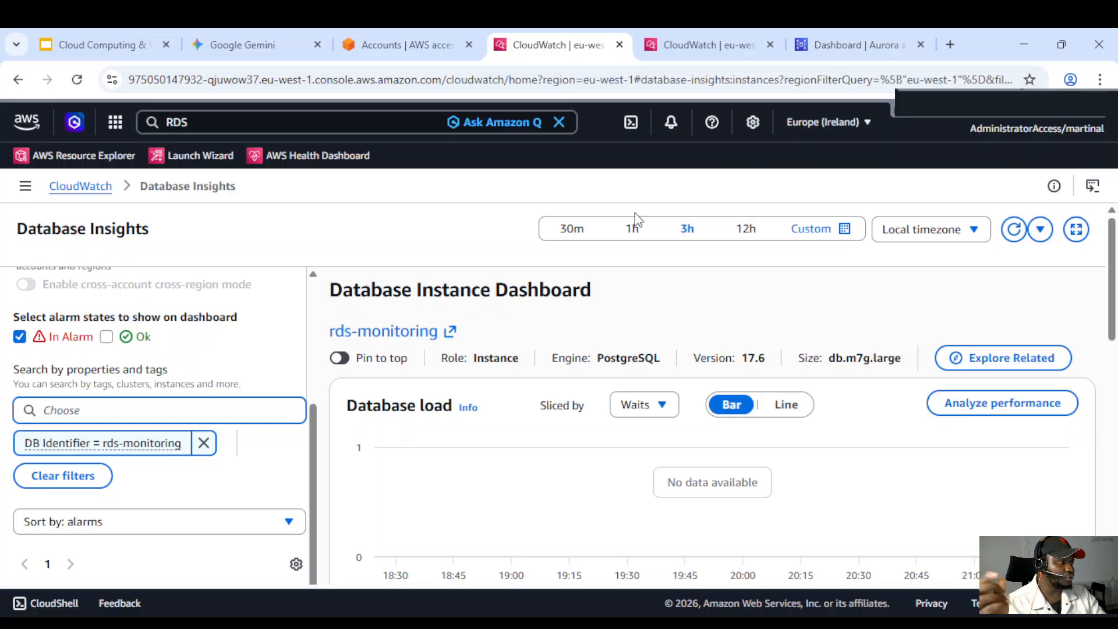
click(746, 232)
scroll(640, 451, down, 3)
scroll(554, 429, up, 3)
scroll(569, 422, down, 3)
scroll(573, 402, down, 1)
scroll(505, 397, up, 3)
scroll(484, 404, down, 2)
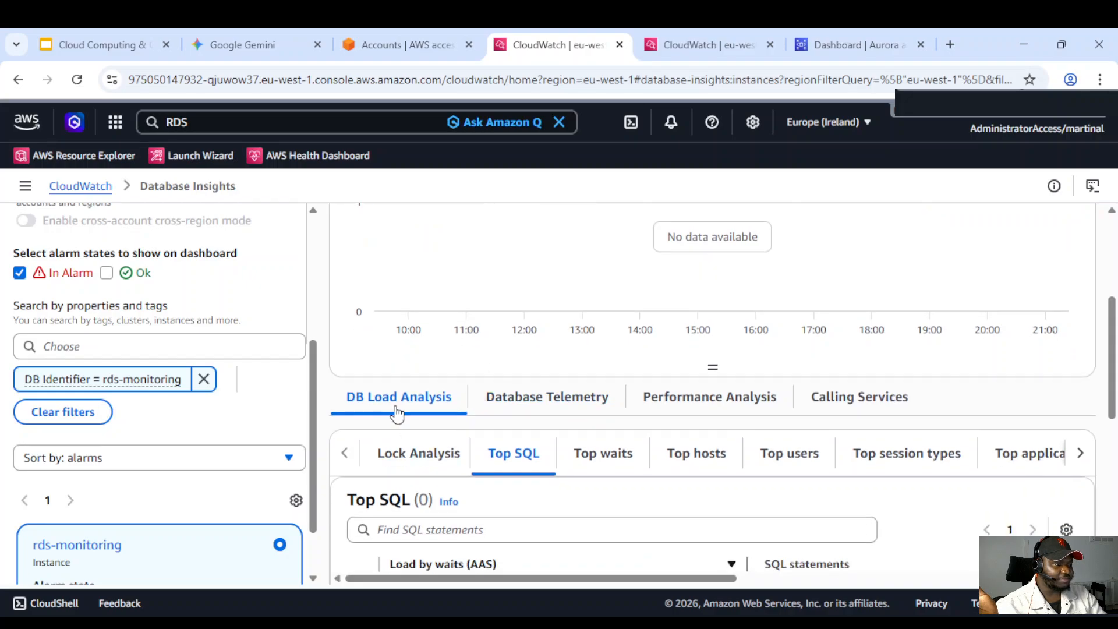
Review the Database load chart and the Lock Analysis, Top SQL, Top waits, Top hosts and Top users tabs
scroll(408, 396, up, 3)
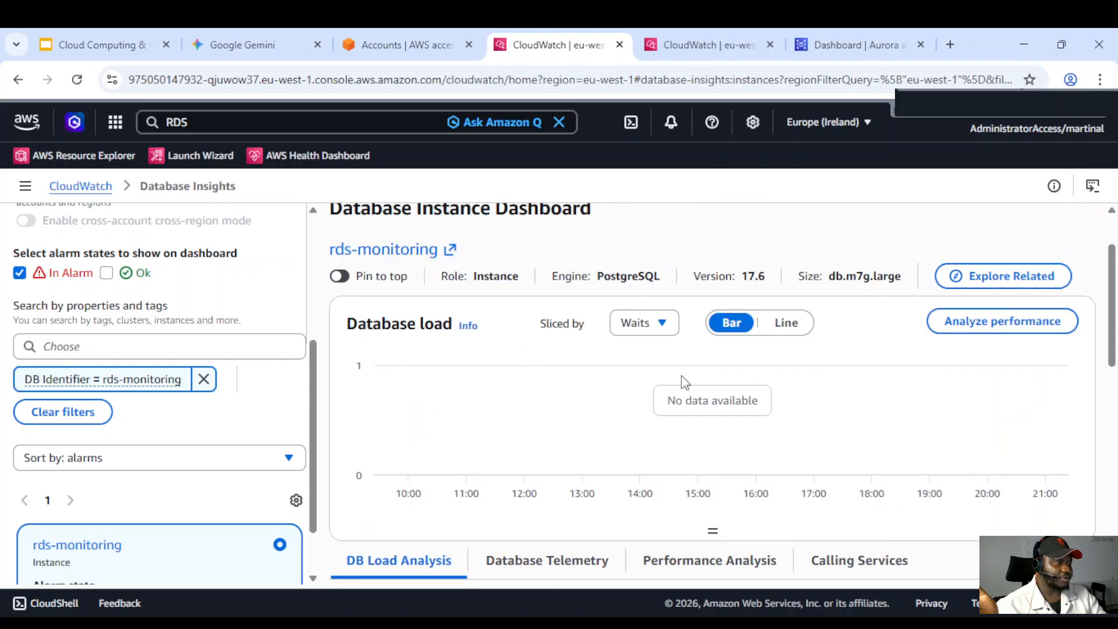
drag(752, 401, 692, 401)
scroll(546, 423, down, 1)
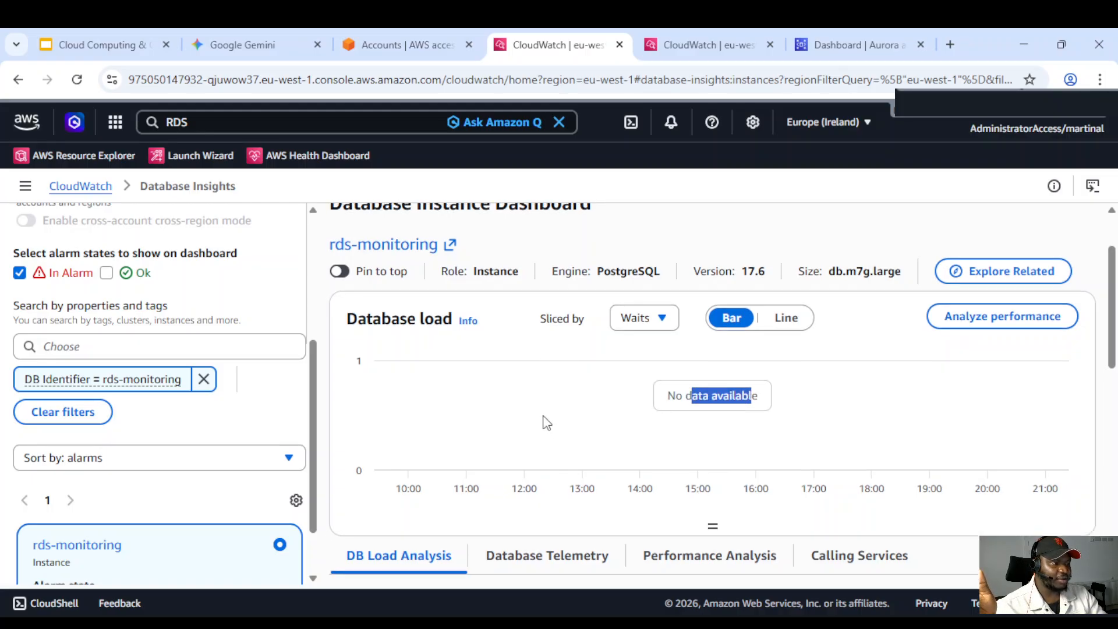
scroll(546, 423, down, 3)
scroll(521, 348, up, 1)
scroll(521, 347, down, 3)
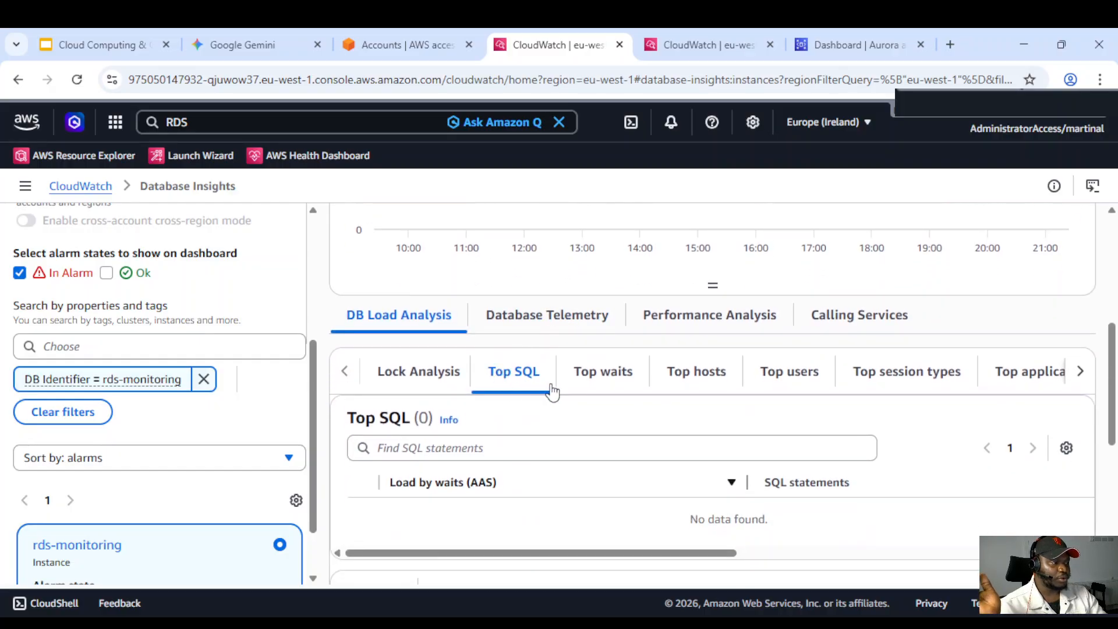
click(418, 379)
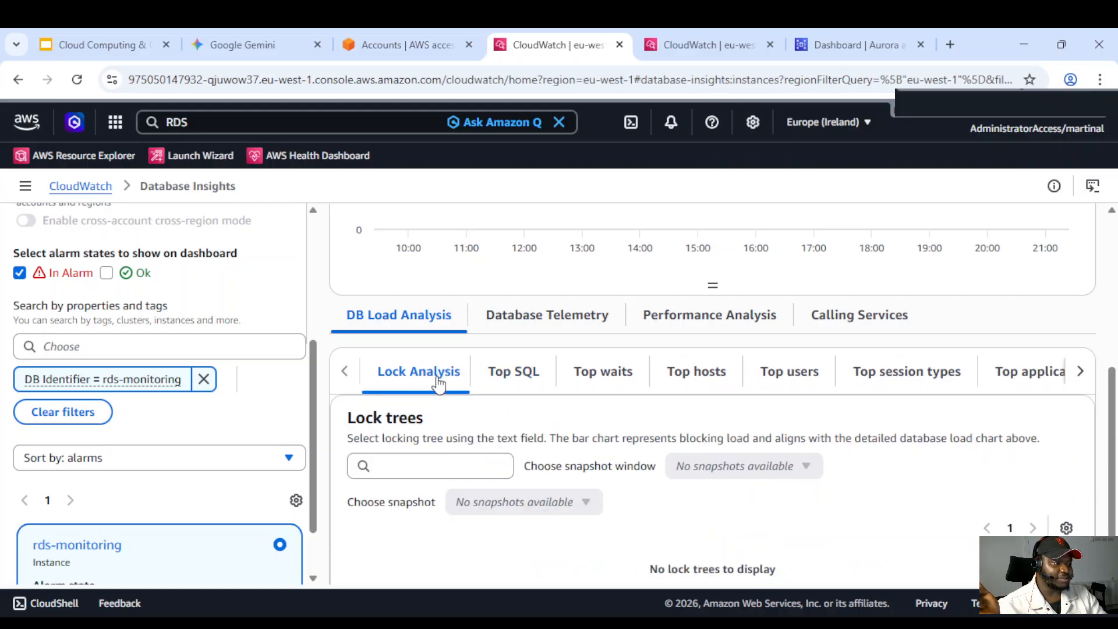
click(521, 379)
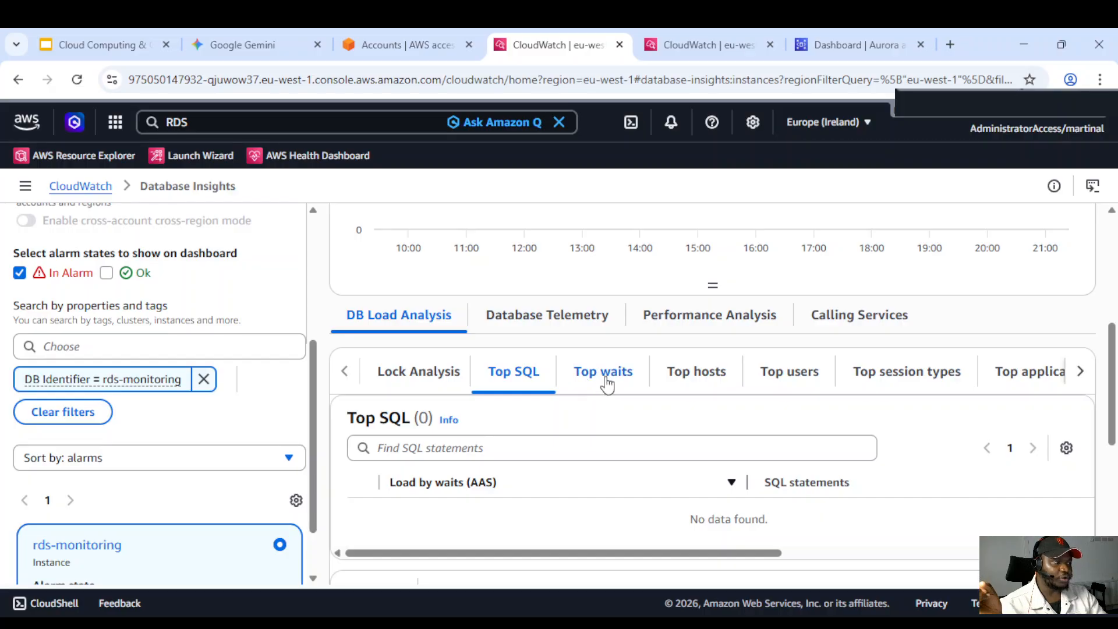
click(606, 381)
click(699, 389)
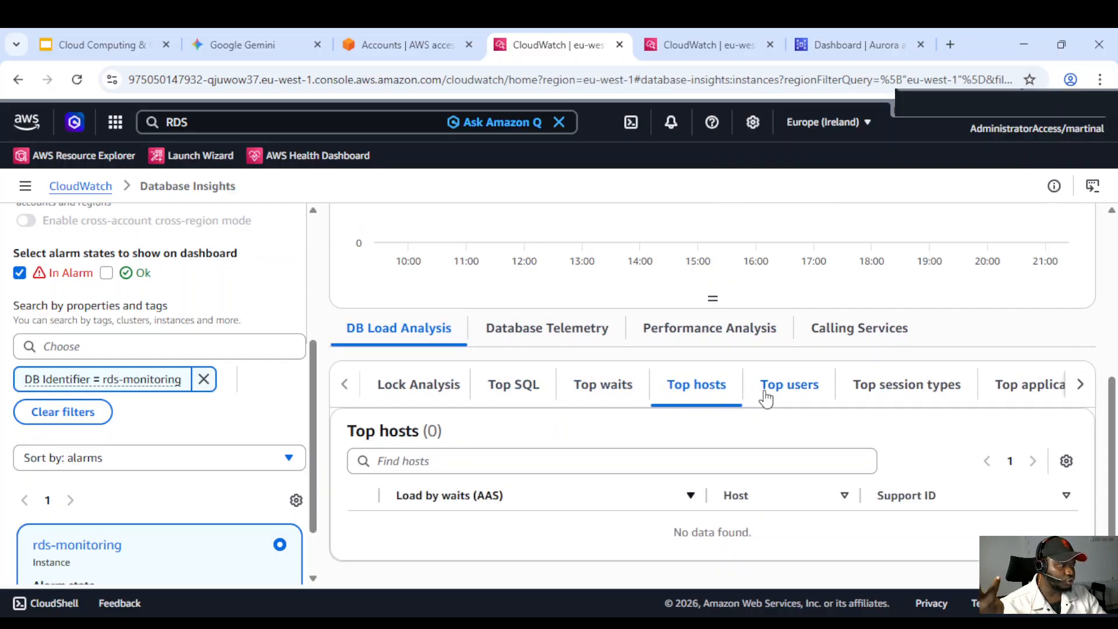
click(786, 389)
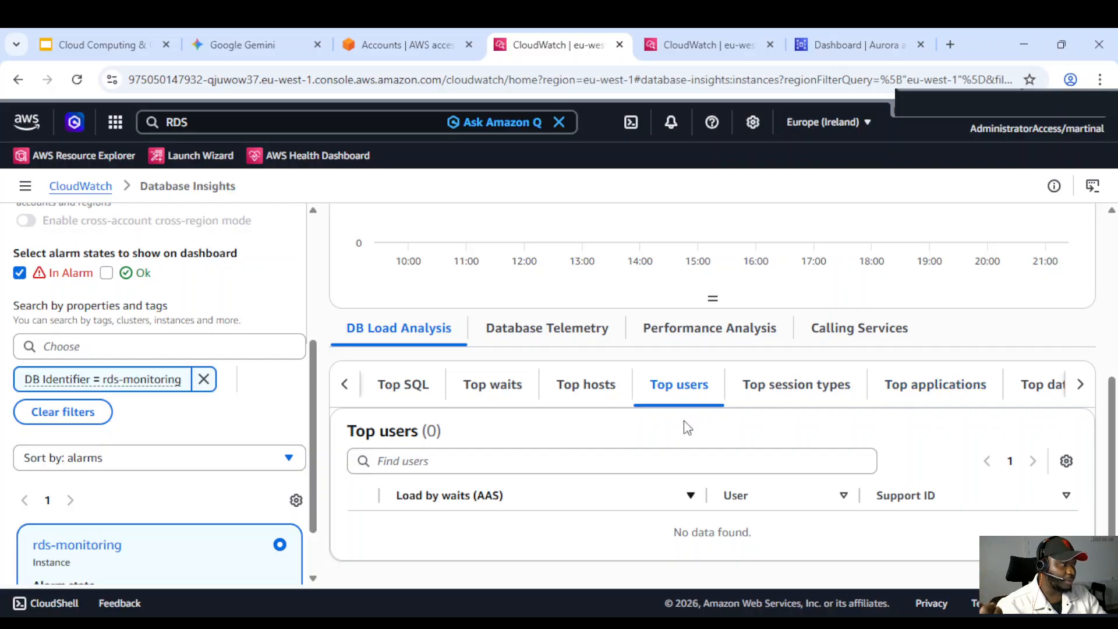
Open the Database Telemetry section of the instance dashboard
scroll(571, 444, up, 3)
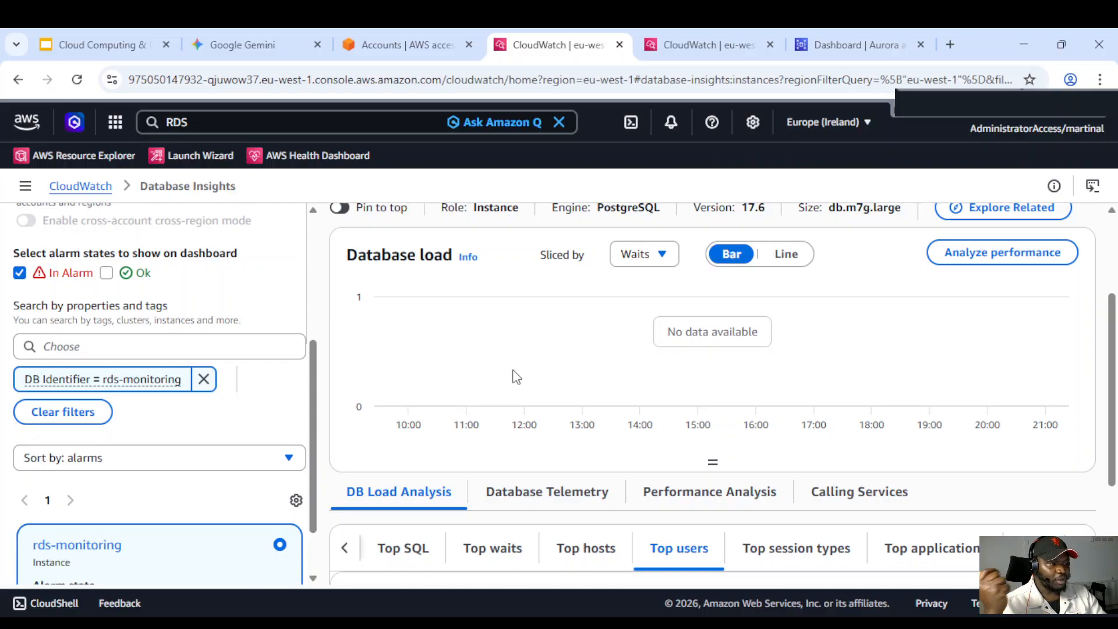
scroll(515, 376, down, 1)
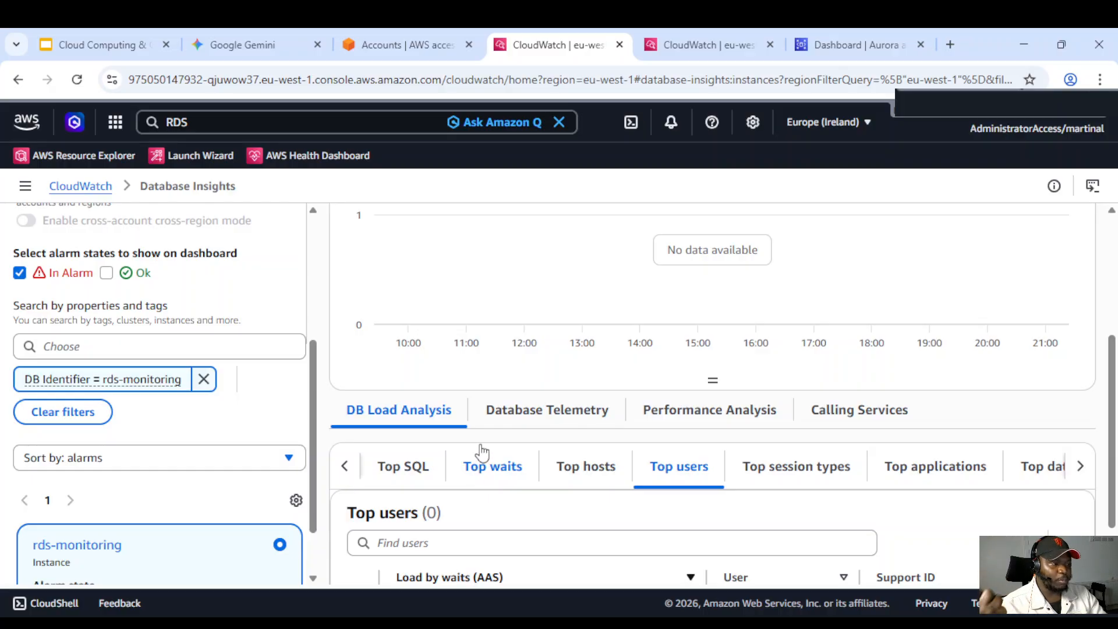
click(534, 415)
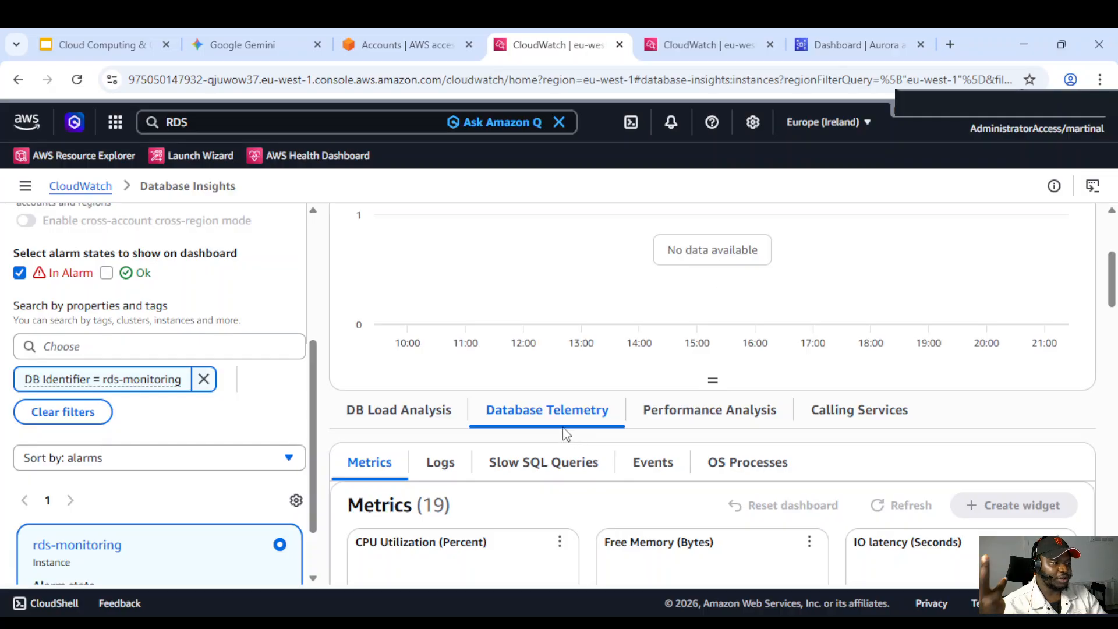